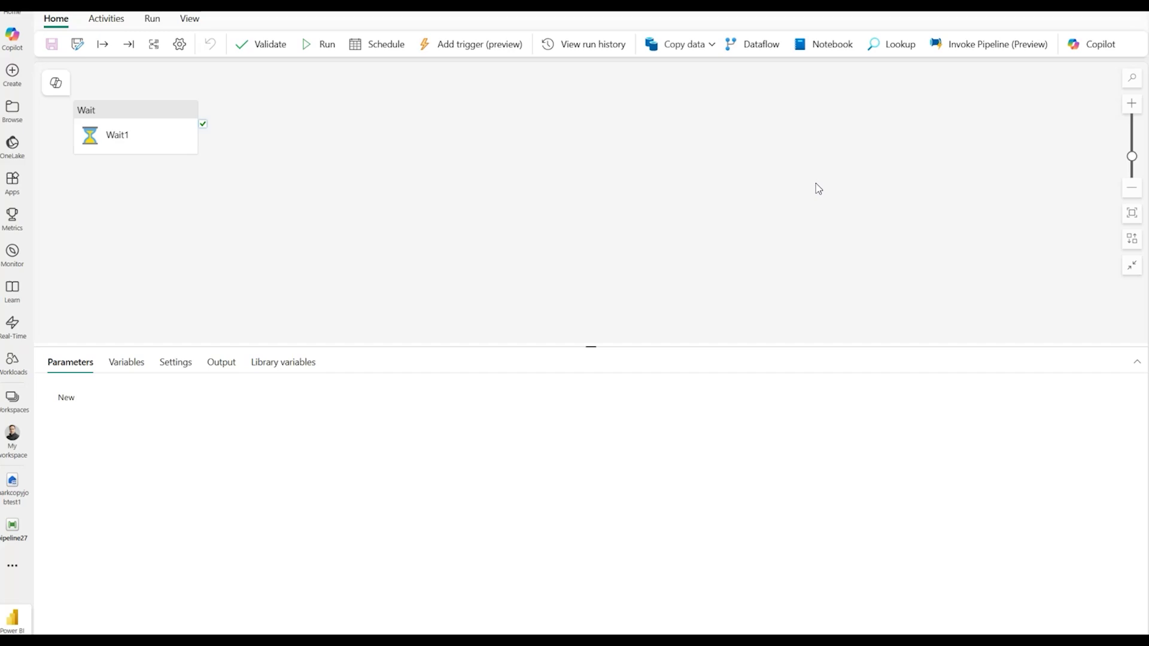
Add a OneLake events trigger to pipeline27 with all six event types kept selected.
click(474, 44)
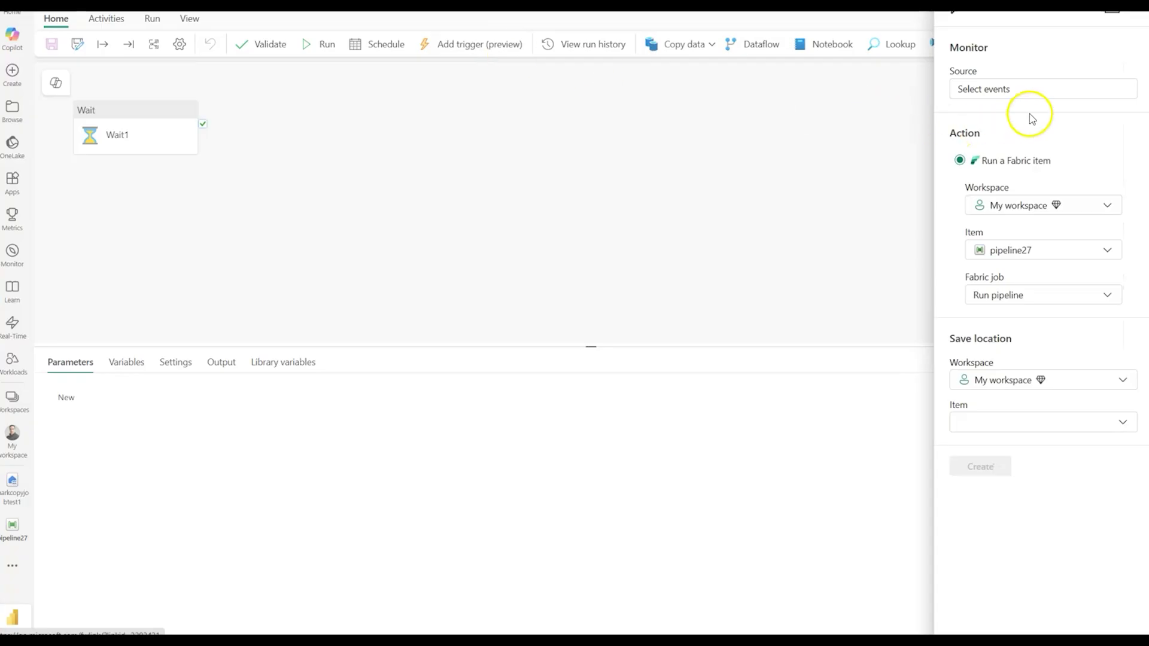
click(1078, 91)
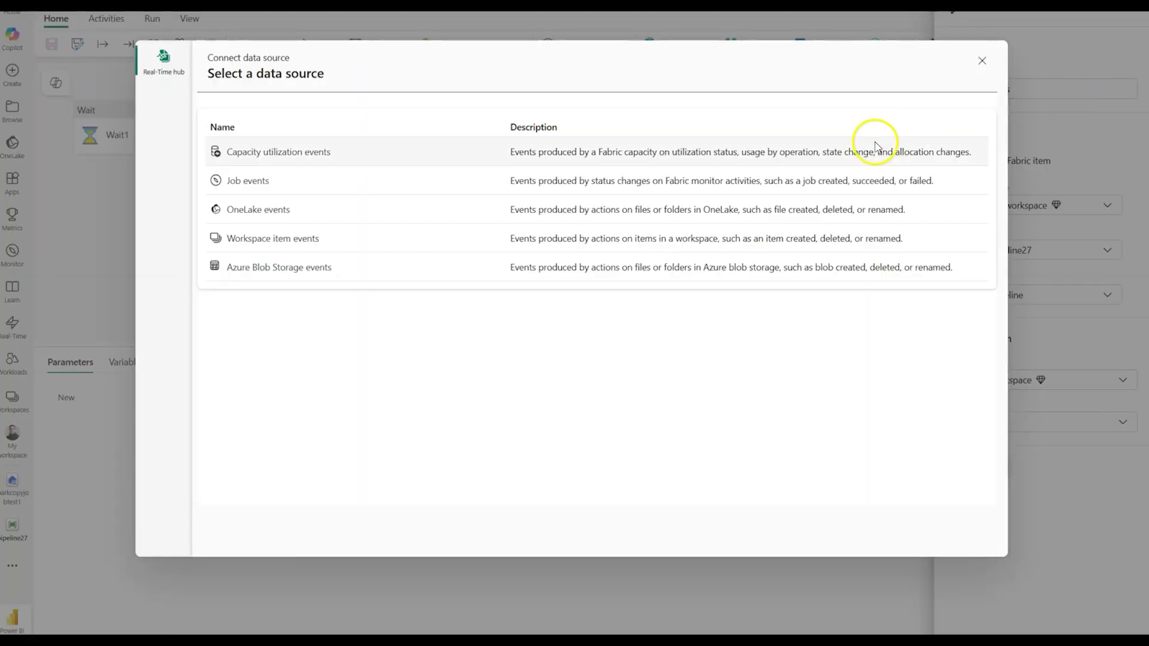
click(266, 209)
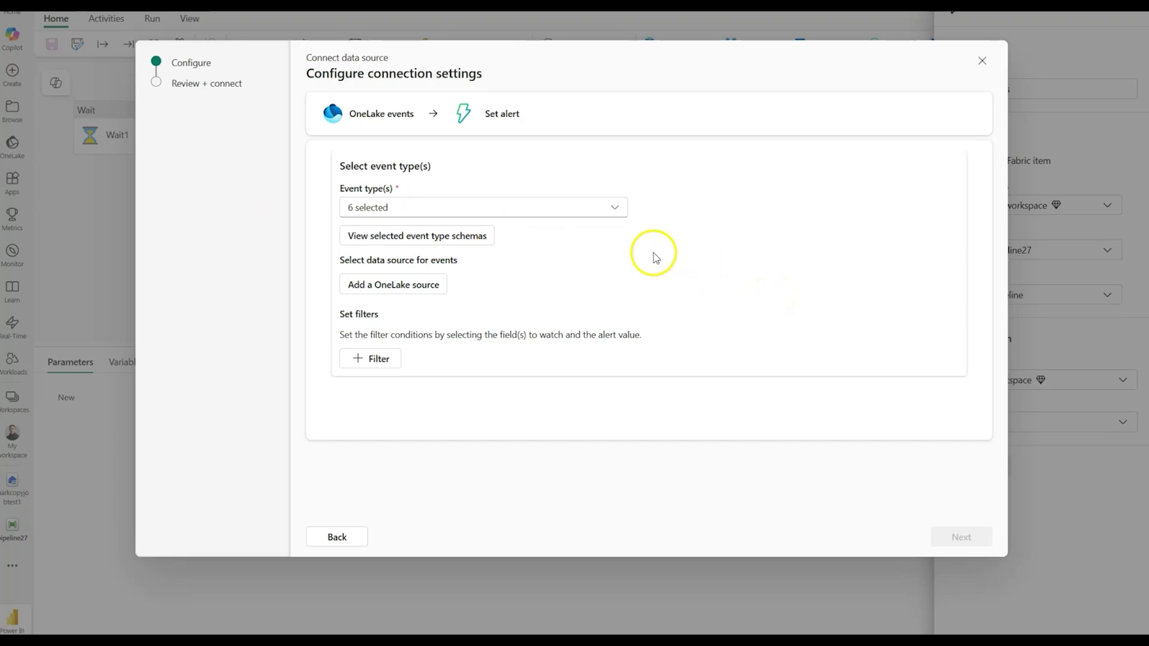
click(581, 209)
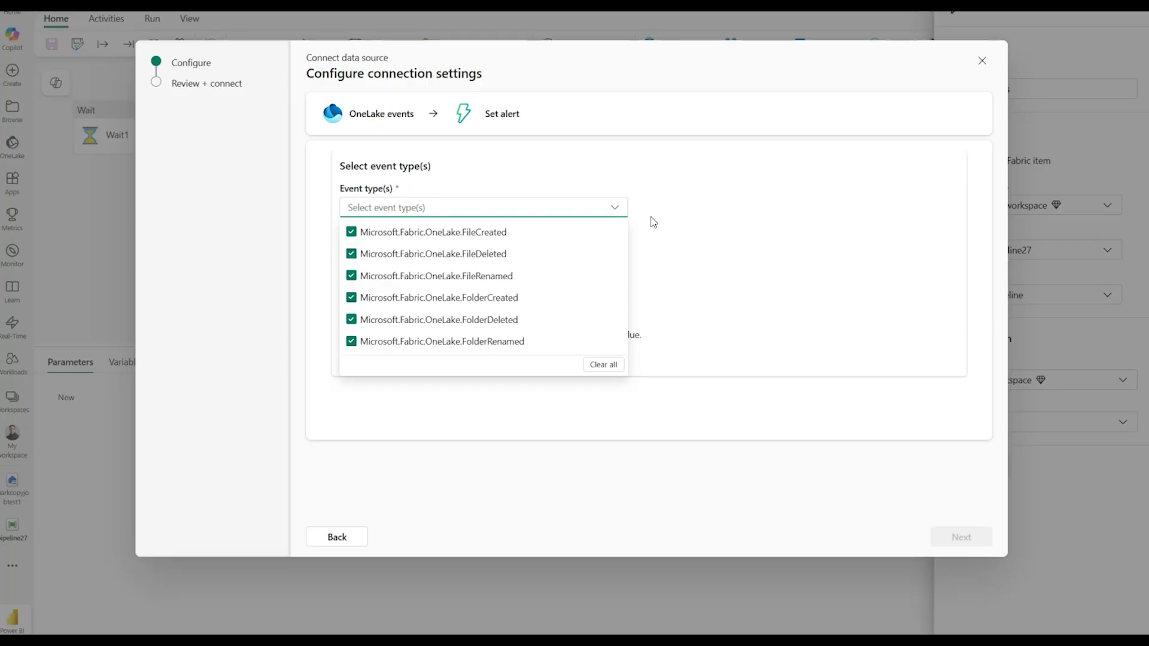
click(652, 220)
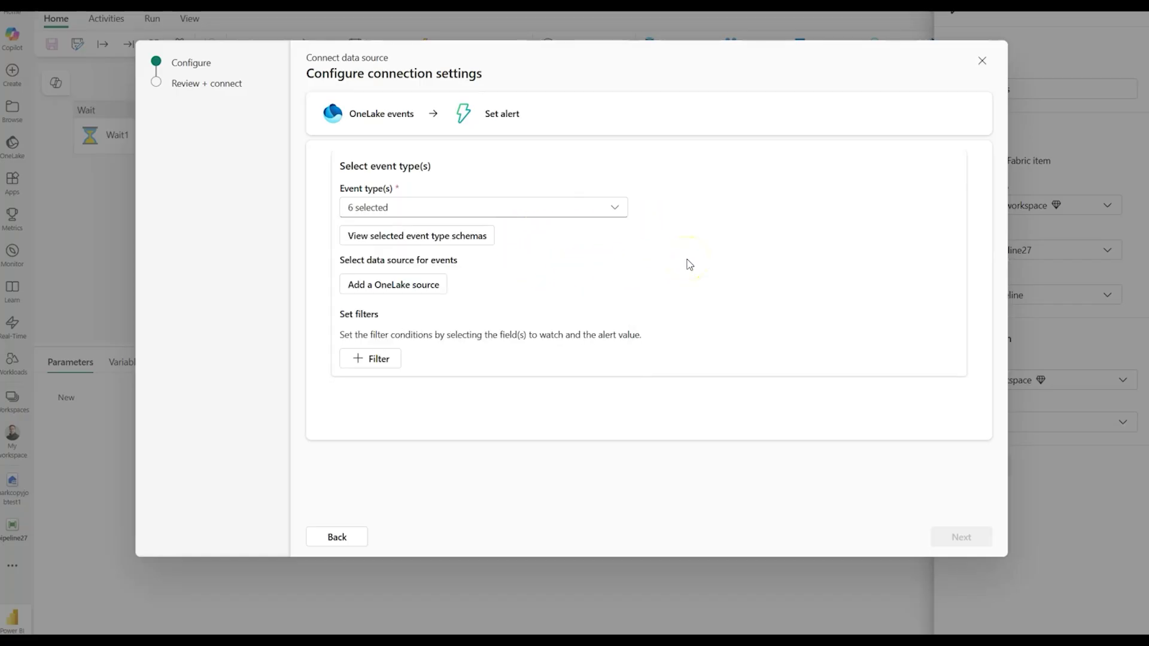
click(426, 284)
Connect the Files/triggertest folder of the markcopyjobtest1 lakehouse as the watched OneLake source.
click(385, 120)
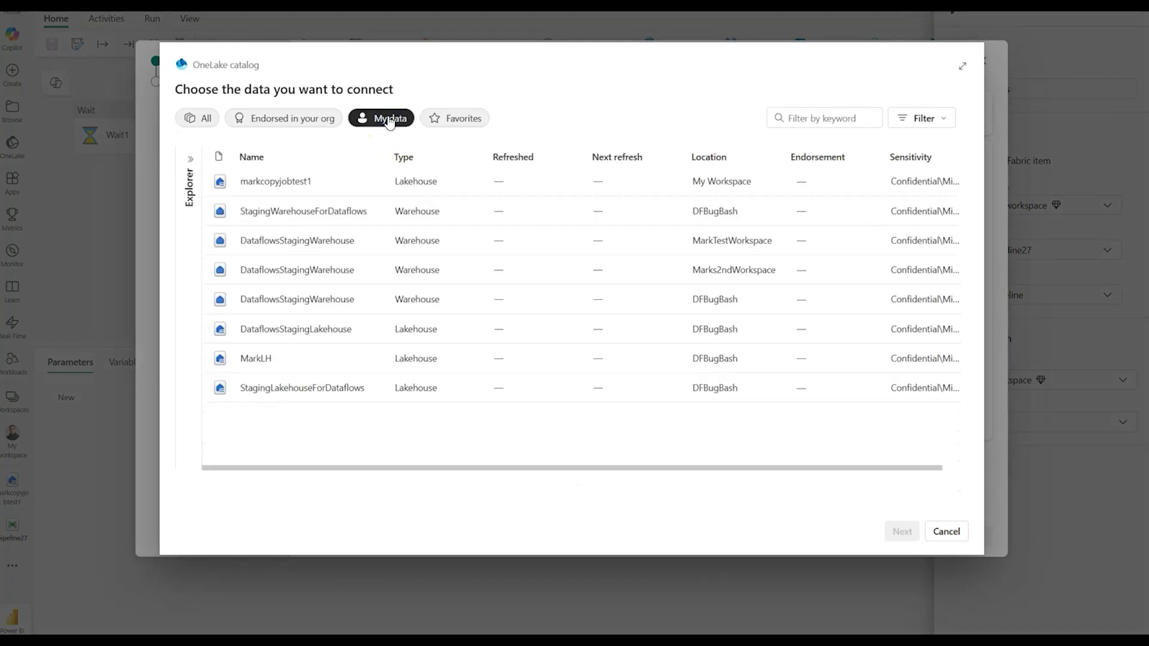
click(294, 184)
click(909, 541)
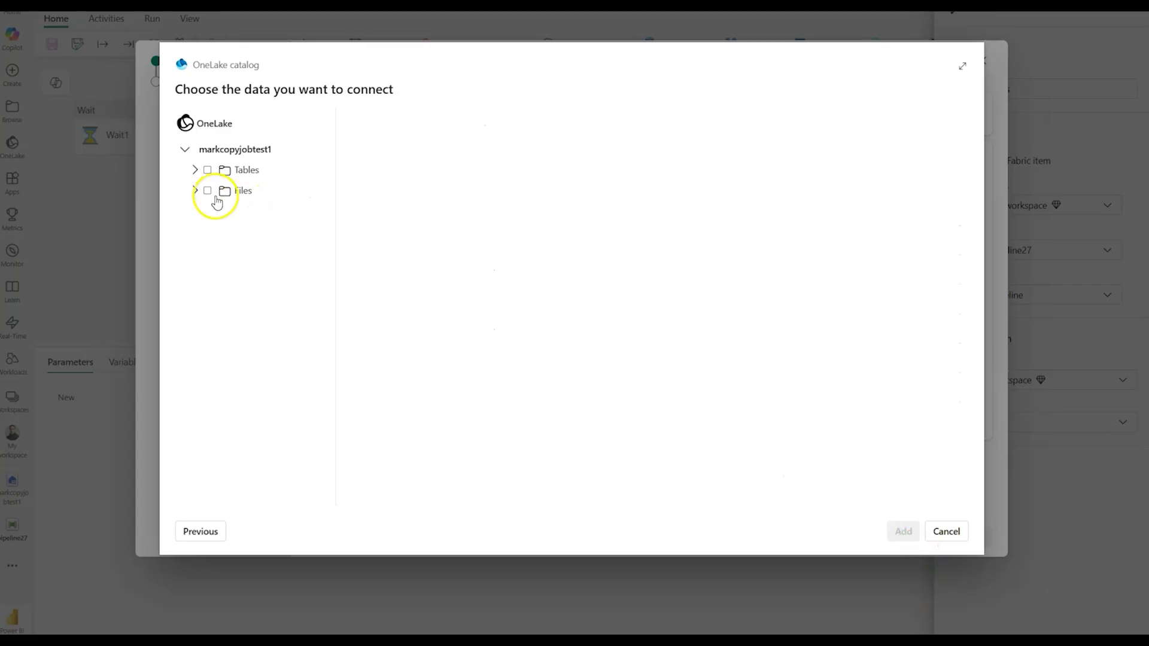
click(196, 191)
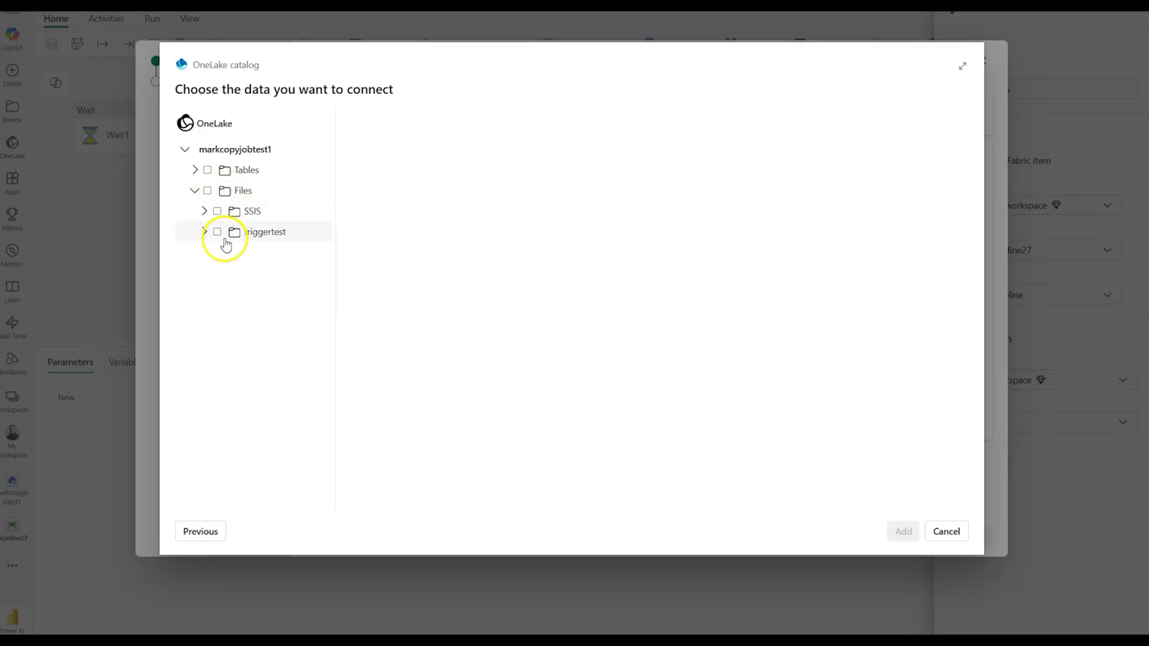
click(217, 232)
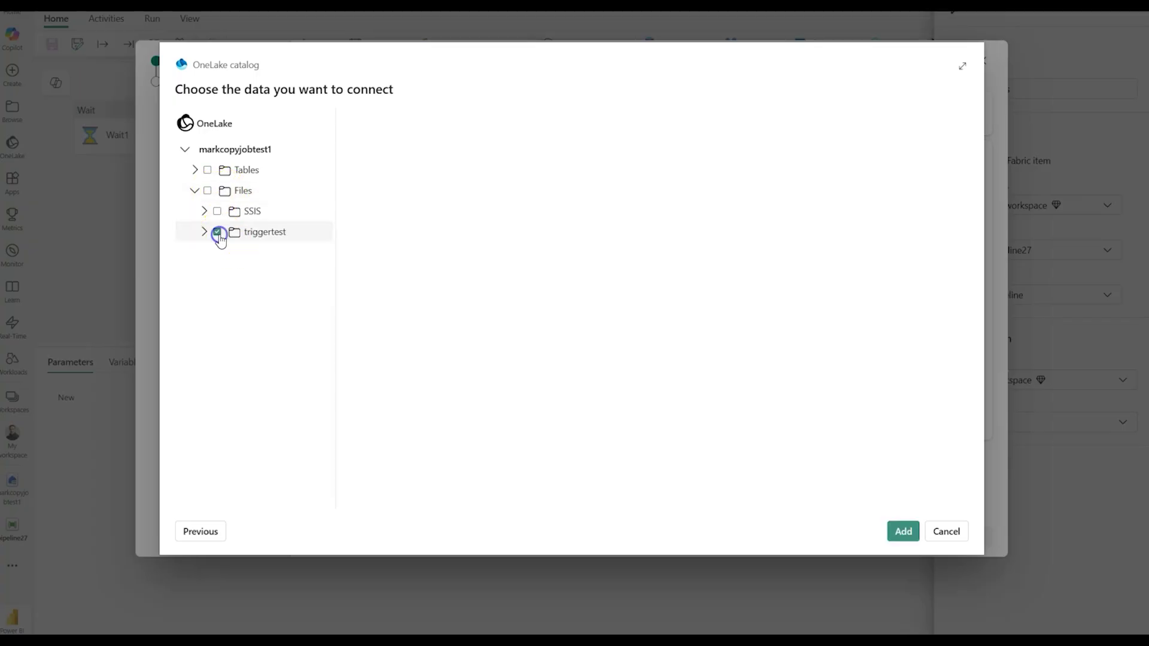
click(906, 536)
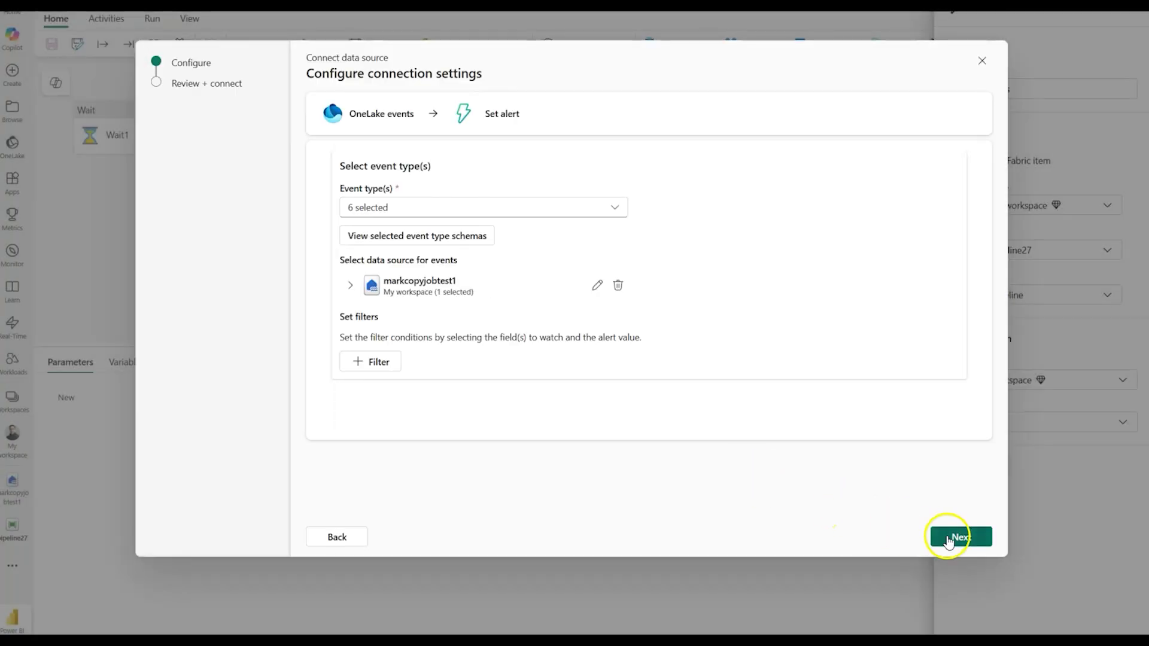
click(949, 539)
click(959, 538)
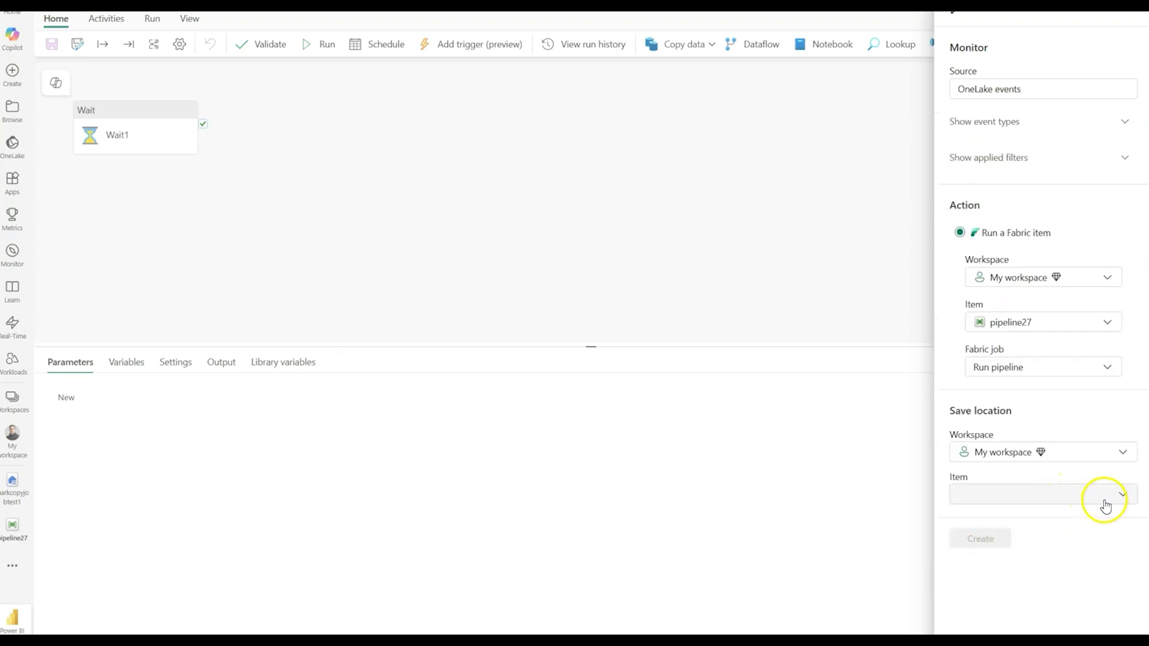
Create the trigger with My activator as its save location item.
click(1105, 506)
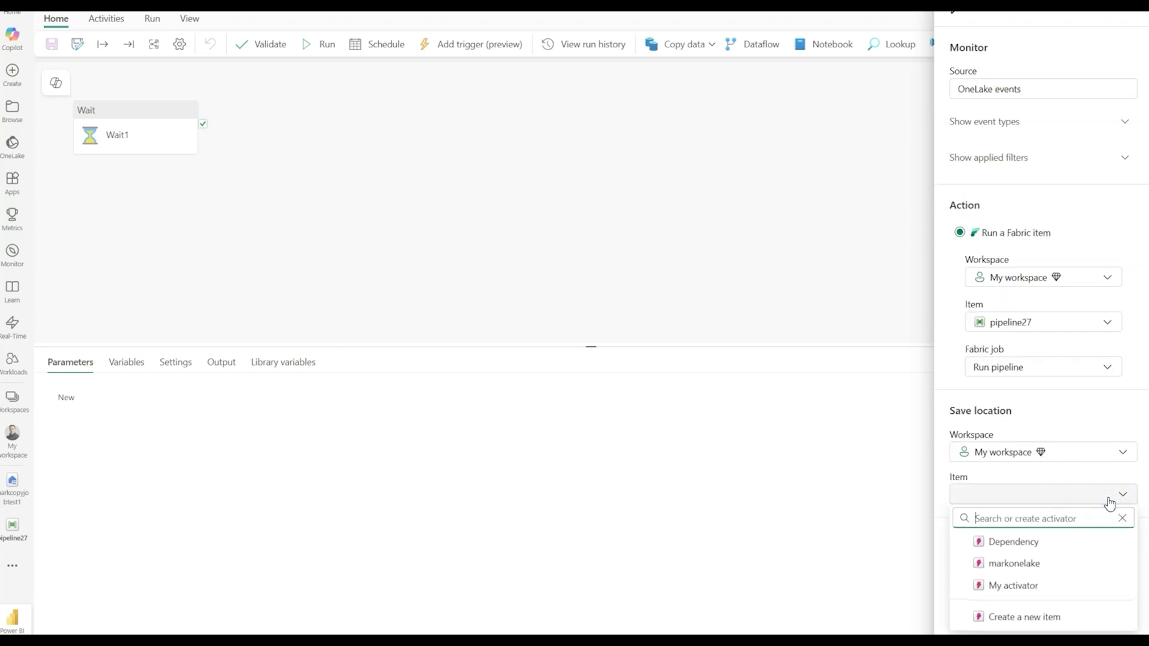
click(1011, 586)
click(996, 539)
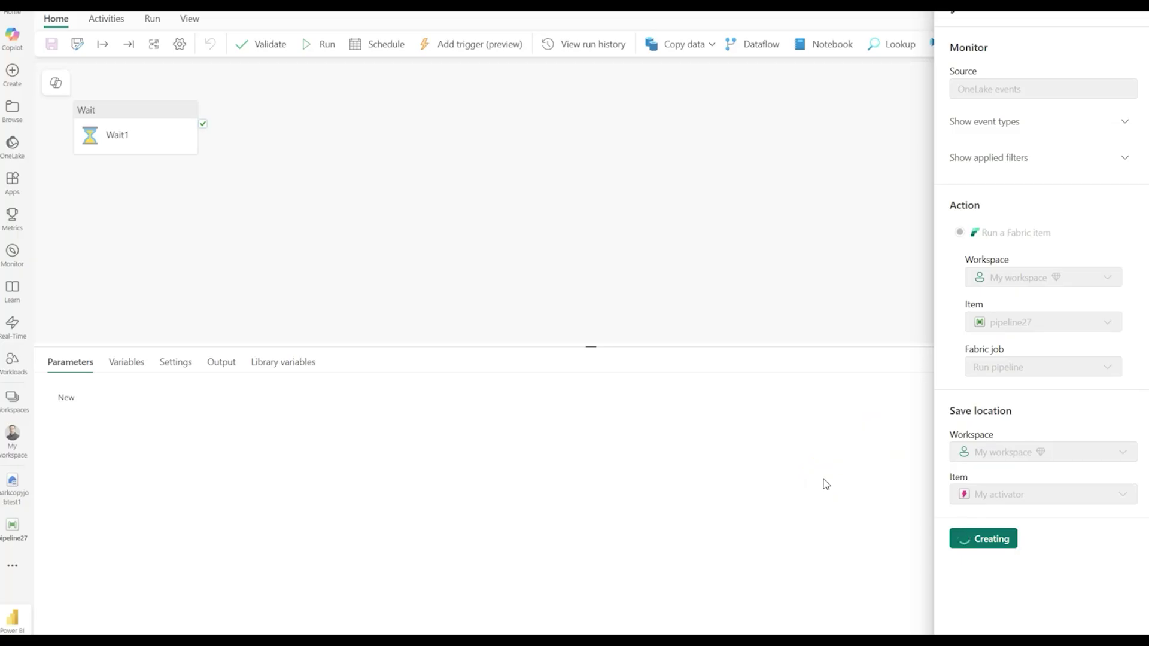
click(518, 141)
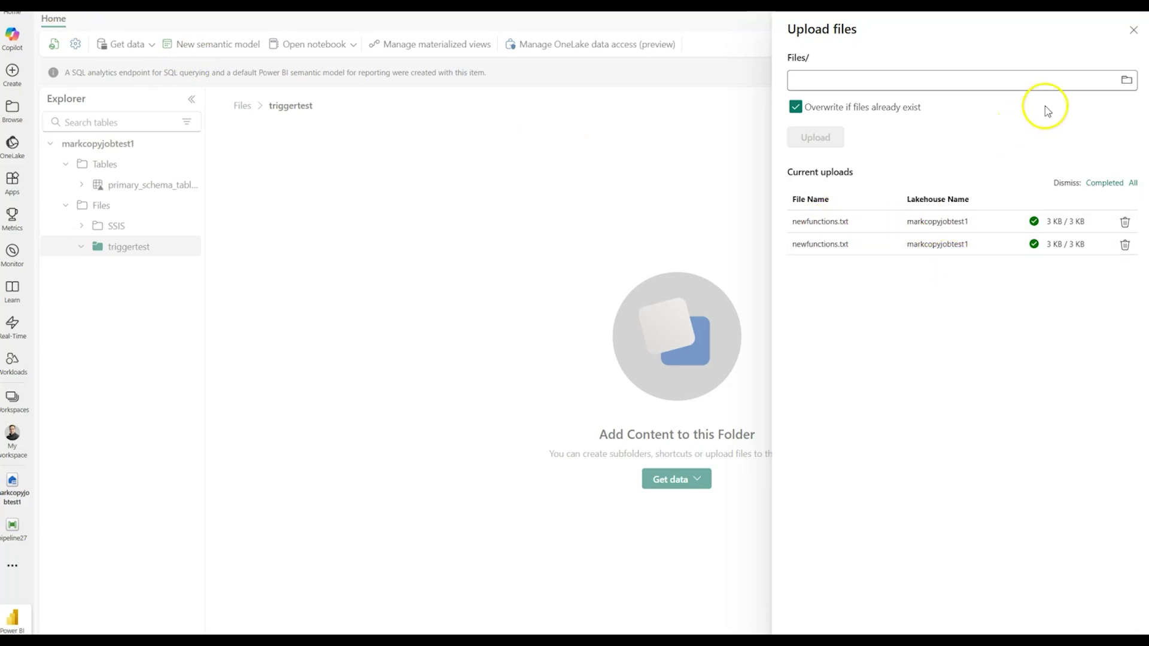
Close the upload and run history panels after seeing pipeline27's Succeeded runs.
click(1135, 31)
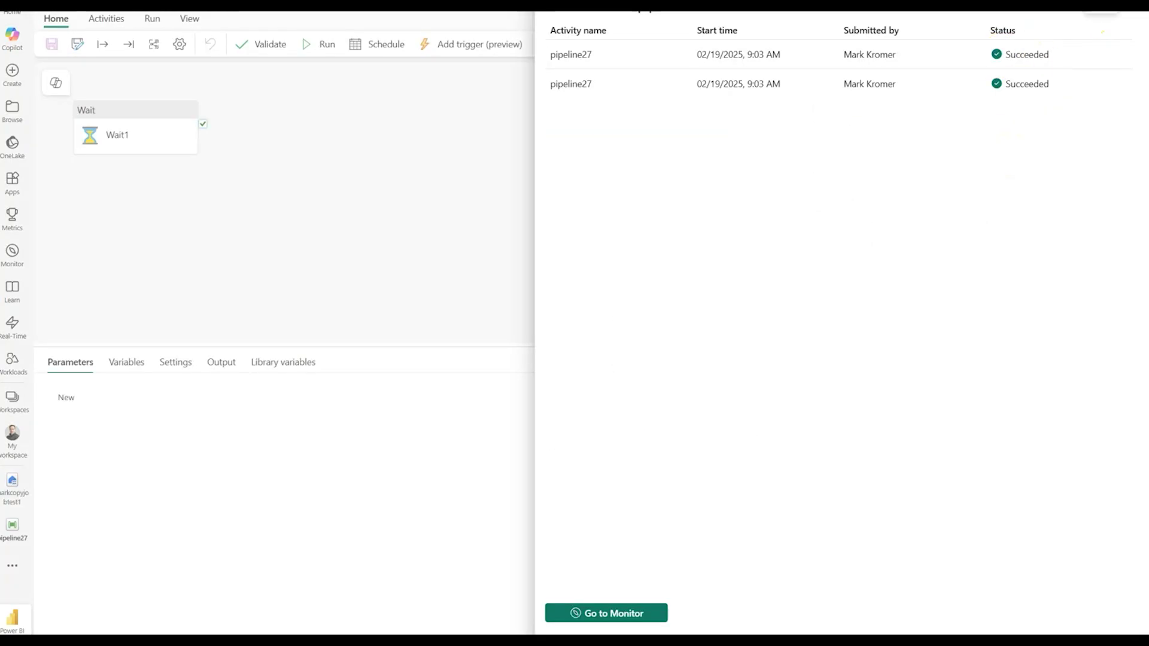
click(1101, 7)
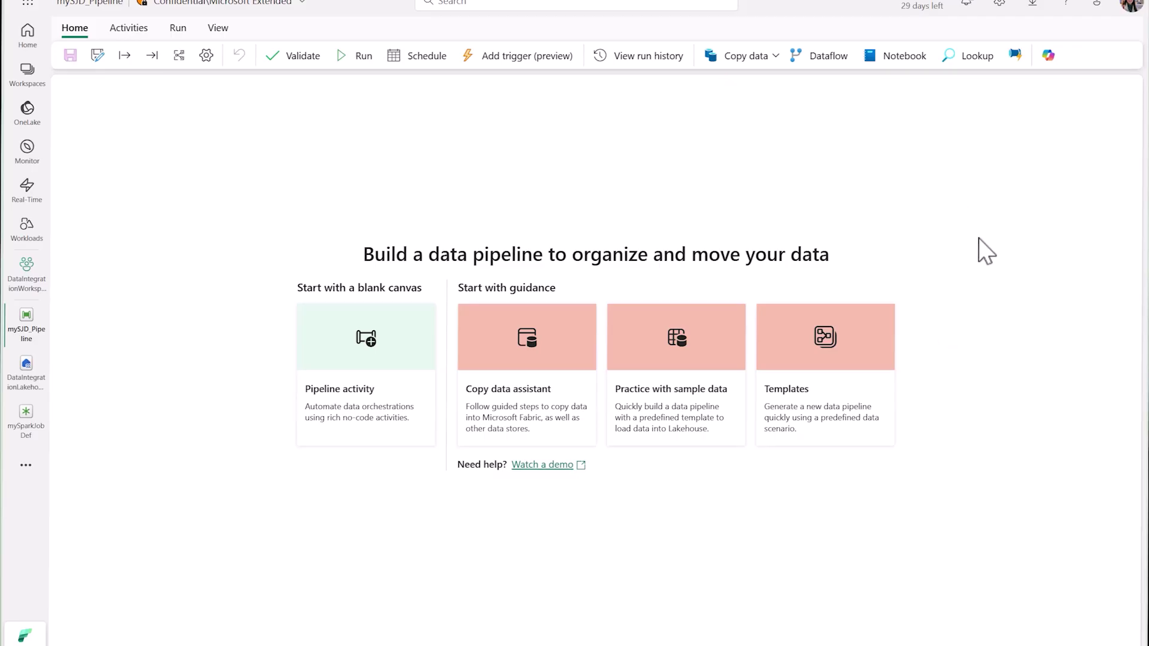
Add a Spark Job Definition activity from the Pipeline activity list to mySJD_Pipeline.
click(395, 369)
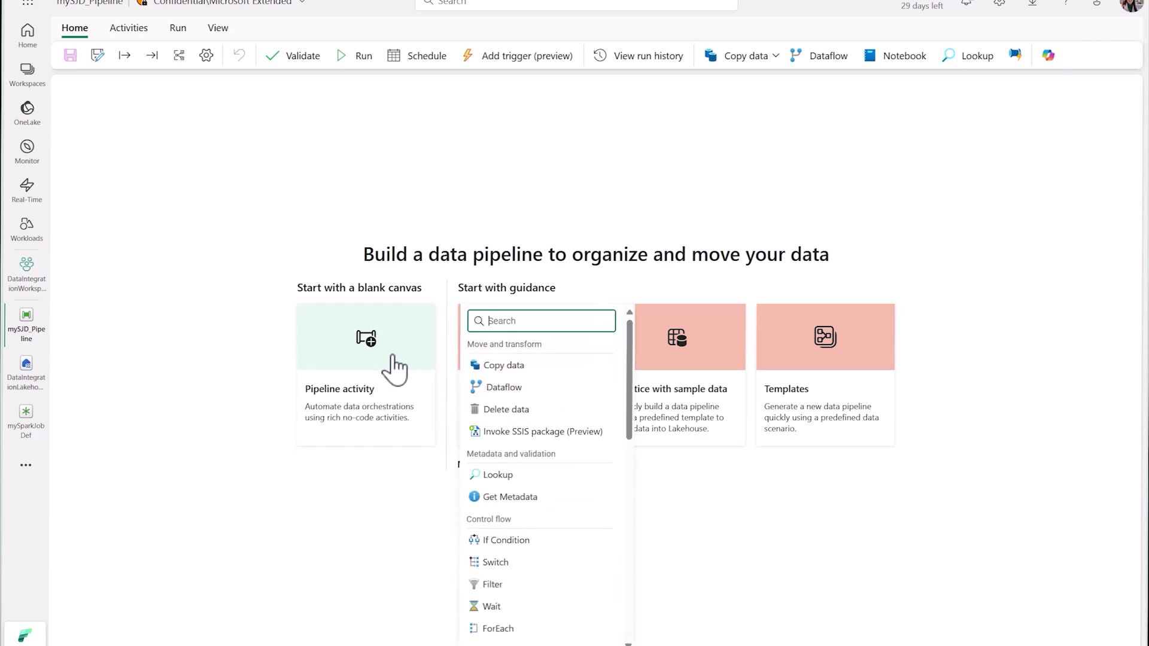
scroll(547, 400, down, 8)
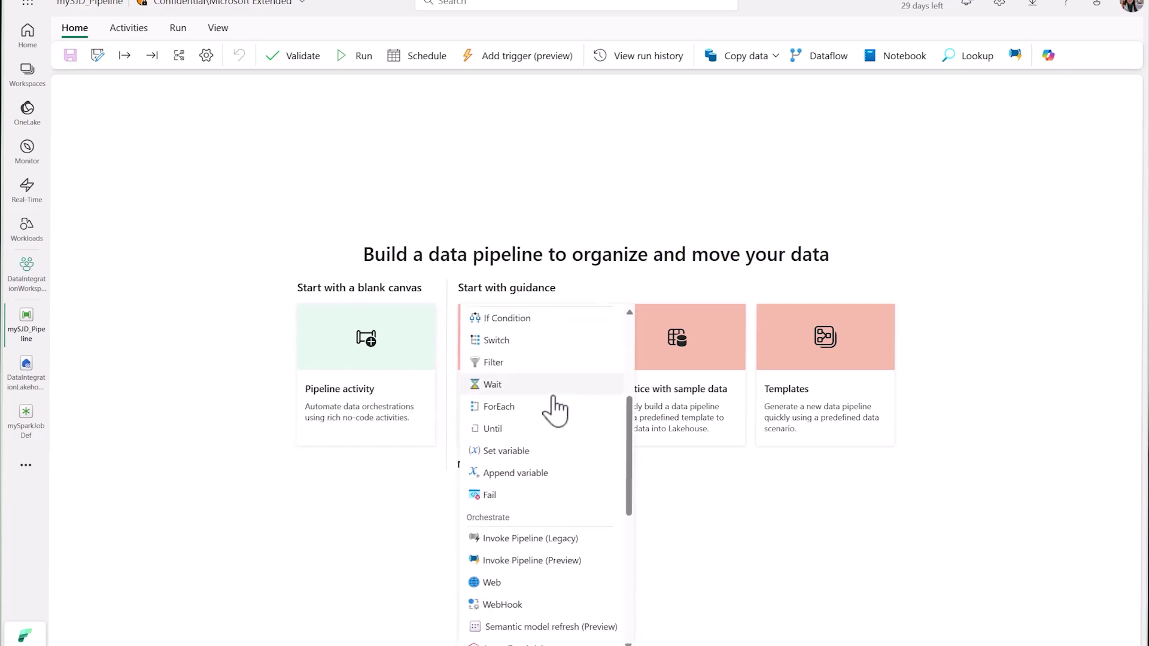
scroll(550, 431, down, 2)
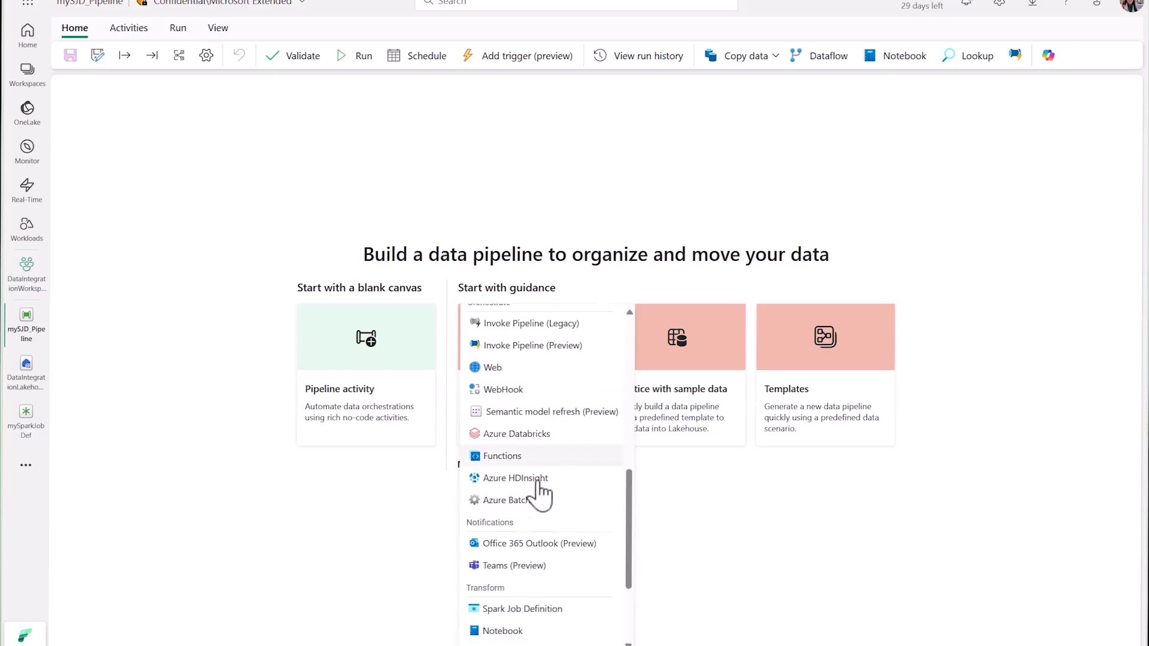
click(591, 609)
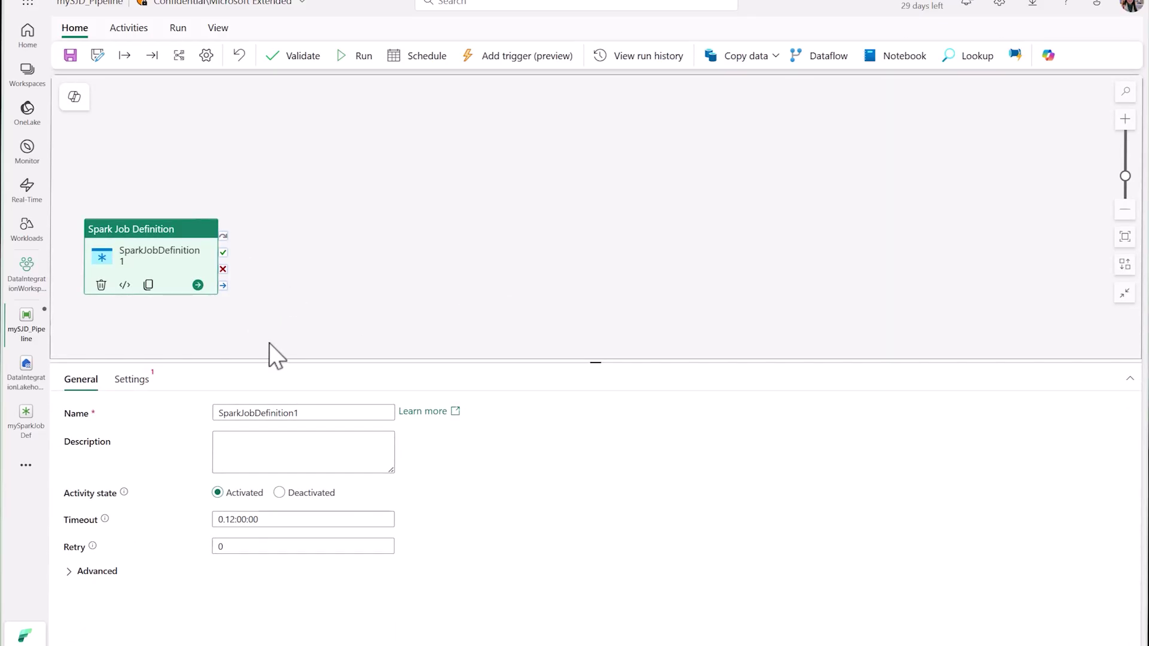
From the activity's Settings, create a new Spark job definition named SDJ_Demo.
click(144, 385)
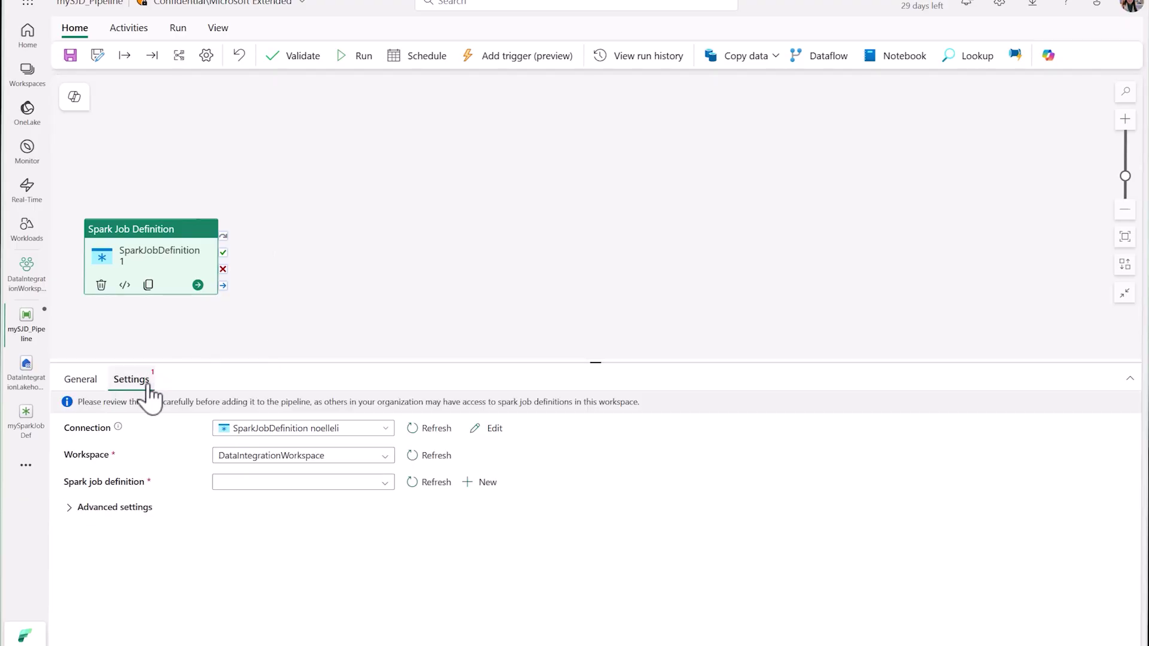
click(362, 464)
click(362, 464)
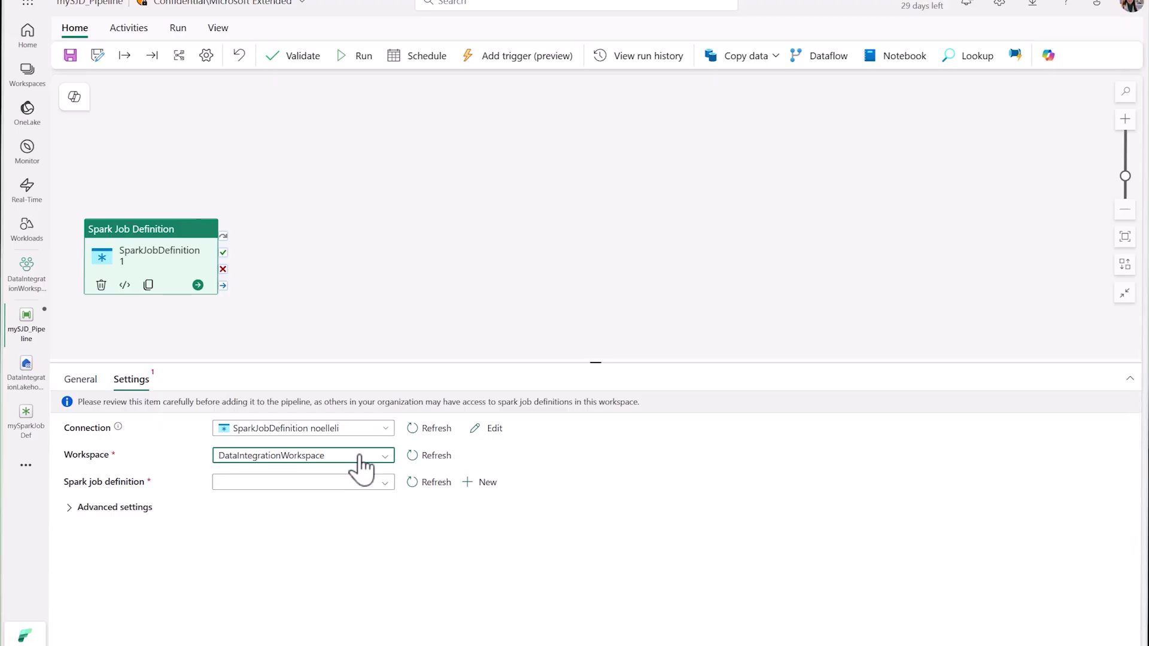
click(358, 482)
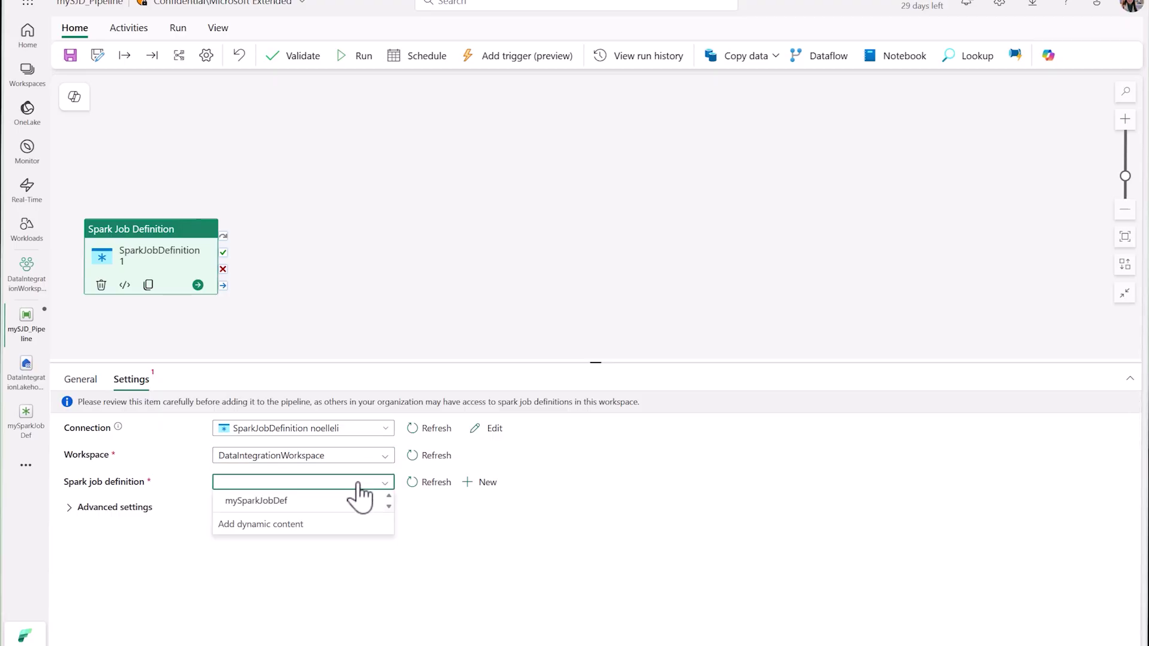
click(441, 523)
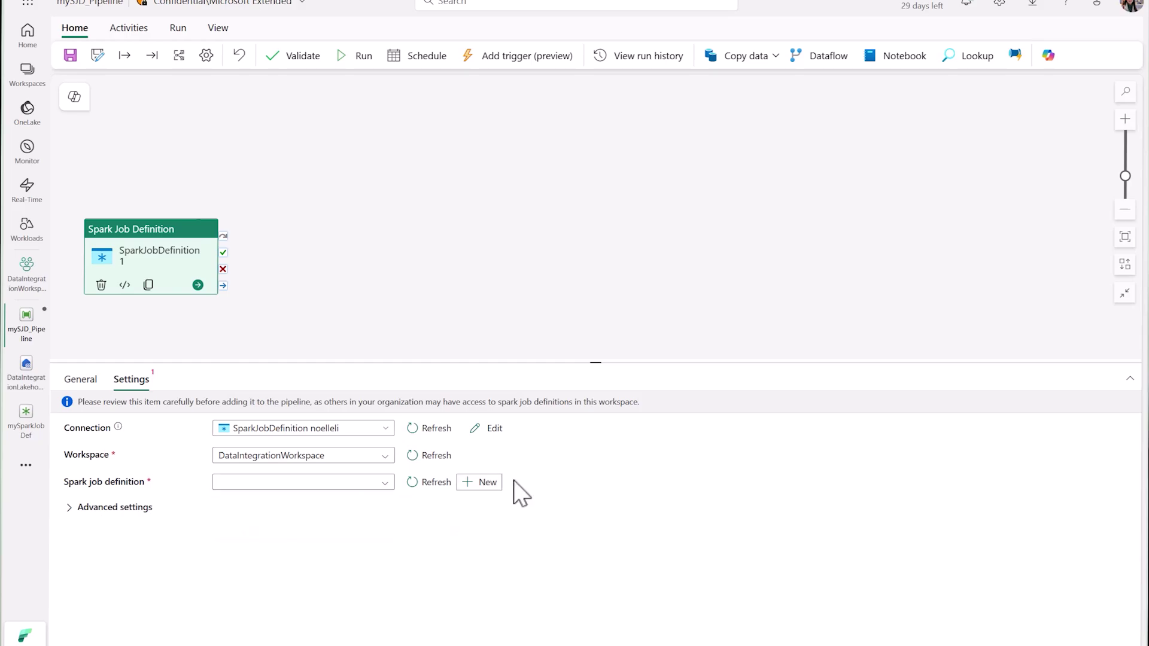
click(487, 482)
click(541, 331)
text(SDJ_Demo)
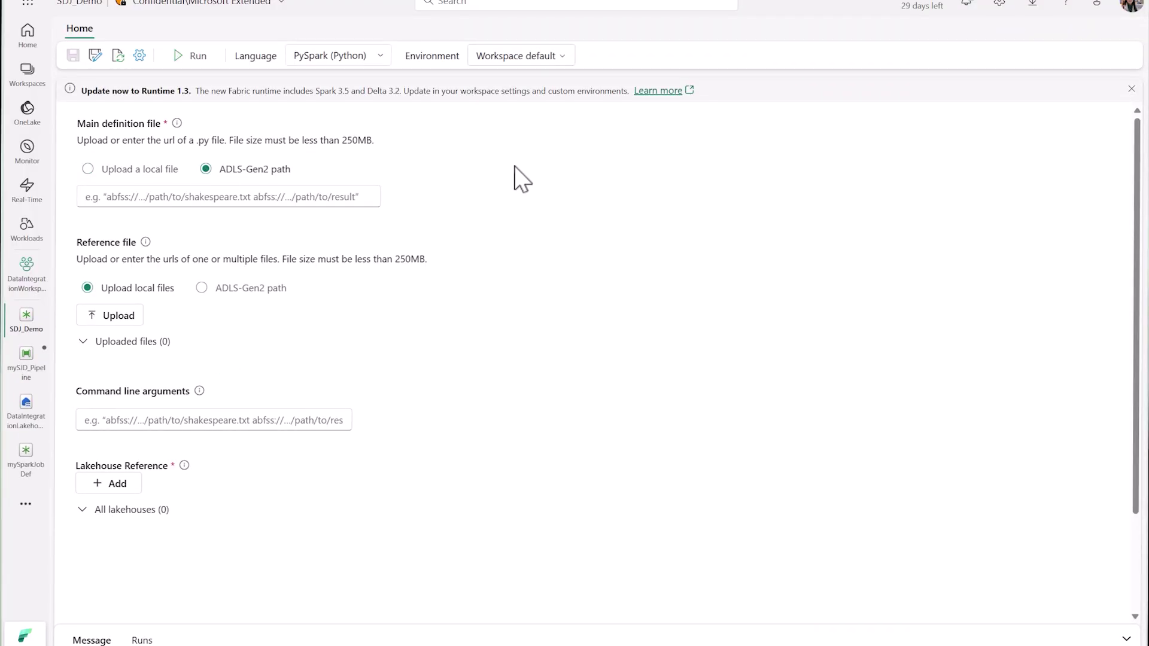
Back in mySJD_Pipeline, set the activity's Spark job definition to mySparkJobDef.
click(26, 364)
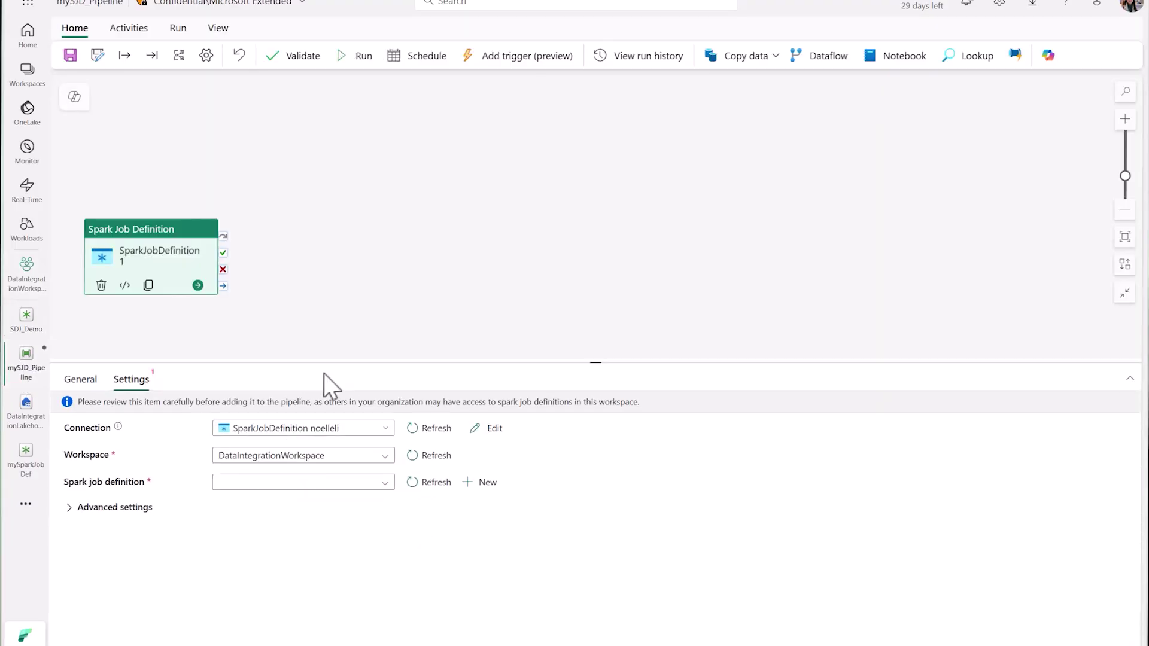
click(375, 491)
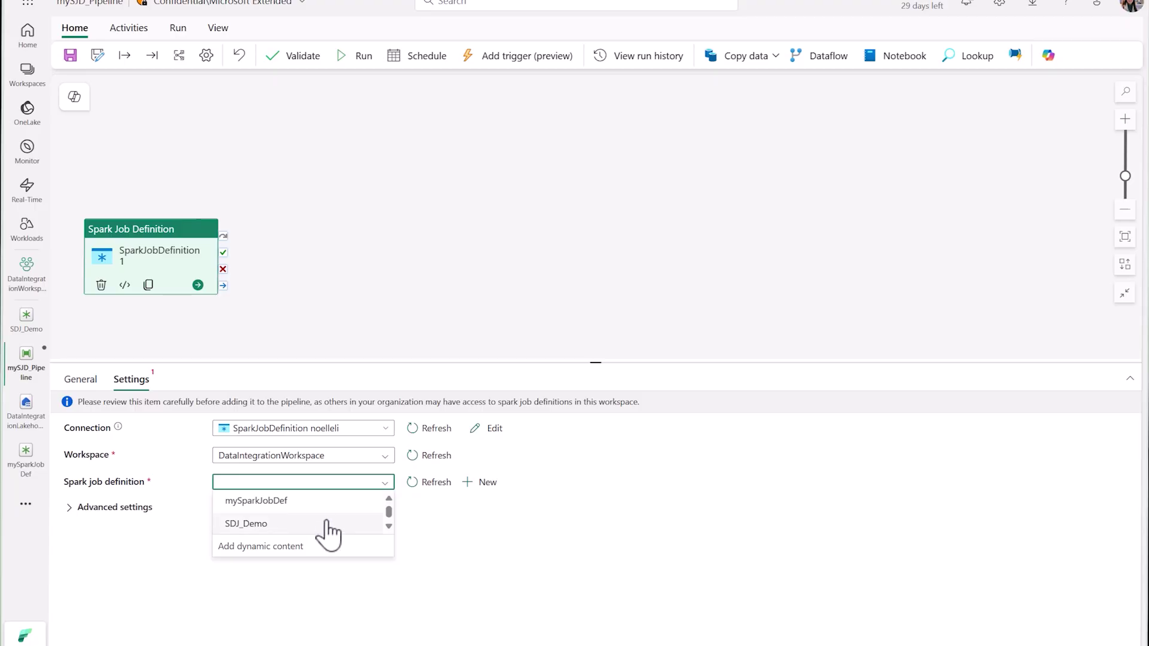
click(332, 506)
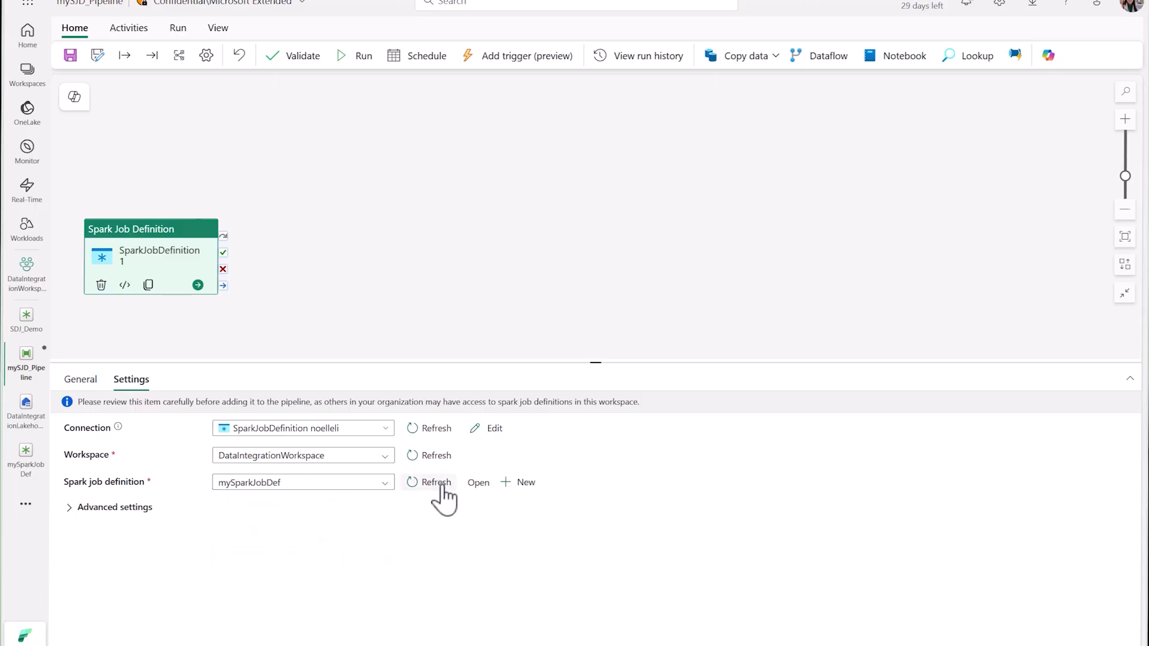
Review mySparkJobDef's main definition file helloworld.py, then return to the pipeline canvas.
click(482, 483)
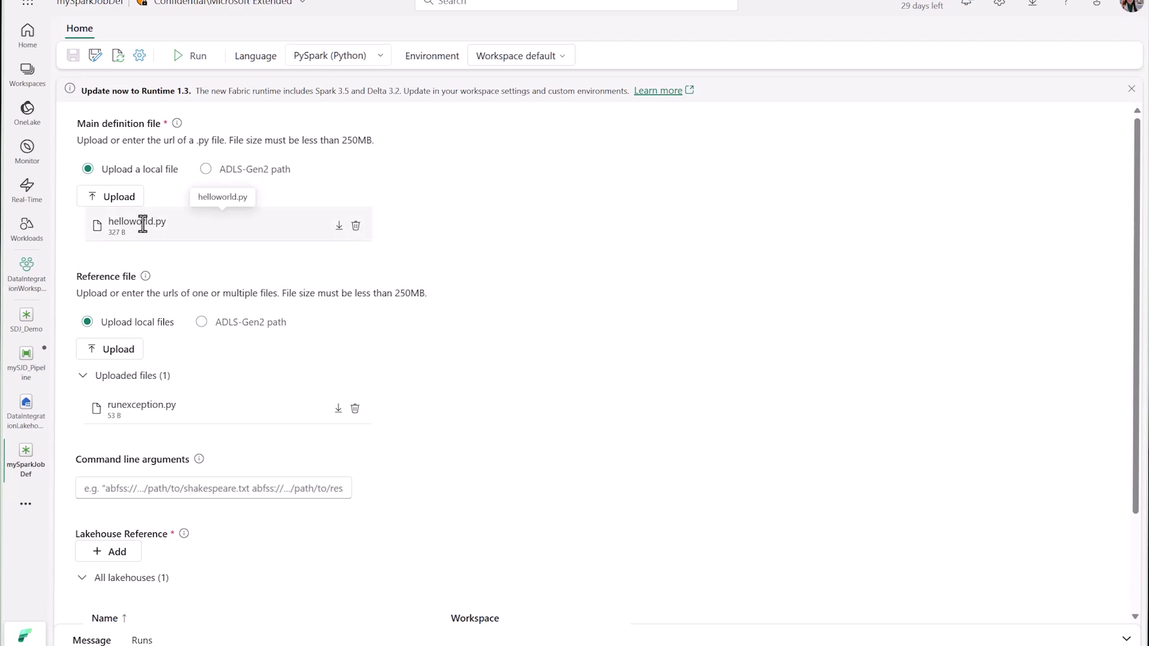
double_click(109, 223)
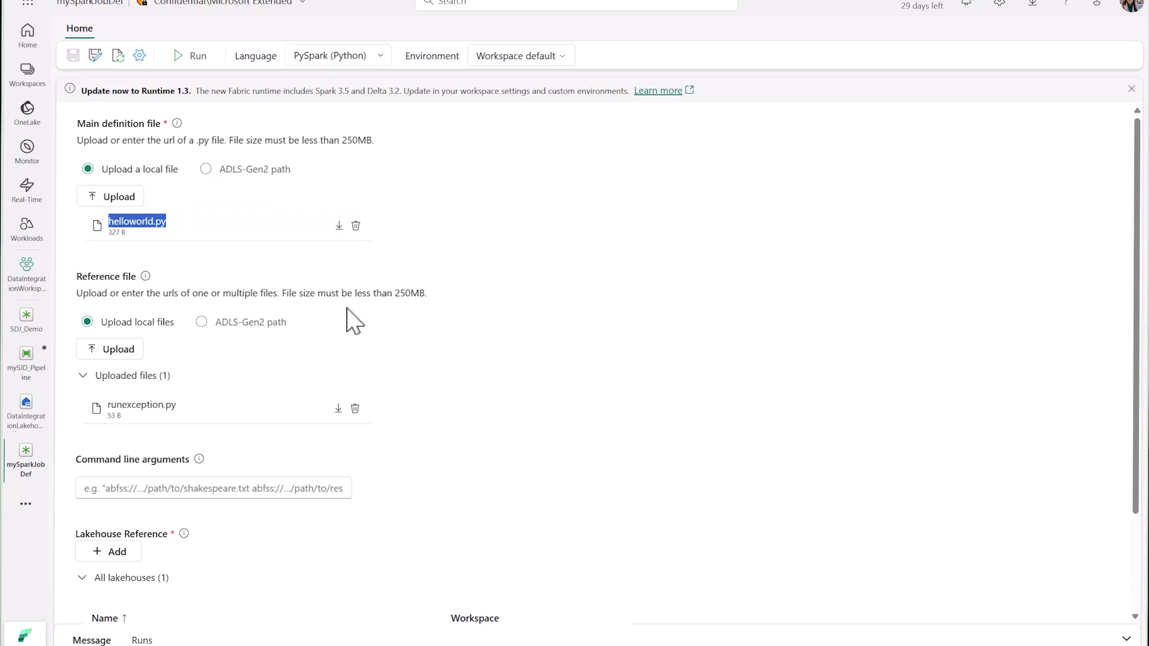
scroll(354, 319, down, 2)
drag(179, 317, 101, 318)
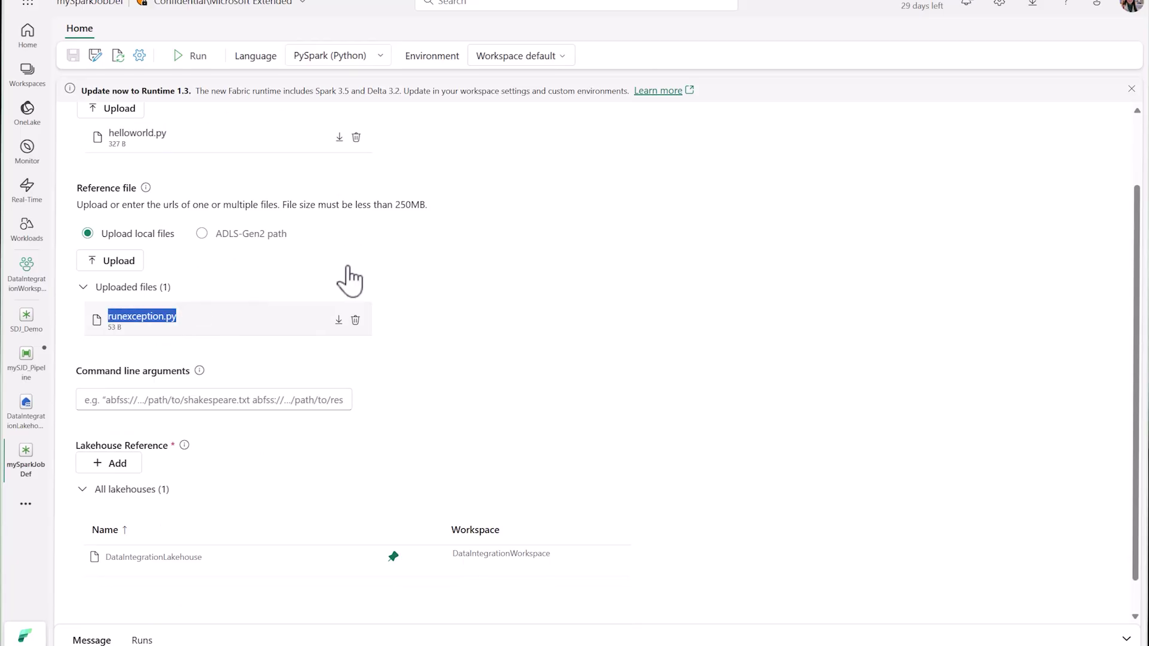
click(540, 268)
scroll(541, 268, down, 1)
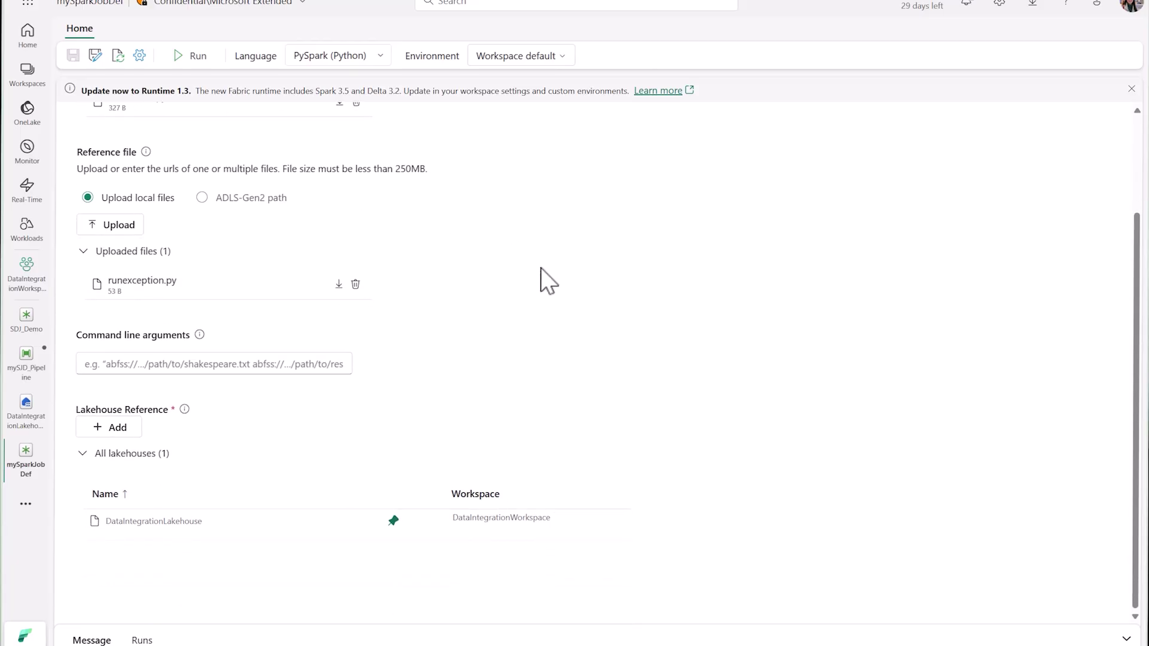
scroll(540, 268, up, 1)
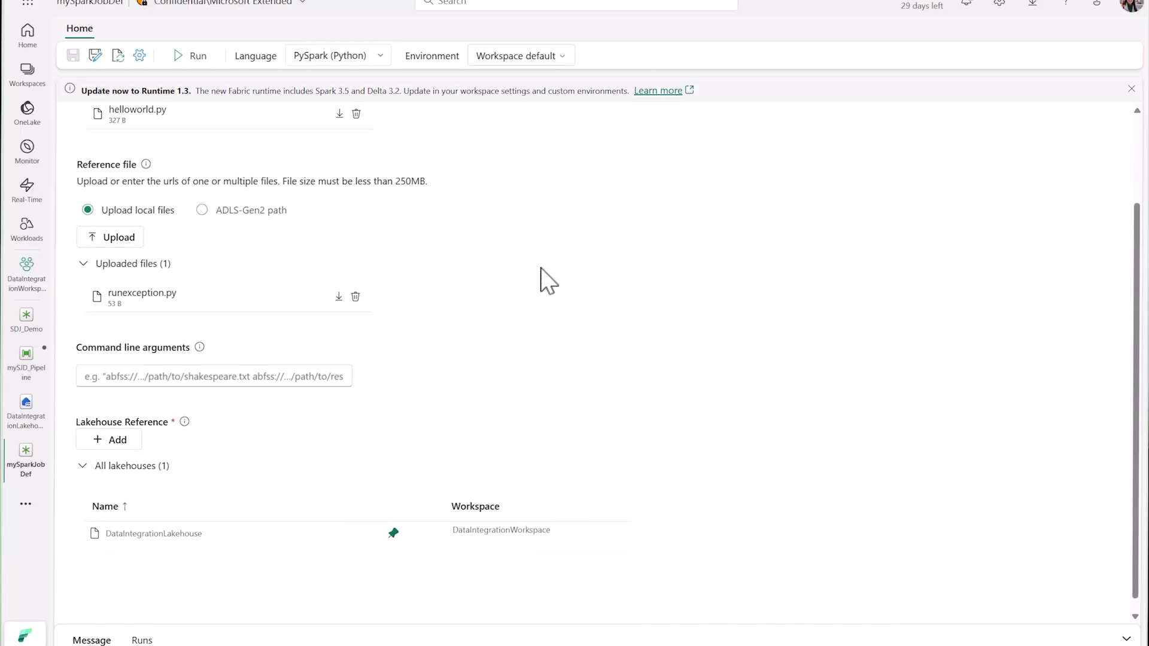
click(26, 371)
drag(324, 362, 336, 251)
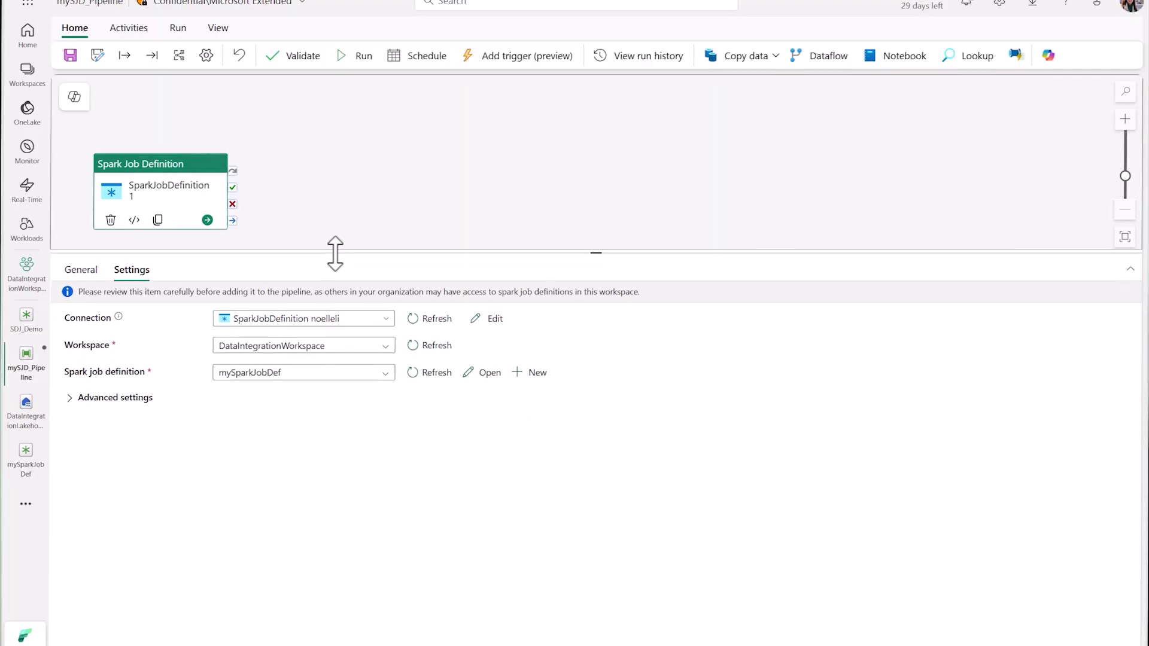
click(138, 398)
scroll(372, 443, down, 1)
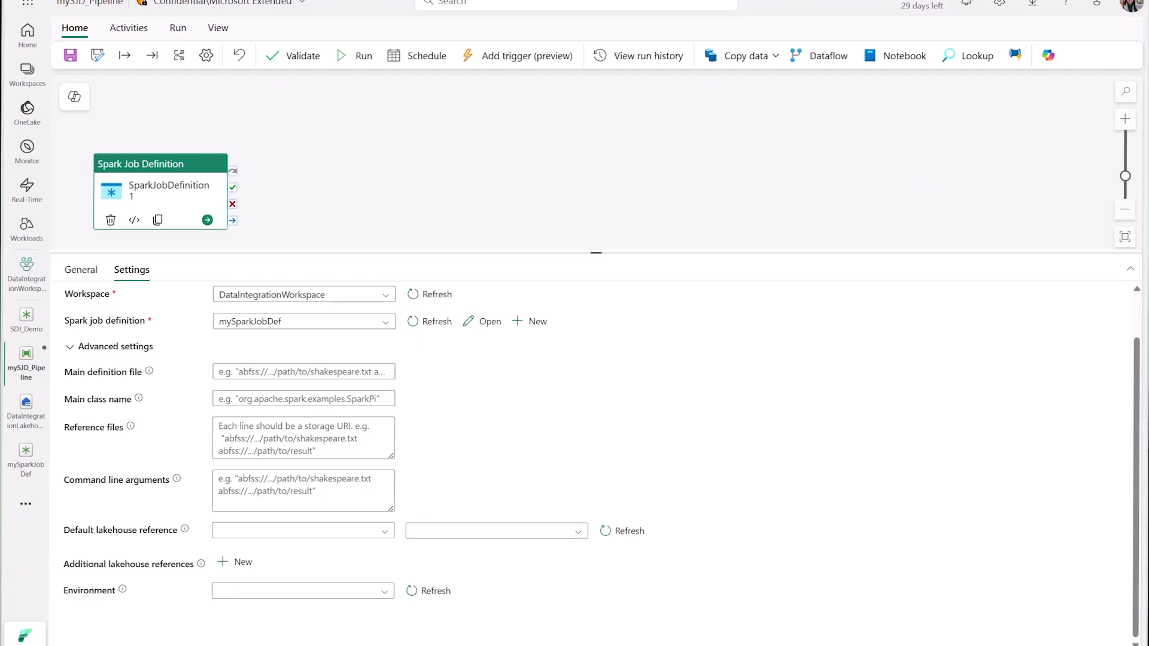
click(323, 373)
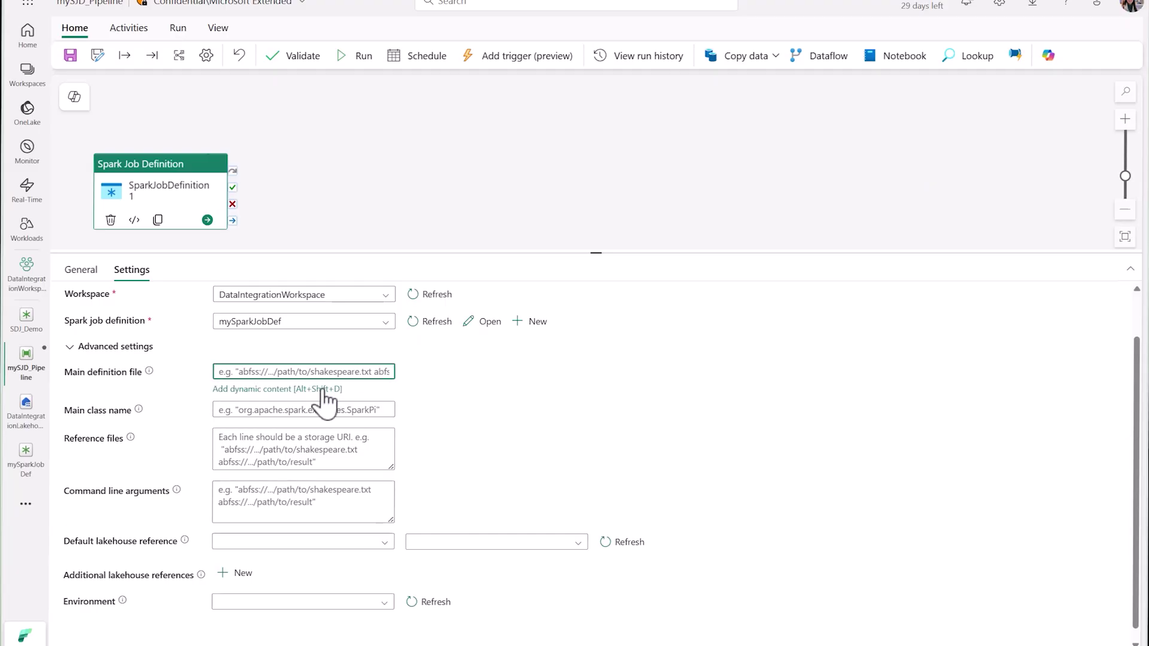
click(315, 441)
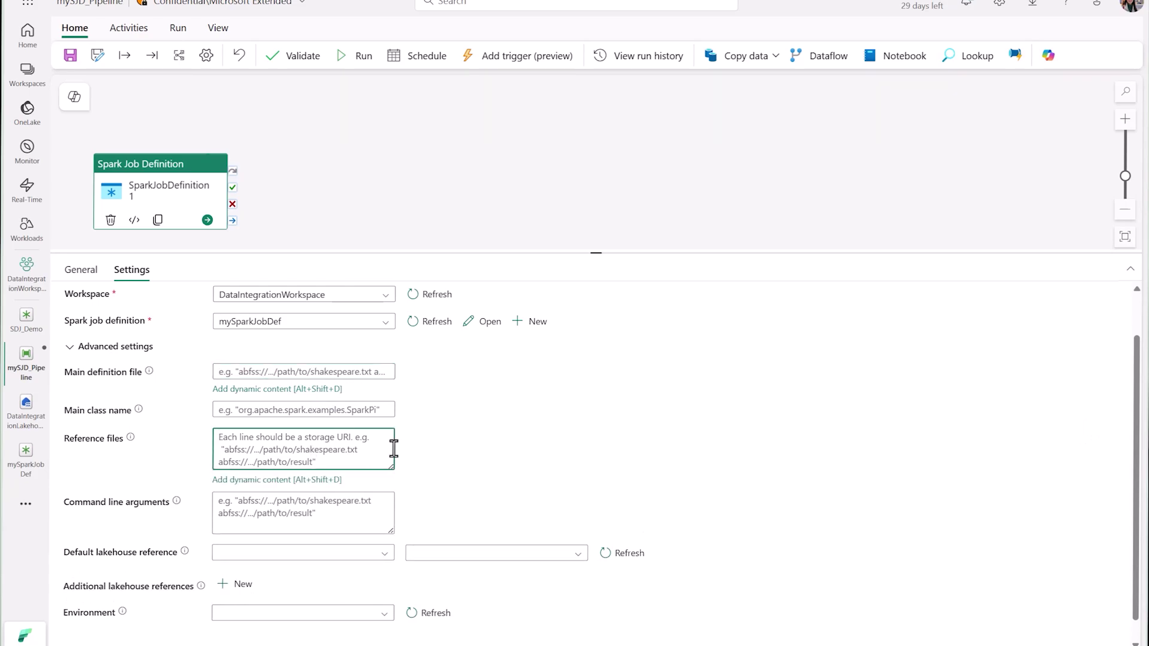
click(322, 470)
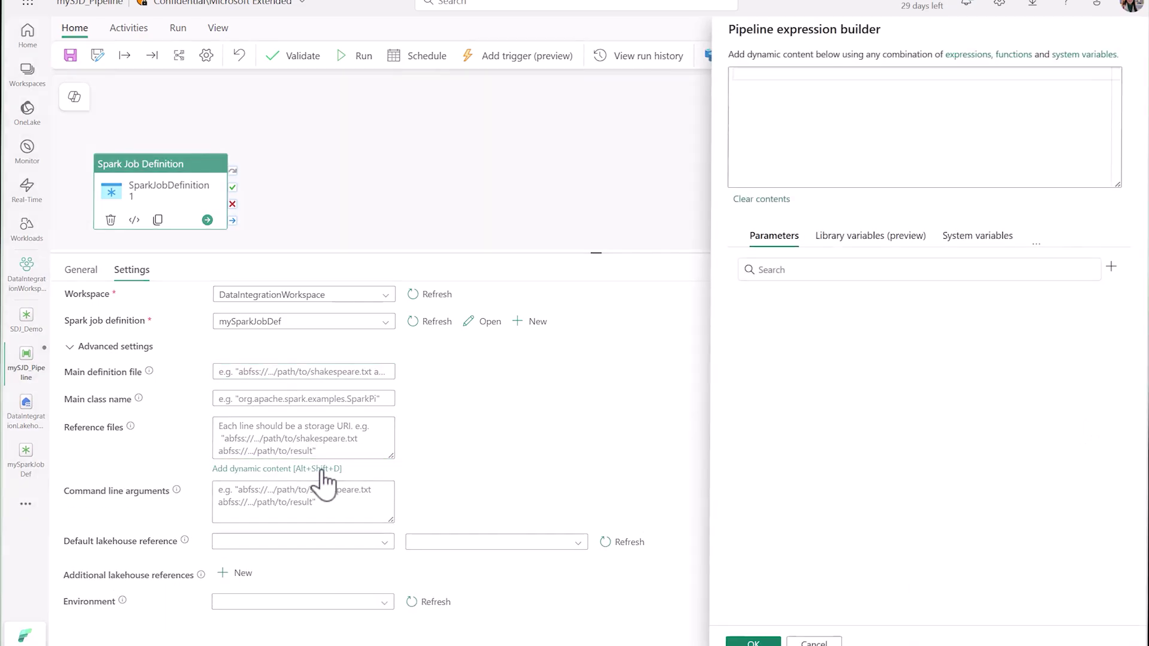
click(1112, 267)
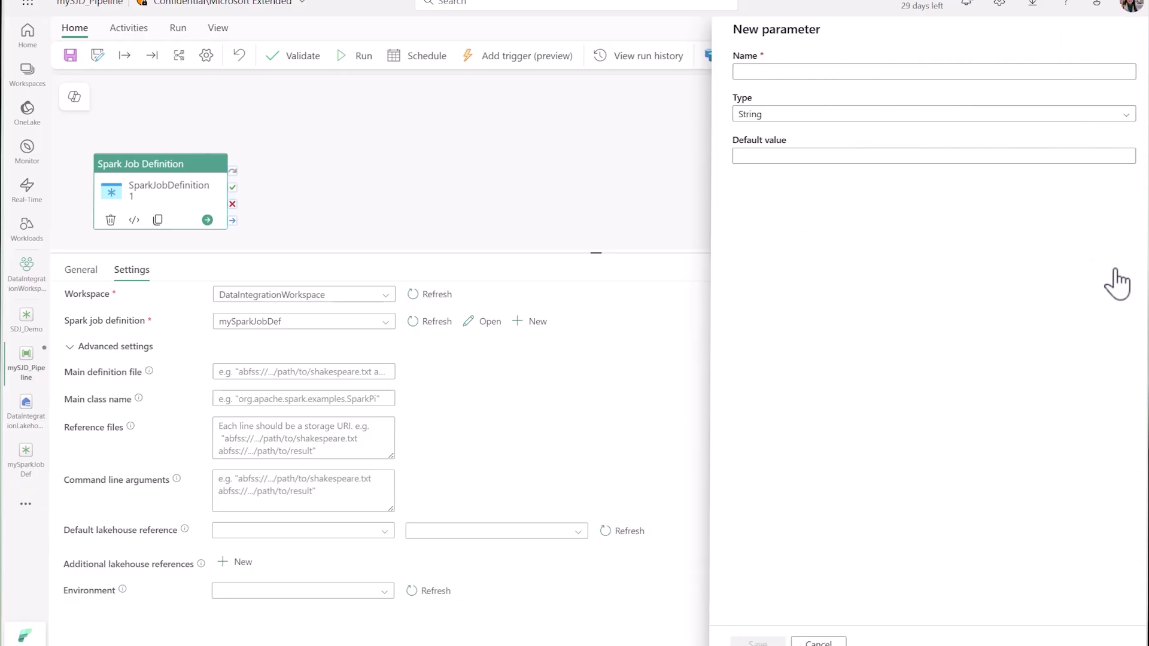
click(855, 70)
text(referenceFiles)
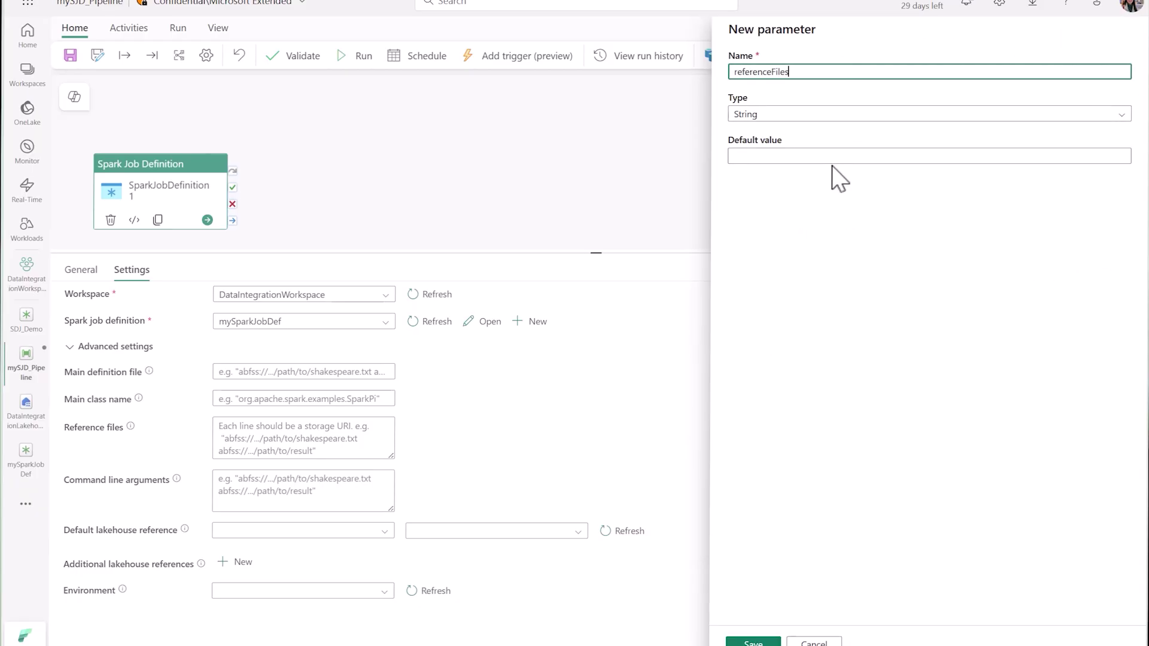
click(753, 641)
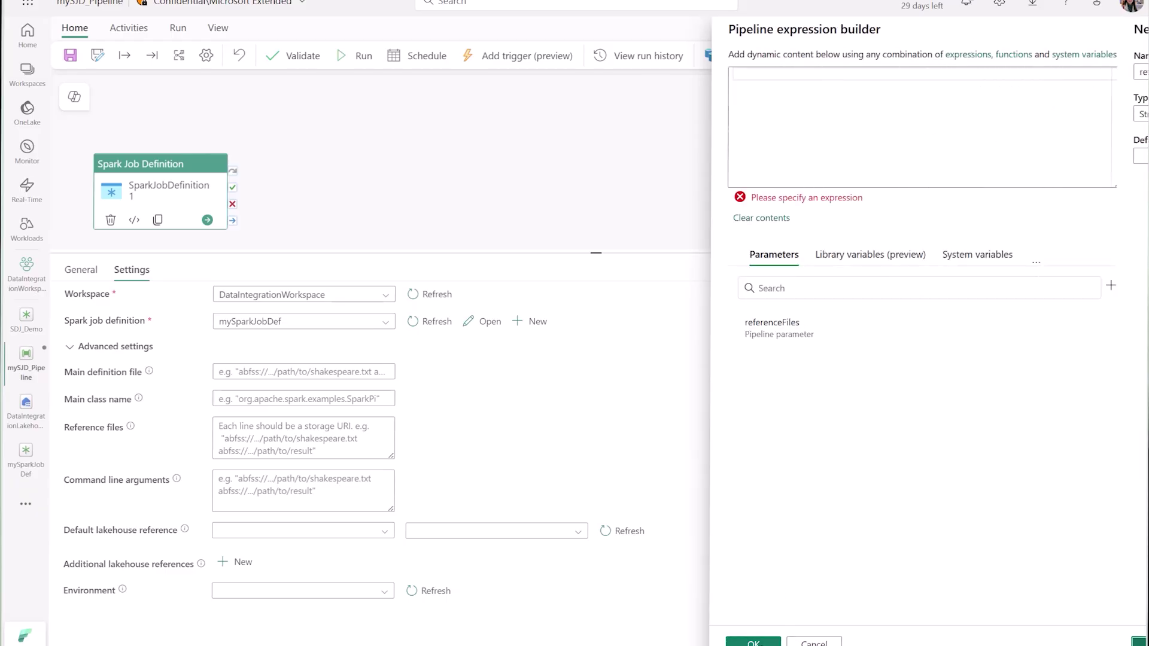
click(799, 333)
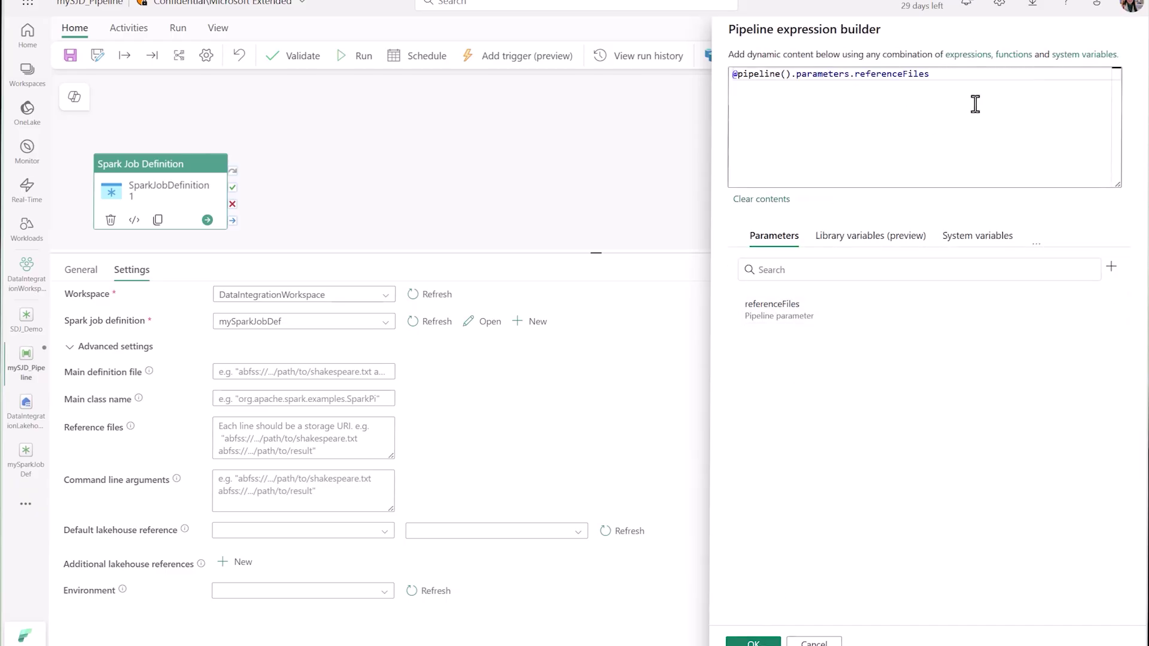
click(753, 642)
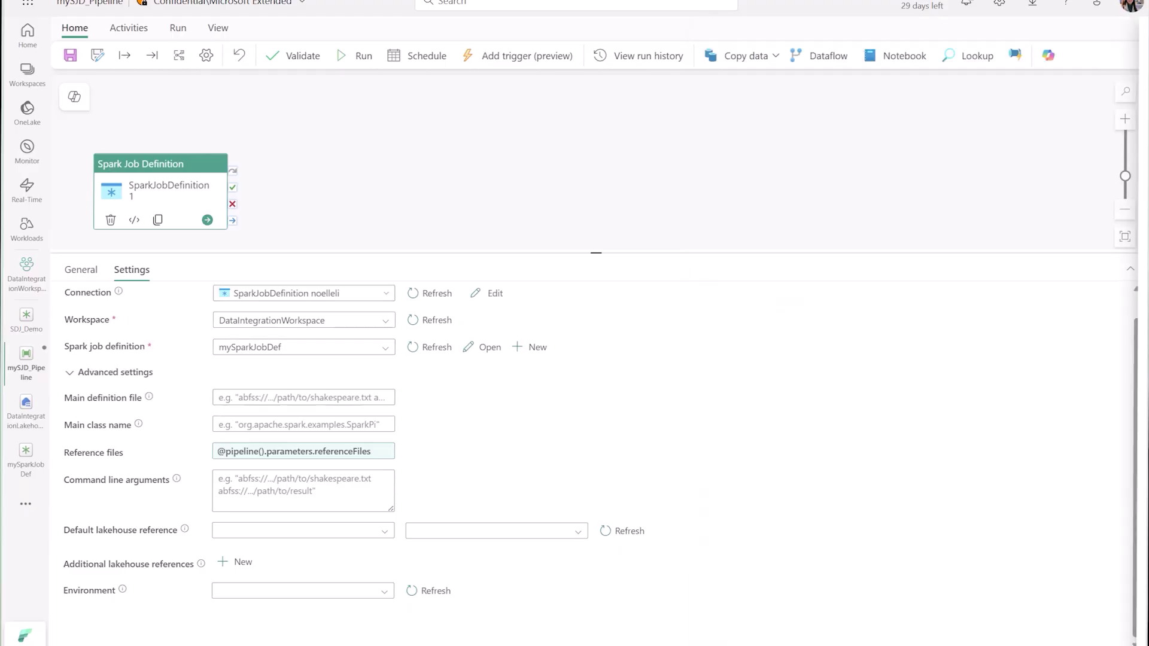
click(314, 395)
click(311, 405)
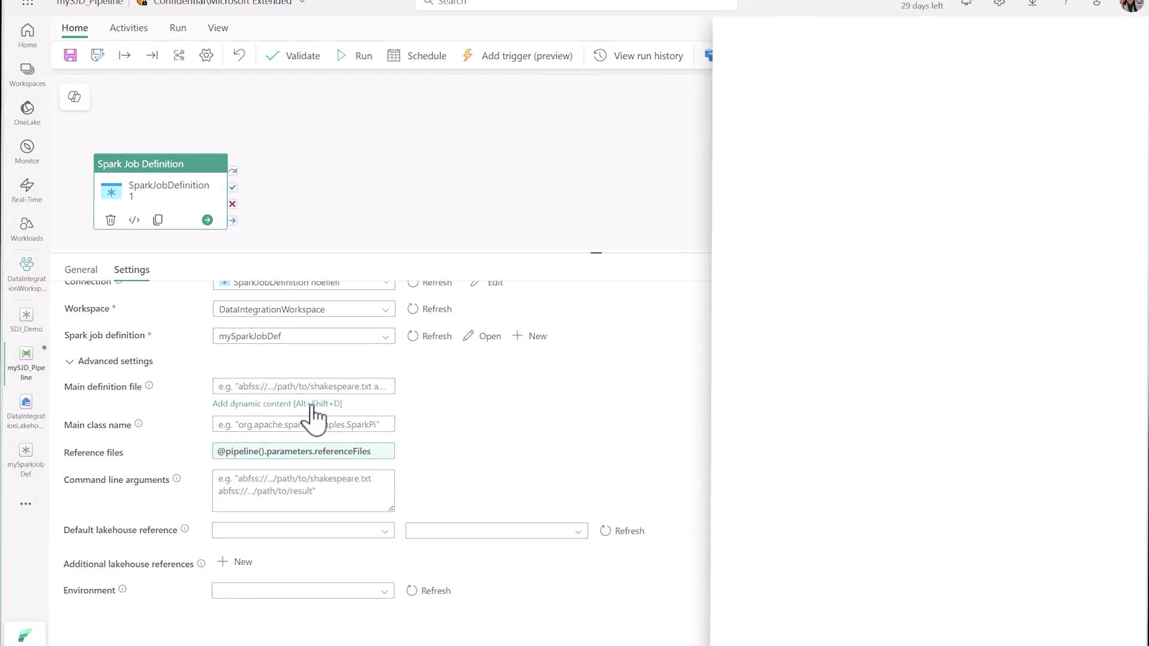
click(1108, 269)
click(874, 80)
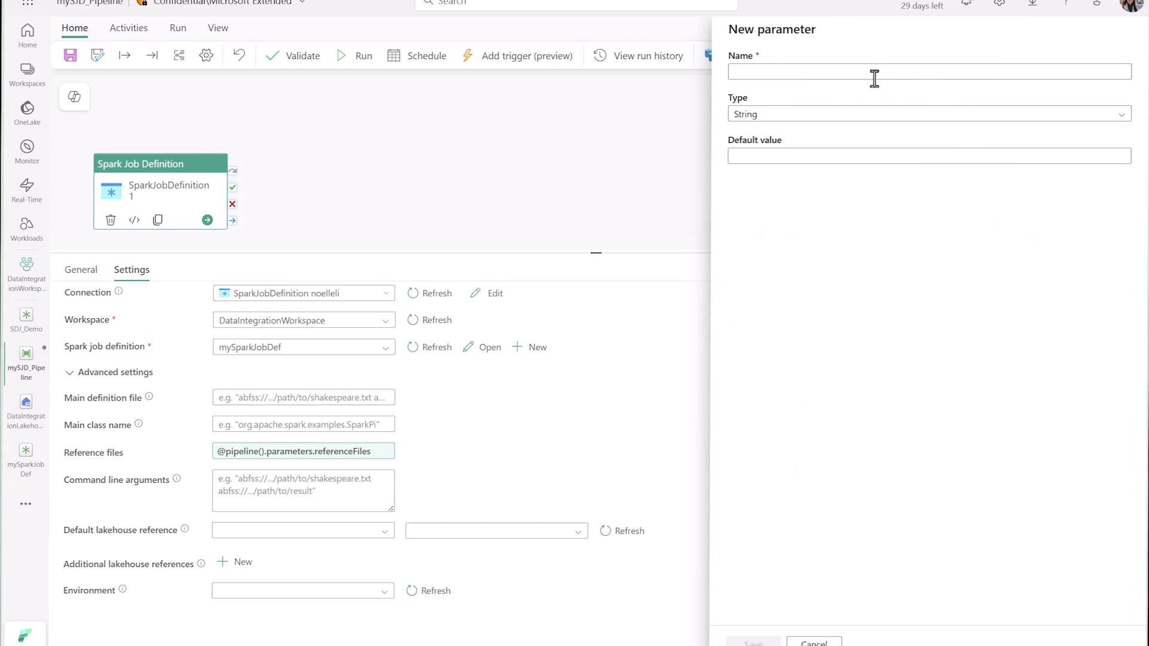
text(mainDefFile)
click(753, 642)
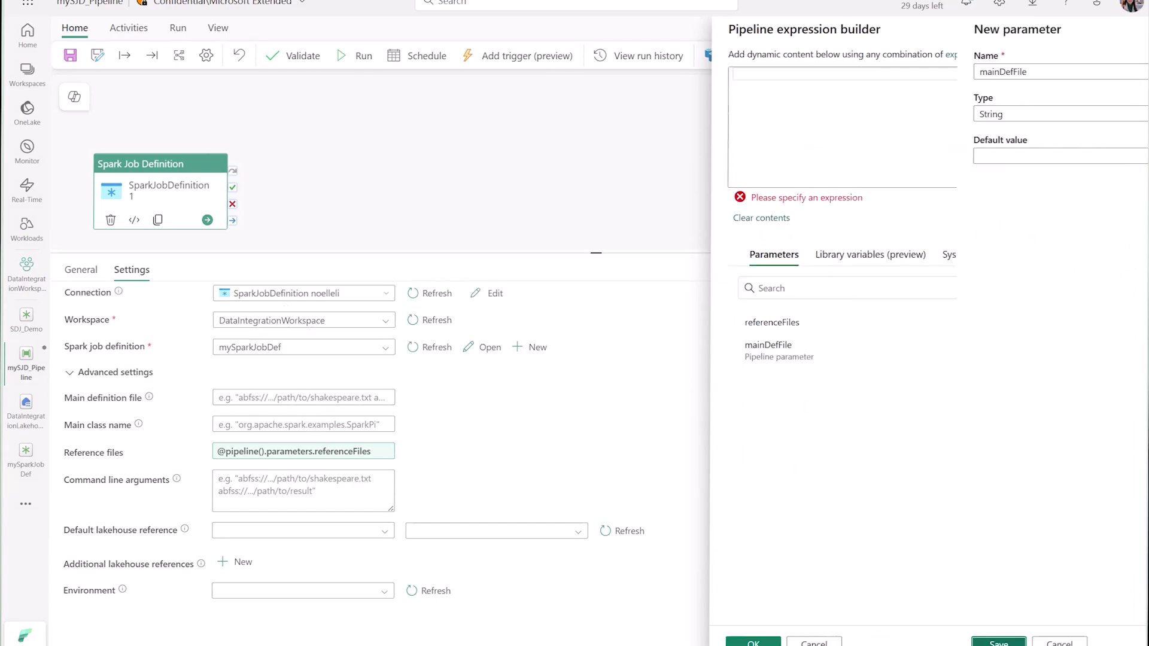
click(788, 353)
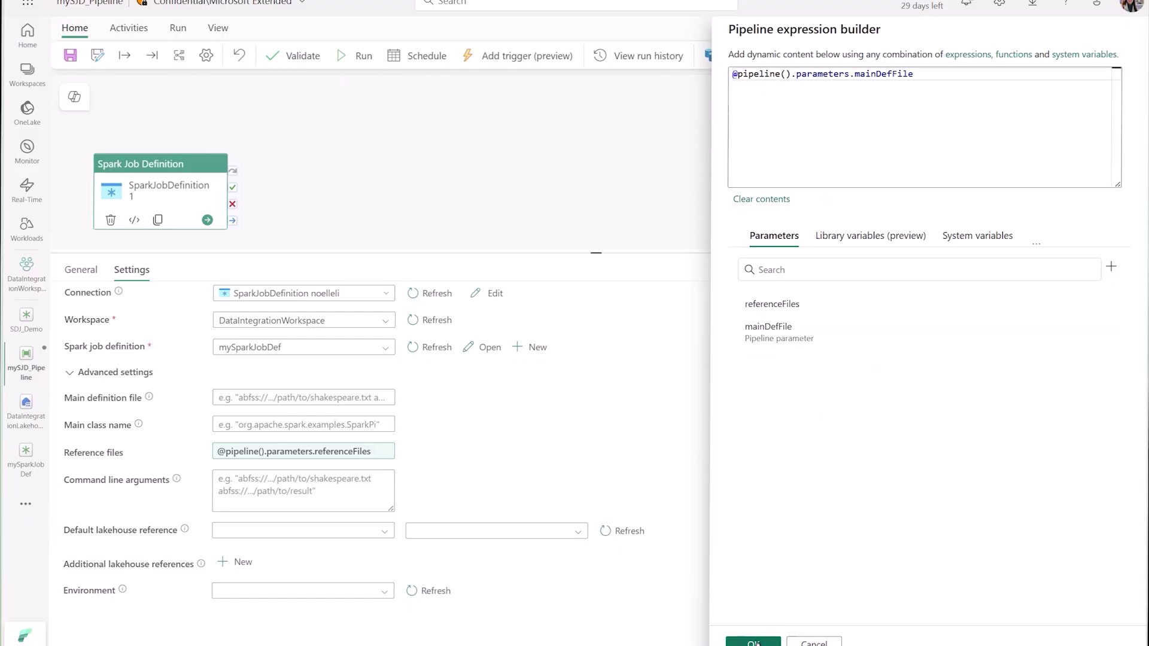
click(754, 641)
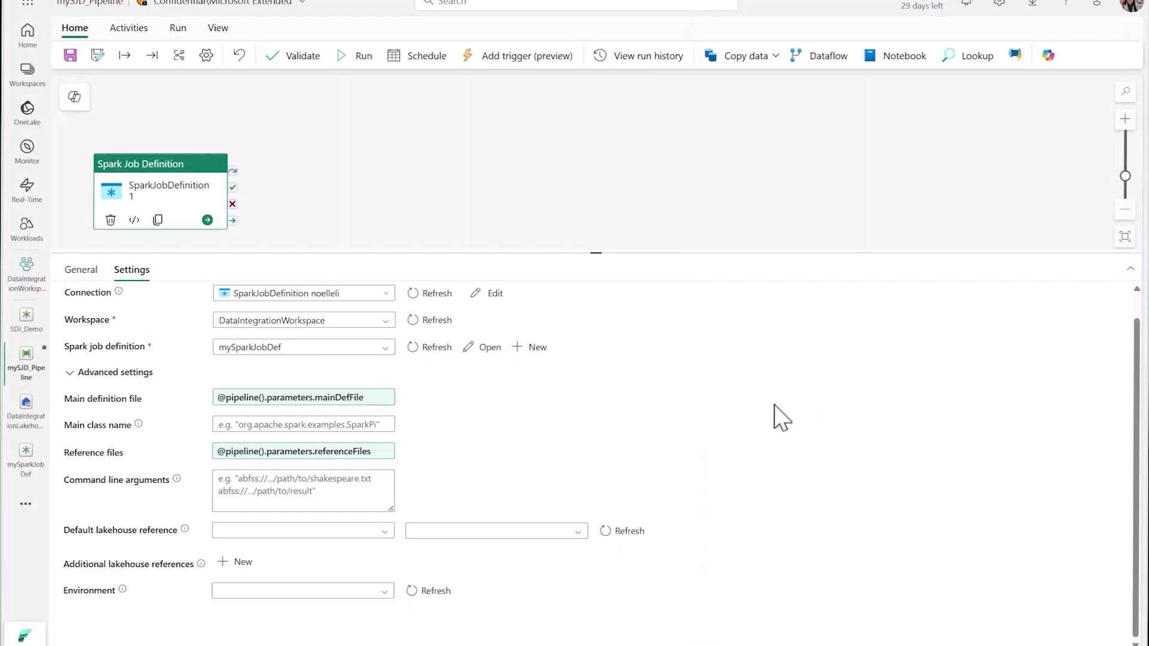
drag(593, 252, 587, 269)
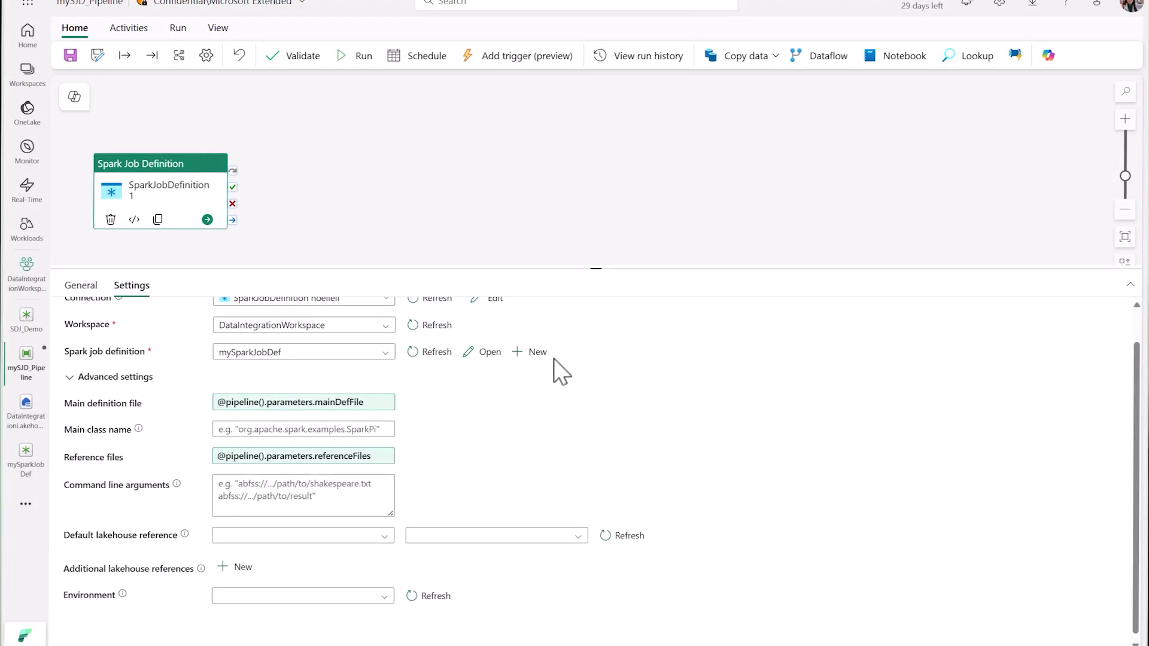
click(70, 55)
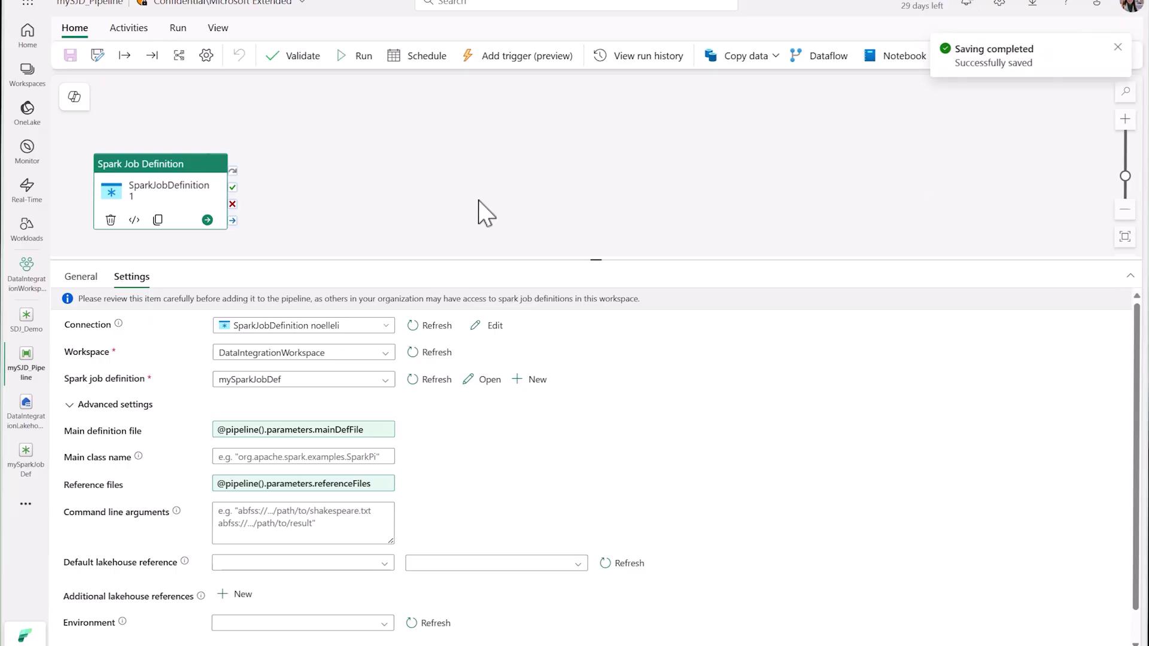
Run the pipeline with runtimeerror.py as referenceFiles and updated_main.py as mainDefFile, confirming success.
click(342, 60)
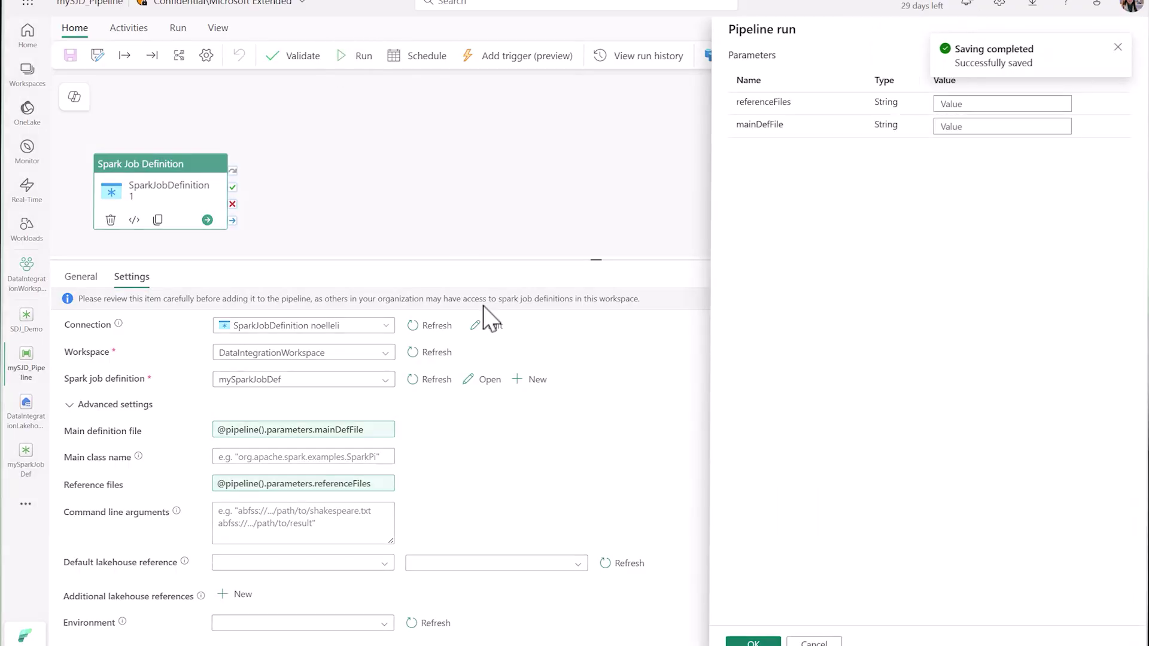
click(956, 104)
key(ctrl+v)
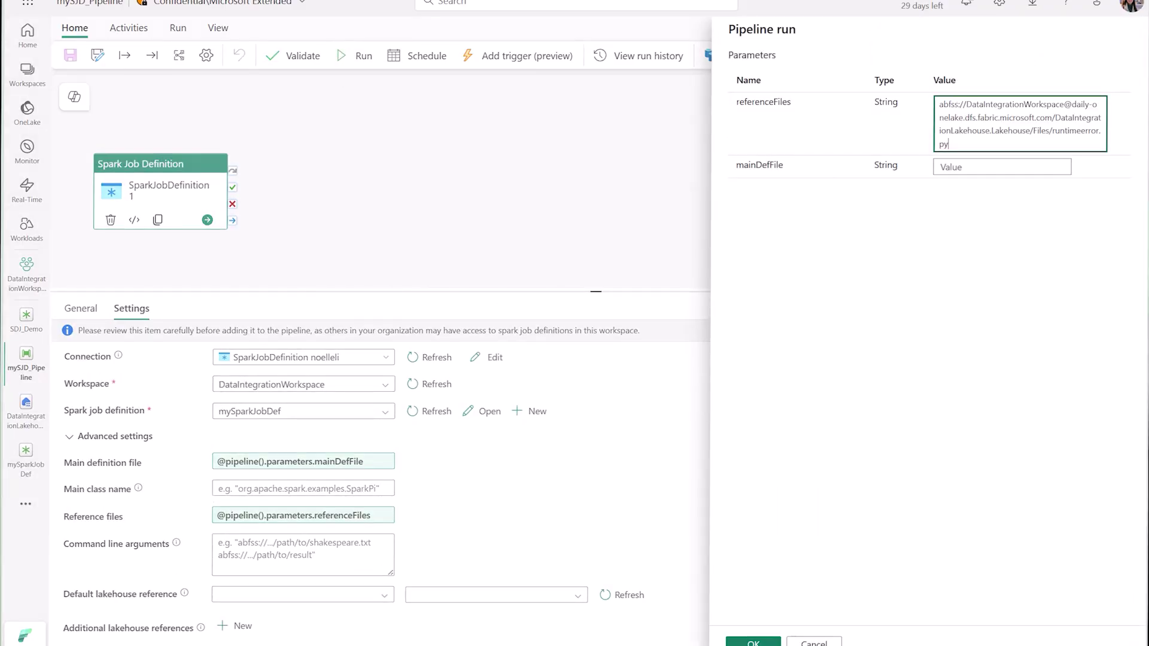
click(958, 128)
key(ctrl+v)
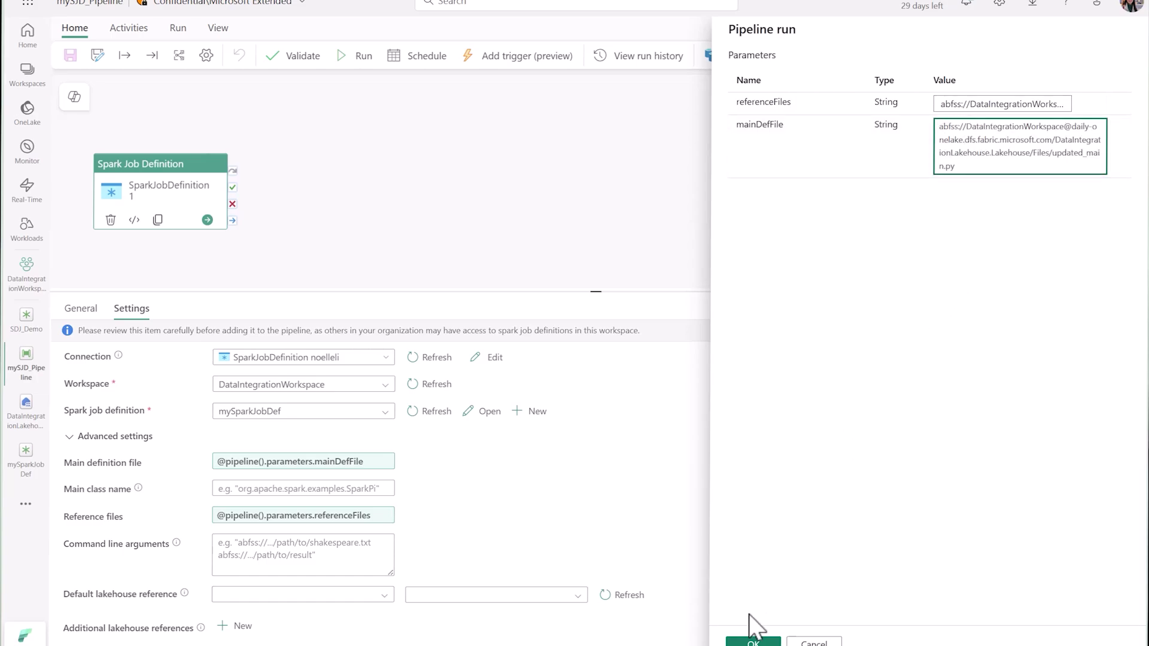
click(757, 641)
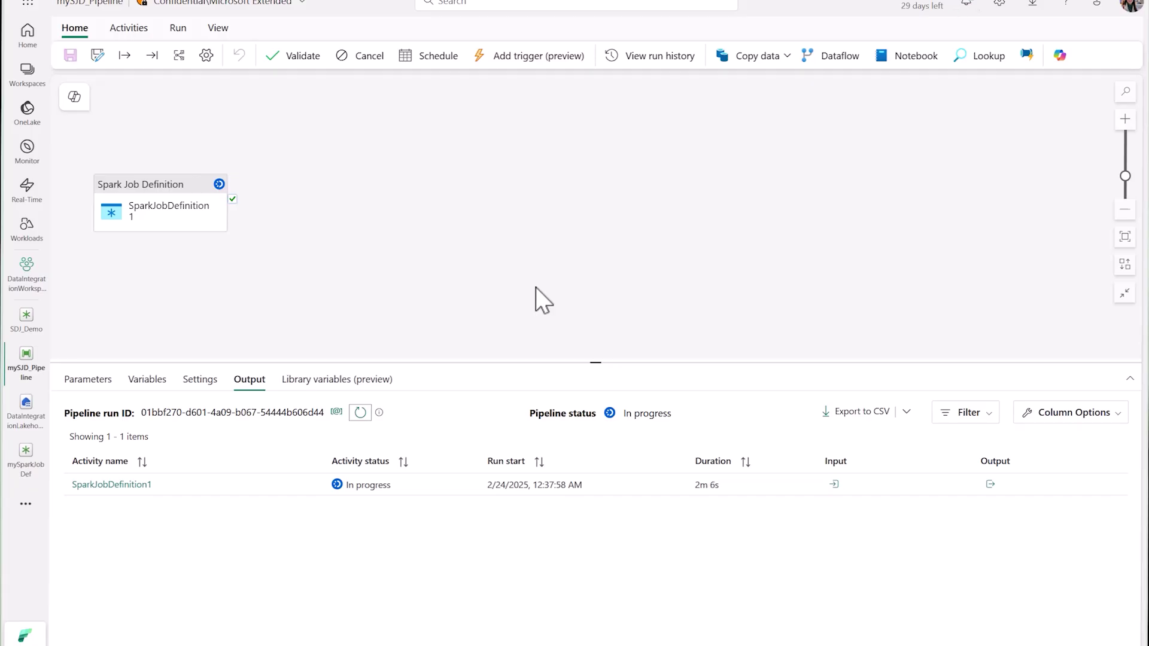
click(359, 412)
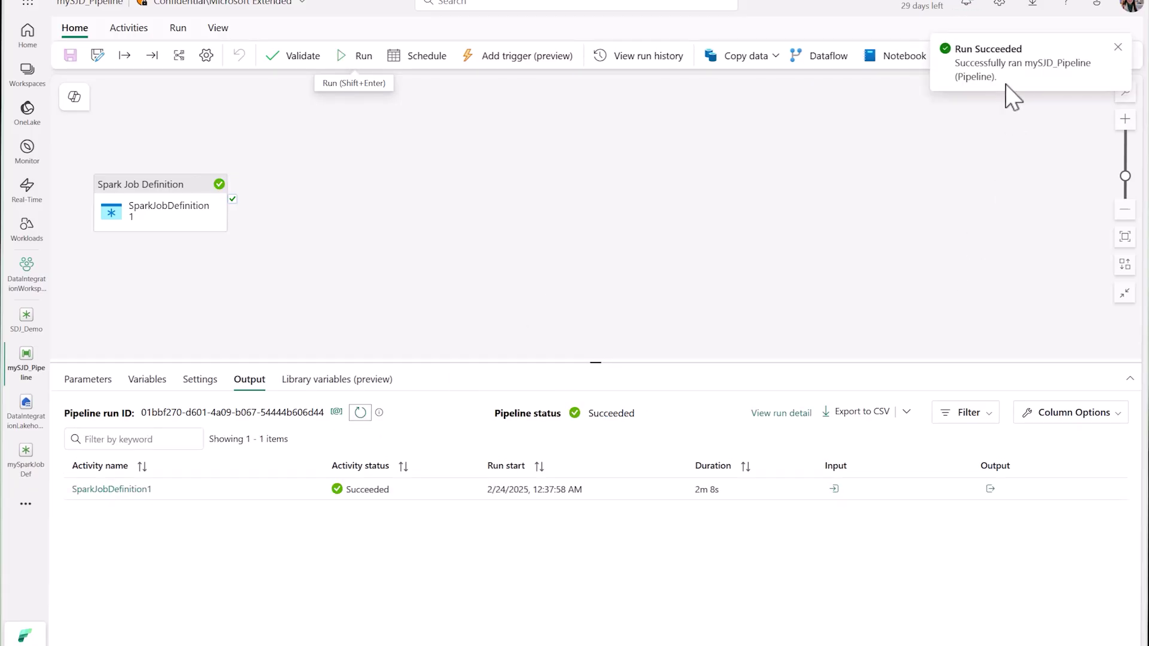
click(22, 470)
Refresh the mySparkJobDef runs, then open the latest run's snapshot to check updated_main.py and runtimeerror.py.
click(103, 415)
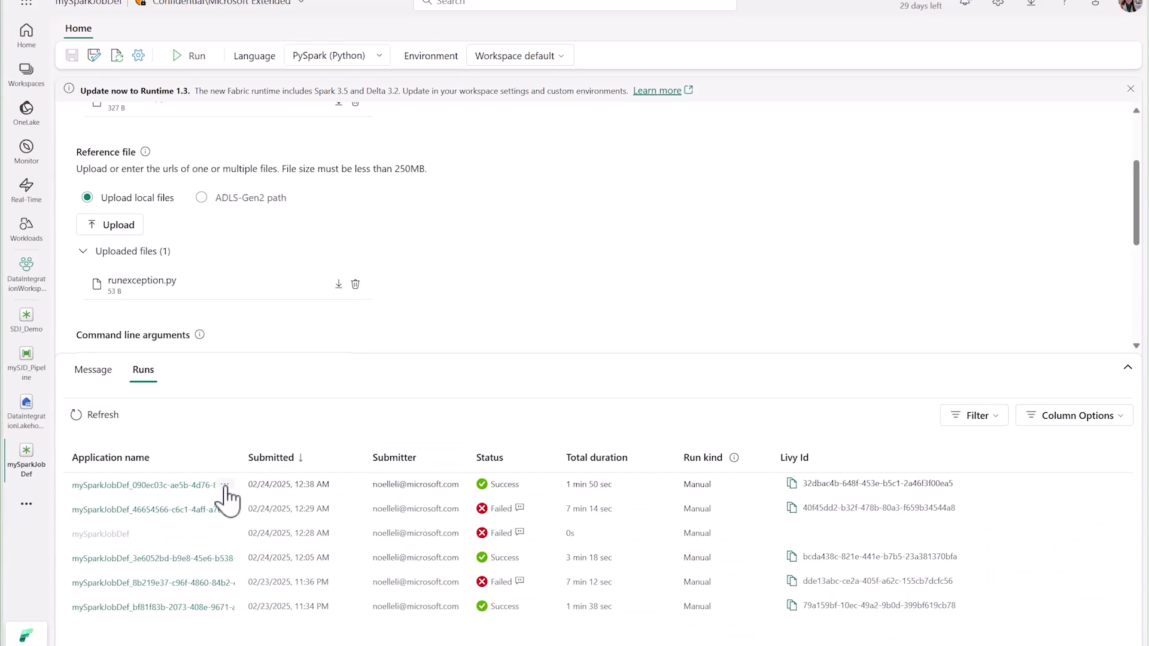
click(224, 484)
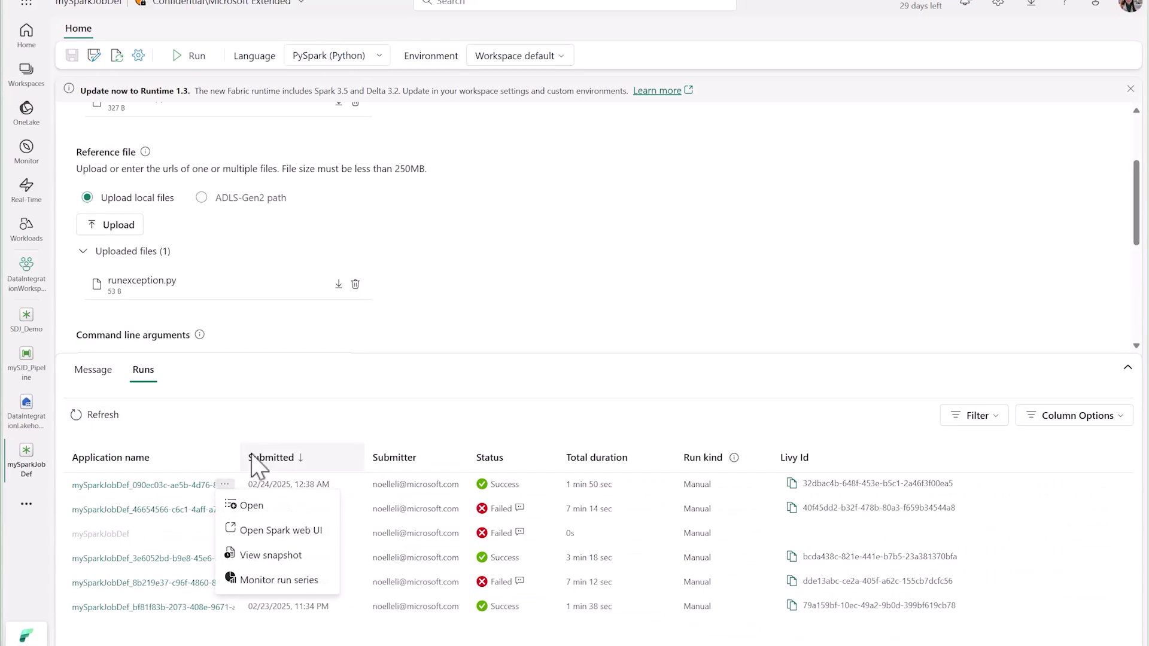
click(300, 554)
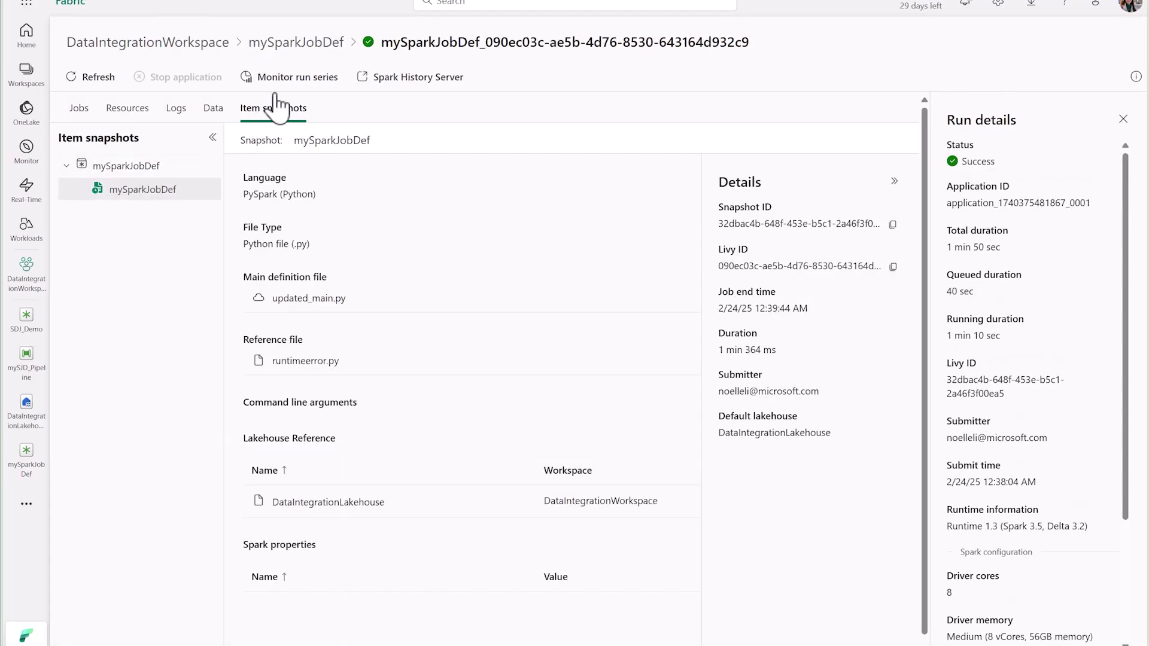
drag(416, 300, 272, 303)
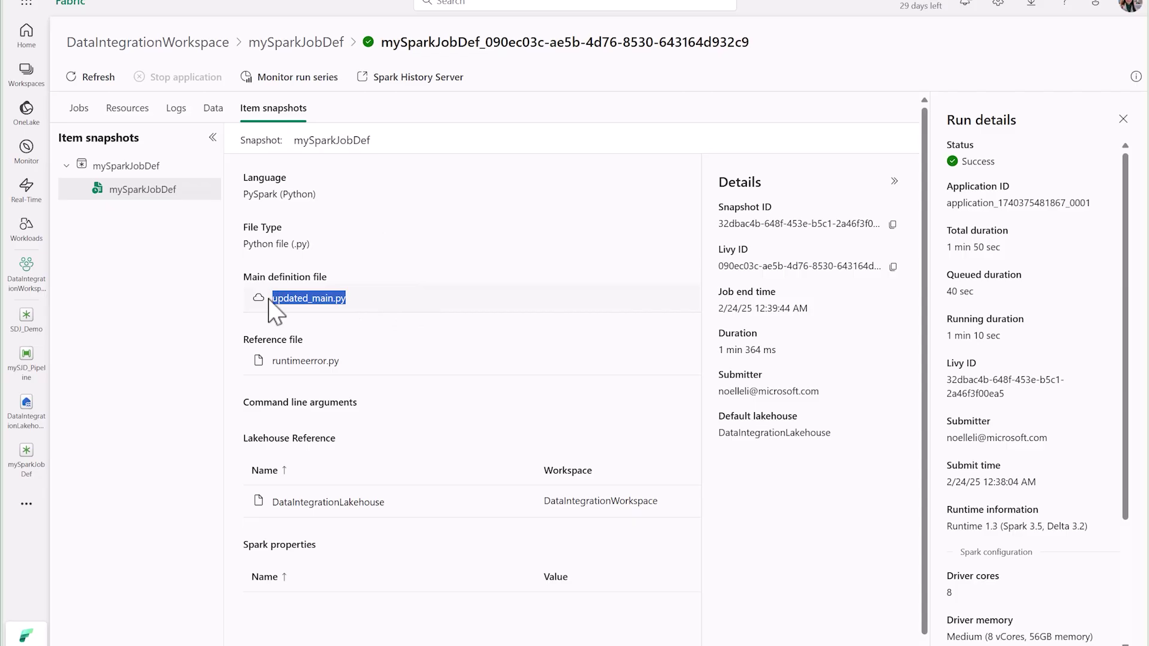
click(479, 317)
drag(371, 365, 265, 362)
click(466, 363)
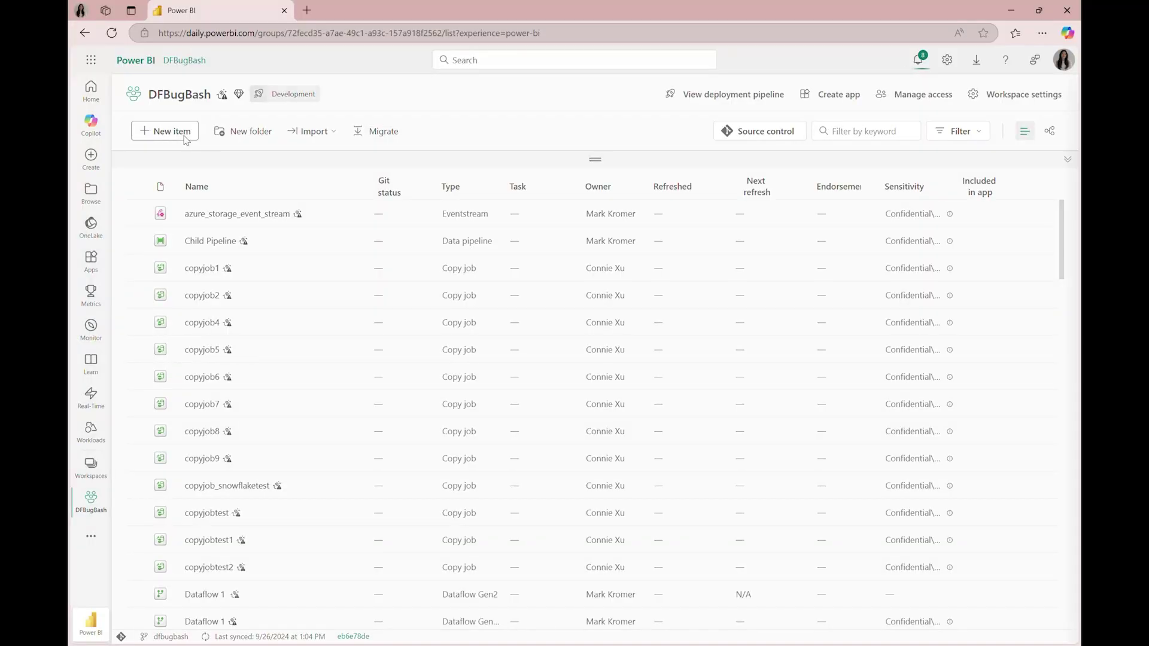
Create a User data functions item named User Data Function Test 1.
click(172, 131)
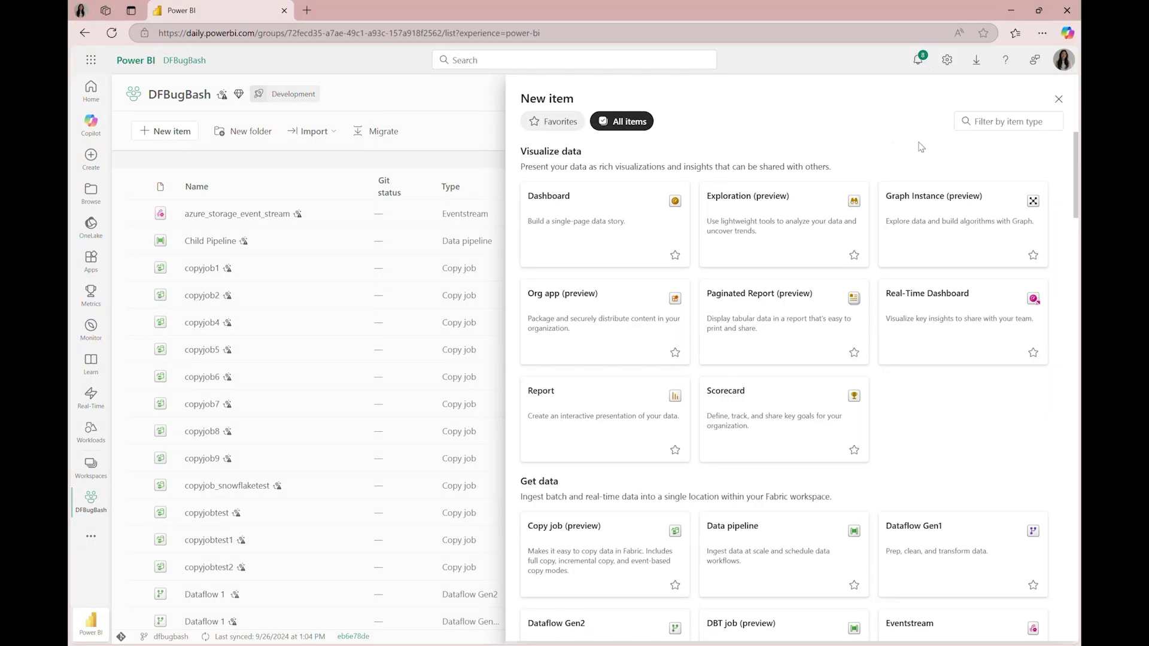
click(996, 122)
text(User)
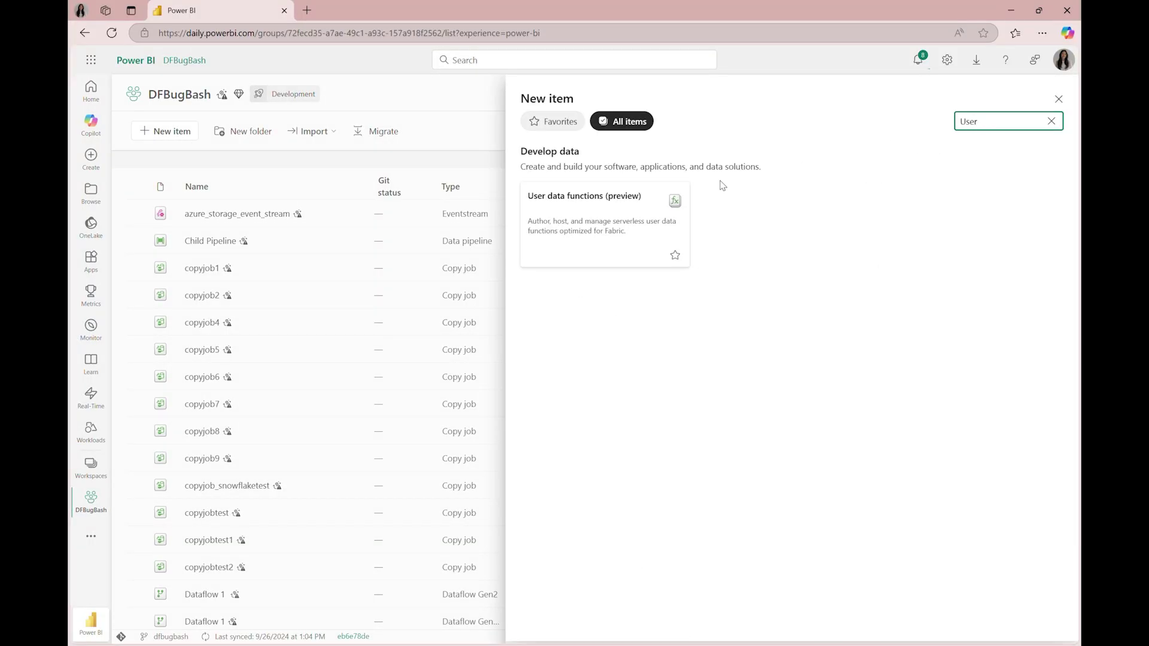
click(596, 230)
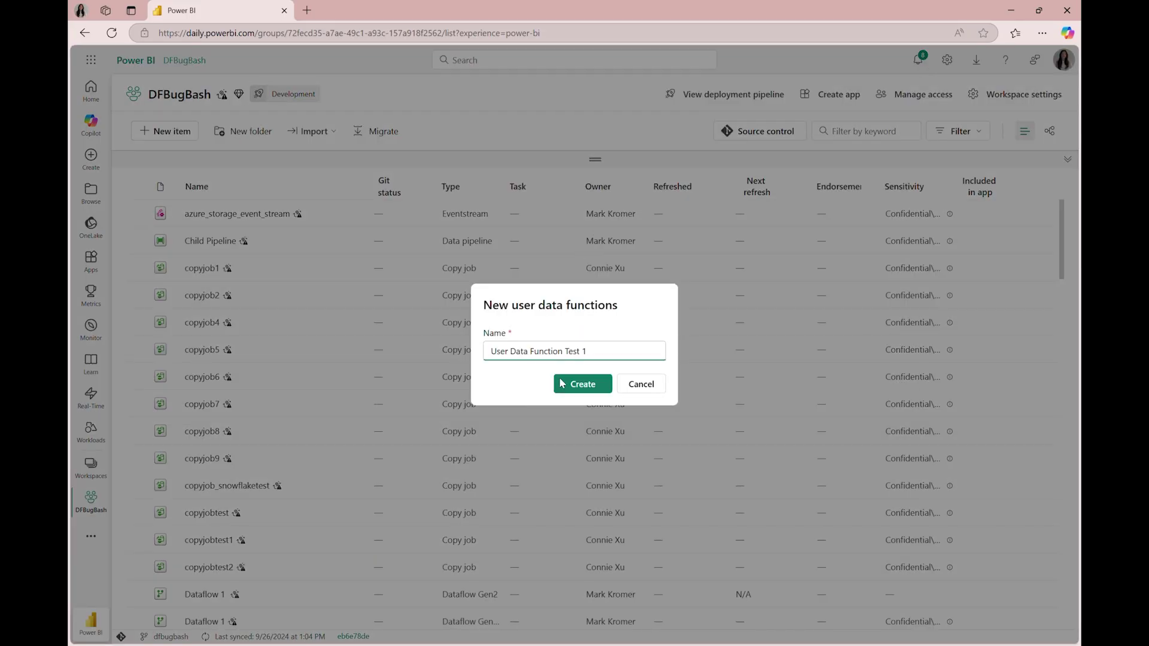
click(579, 383)
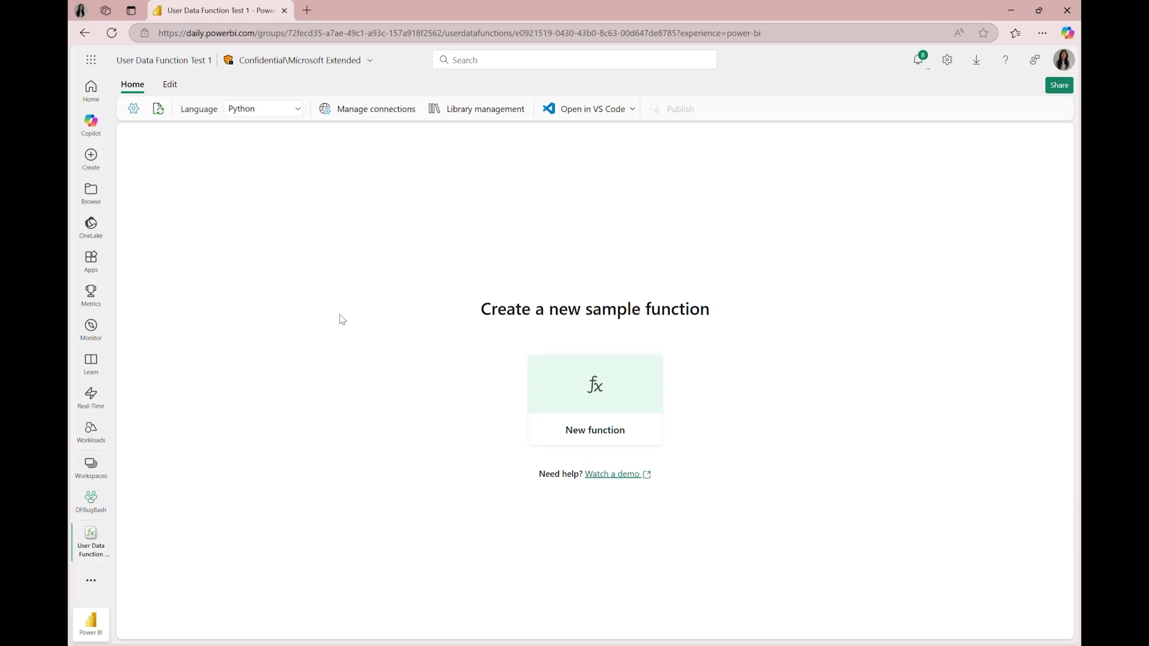
Generate the sample hello_fabric function, publish it, and return to the DFBugBash workspace.
click(626, 405)
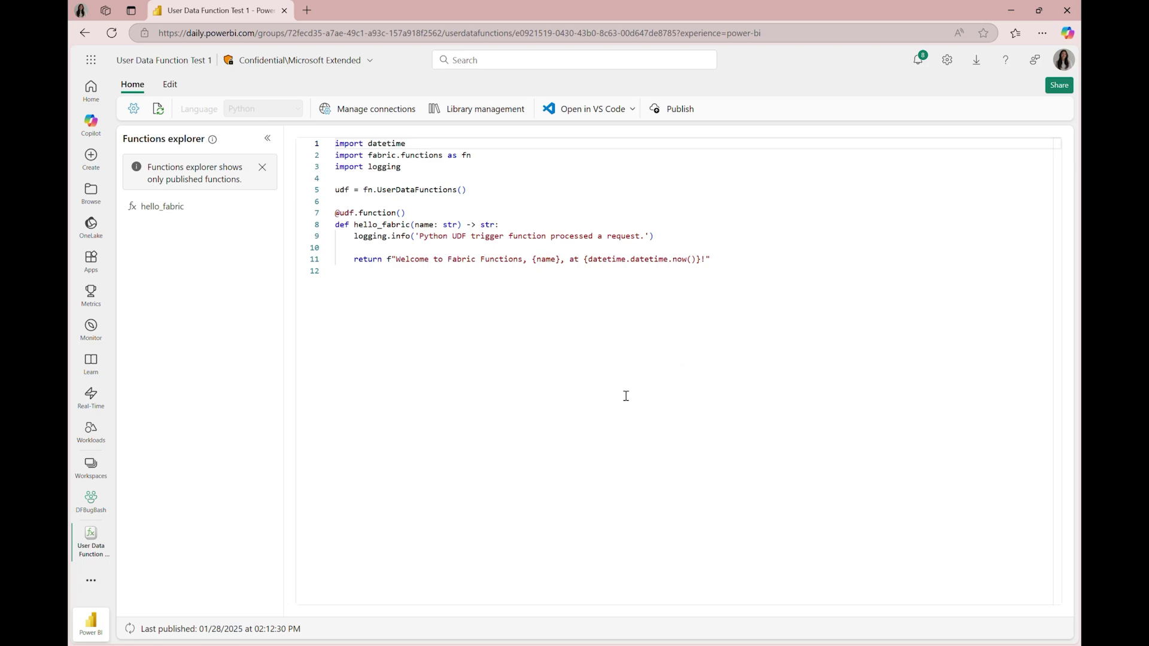
click(666, 111)
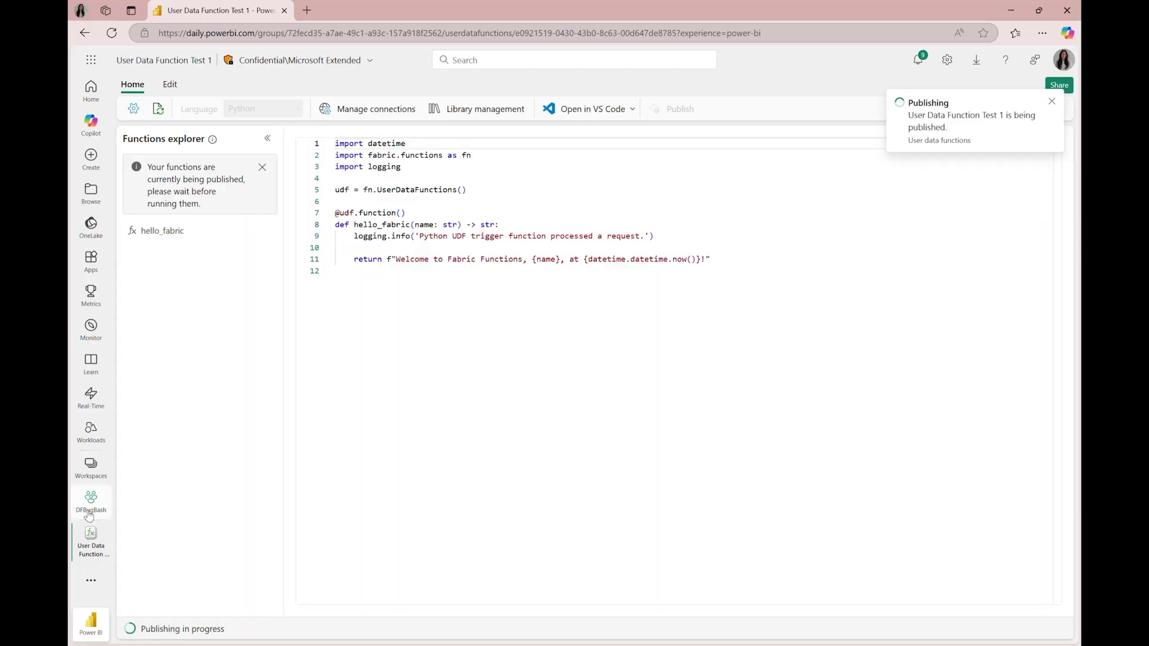
click(89, 514)
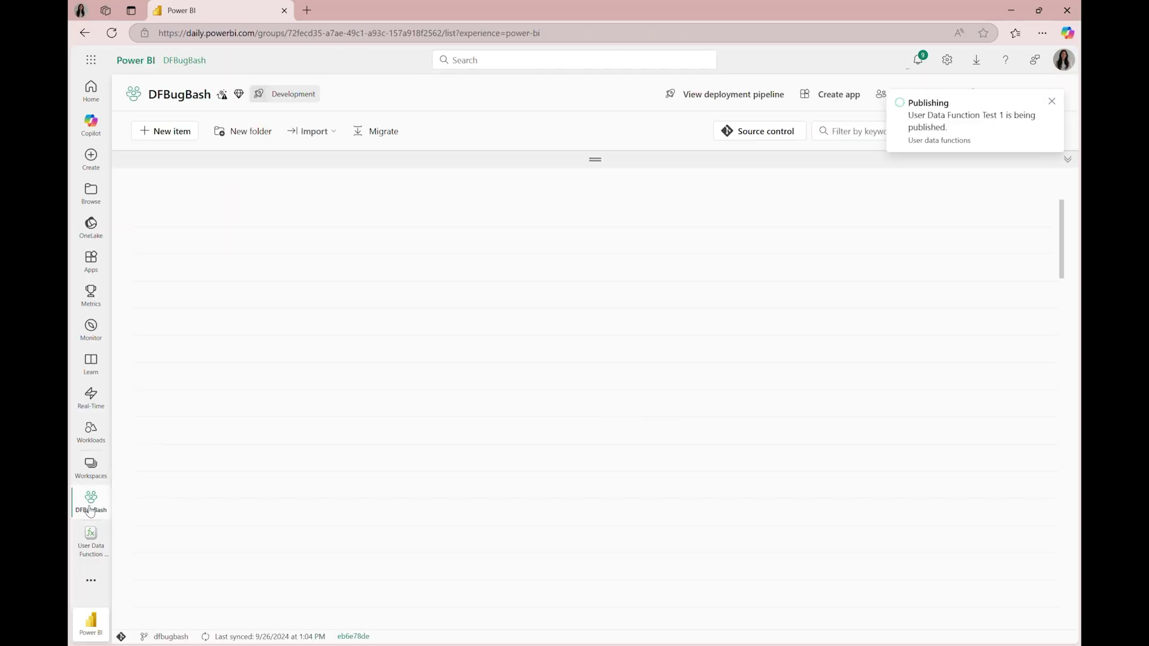
click(185, 135)
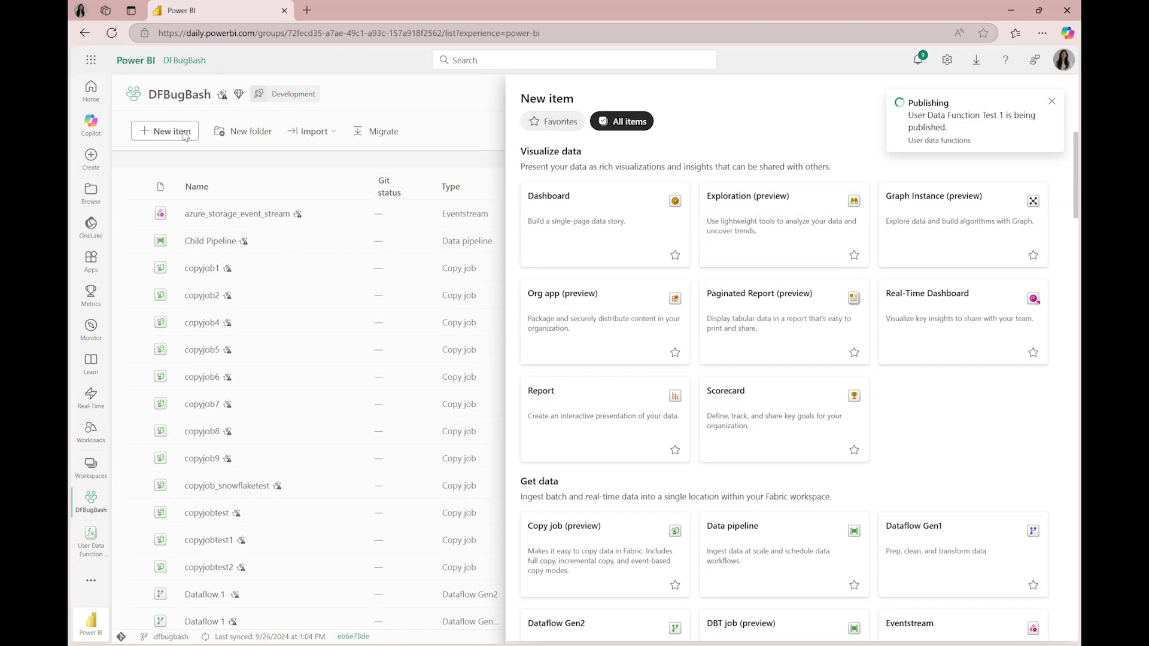
Add a Functions activity calling hello_fabric from User Data Function Test 1.
scroll(689, 419, down, 2)
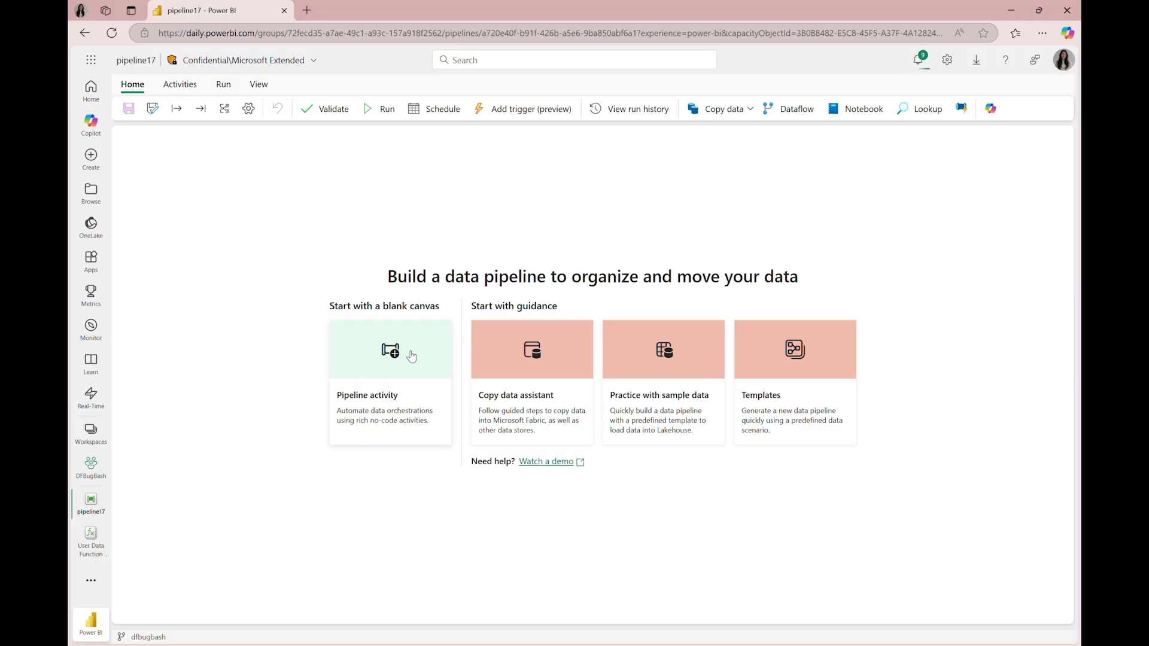
text(func)
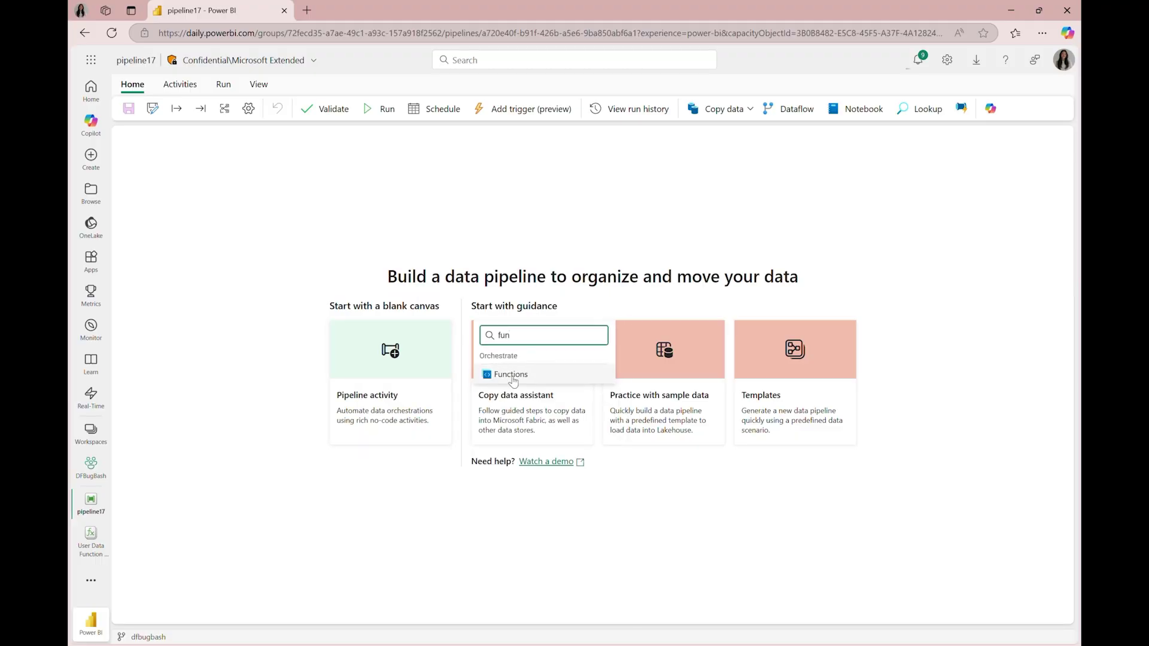
click(503, 374)
click(184, 386)
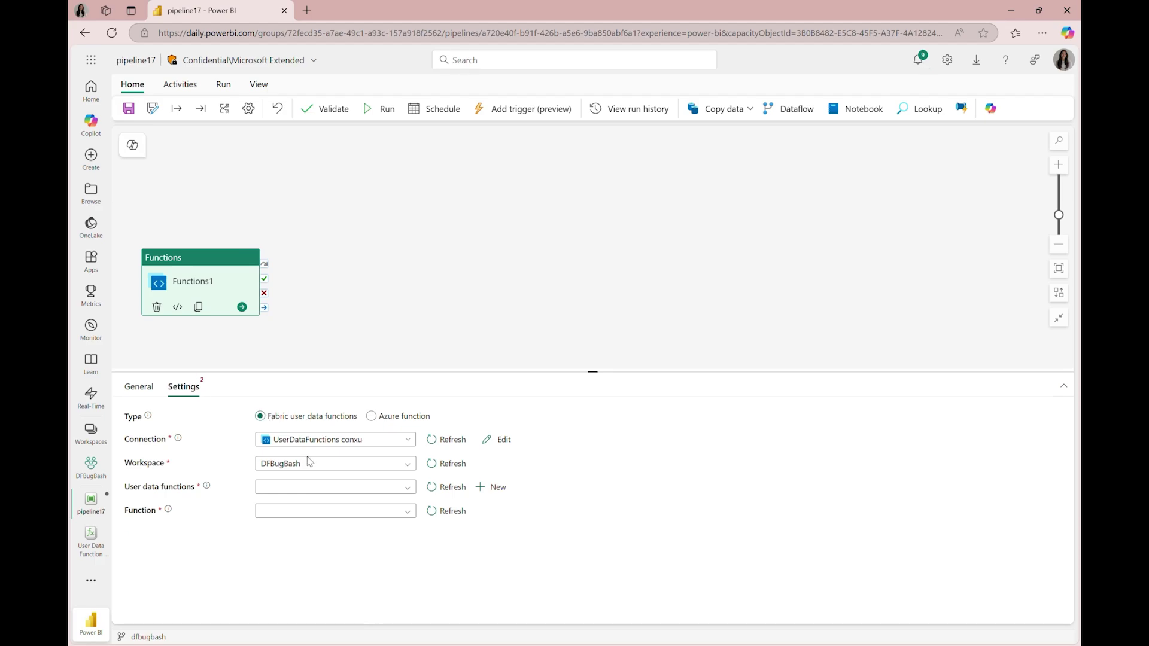
click(298, 488)
click(320, 522)
click(335, 511)
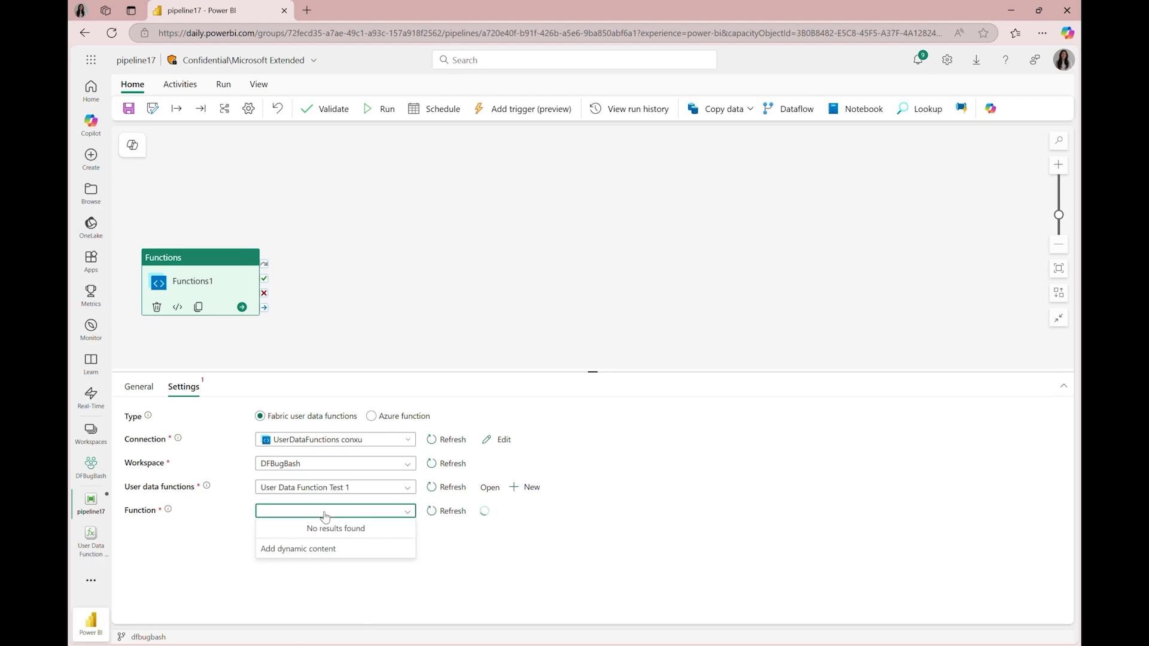
click(334, 529)
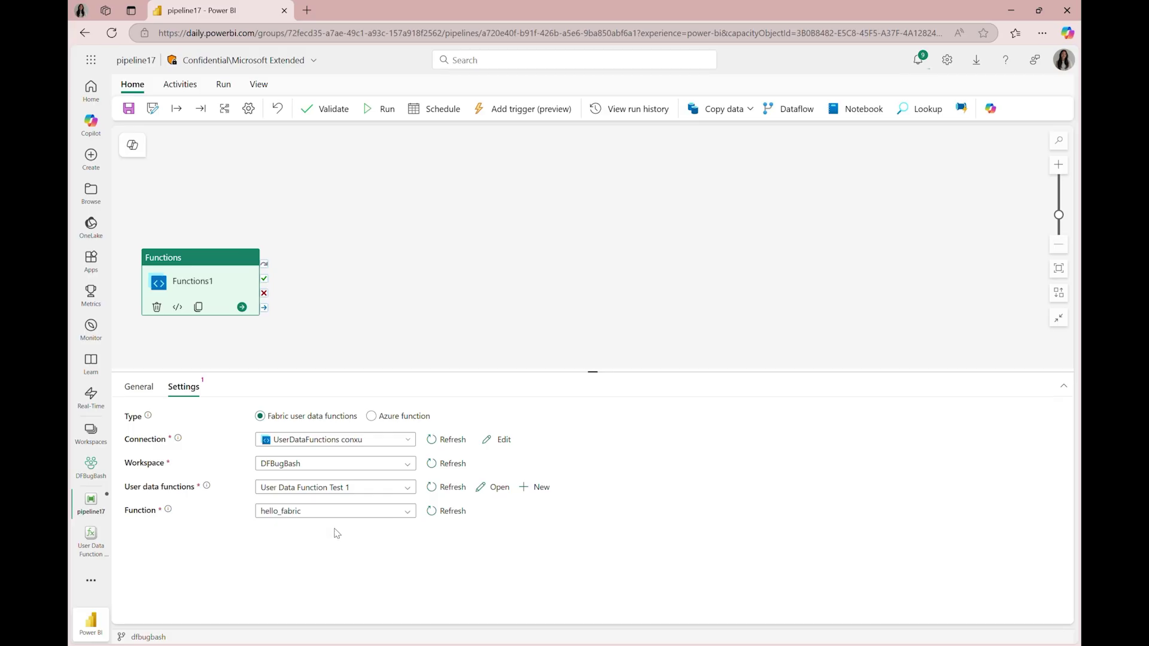
Fill in the hello_fabric name parameter, save pipeline17 and run it.
click(639, 577)
text(Con)
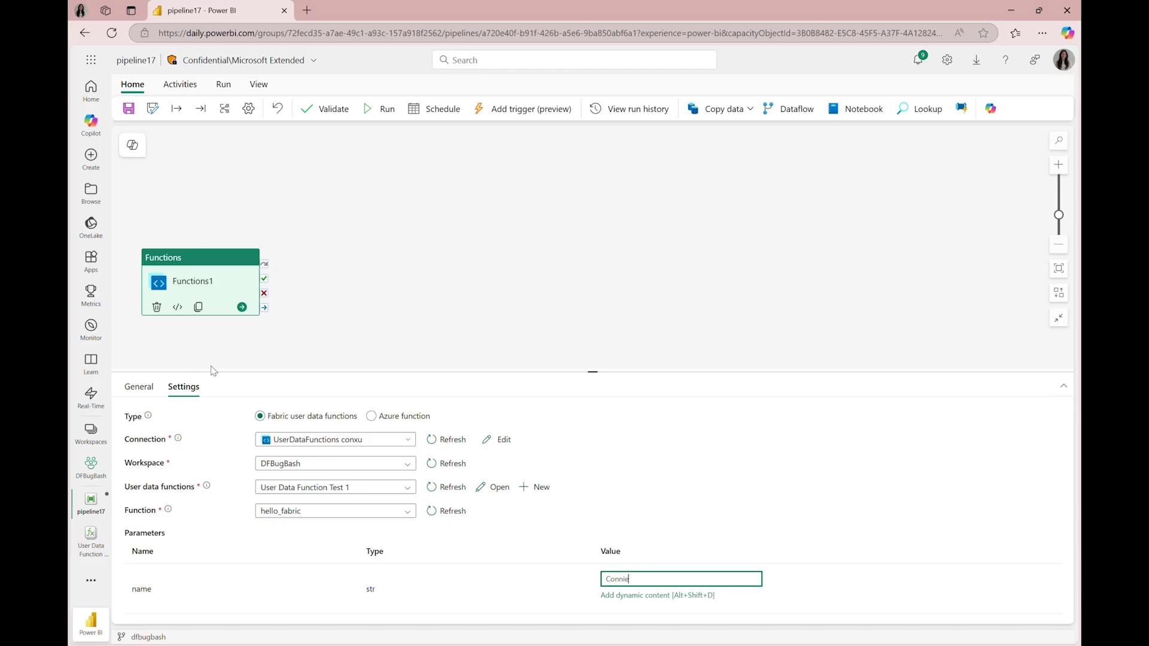
text(nie)
click(401, 386)
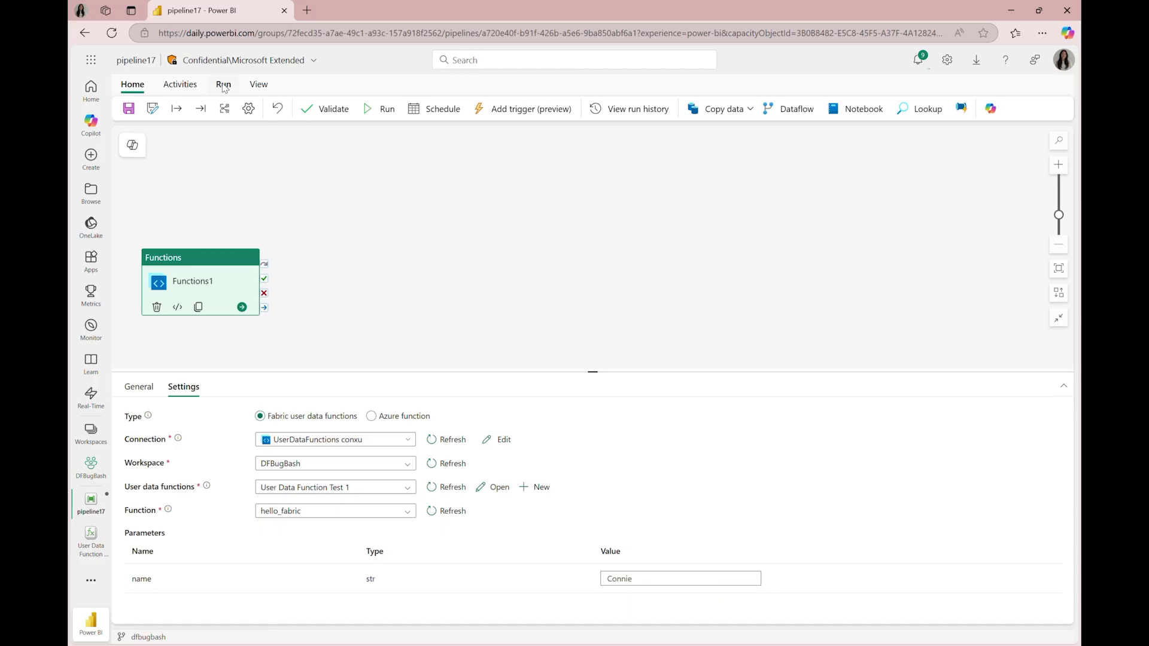
click(128, 108)
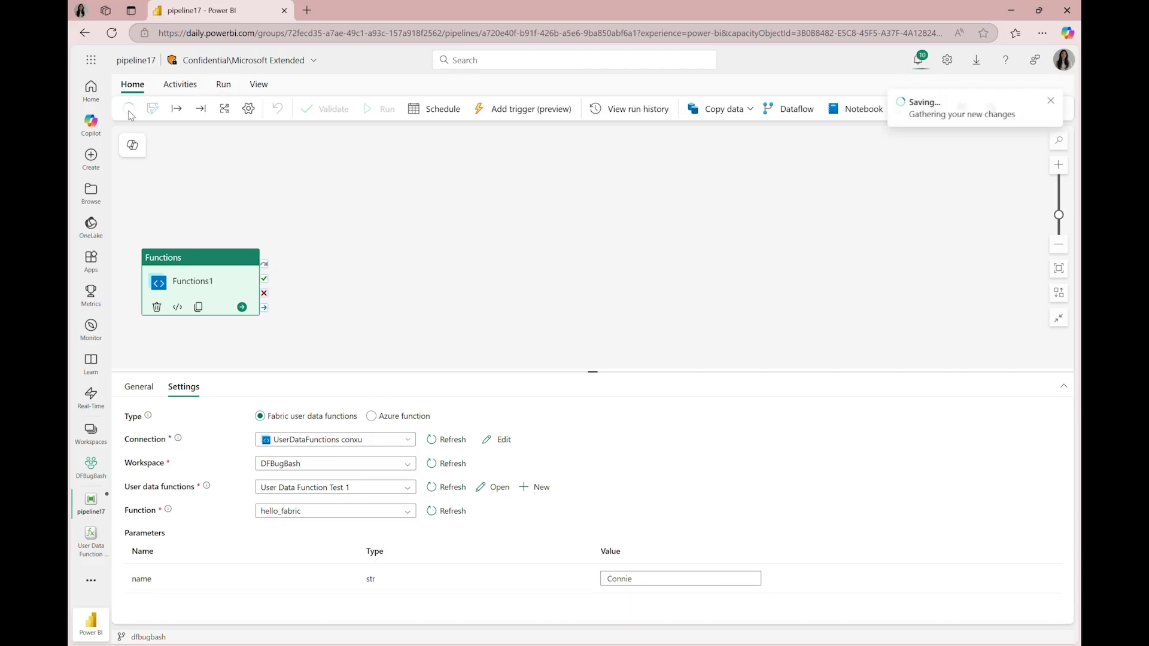
click(223, 85)
click(200, 109)
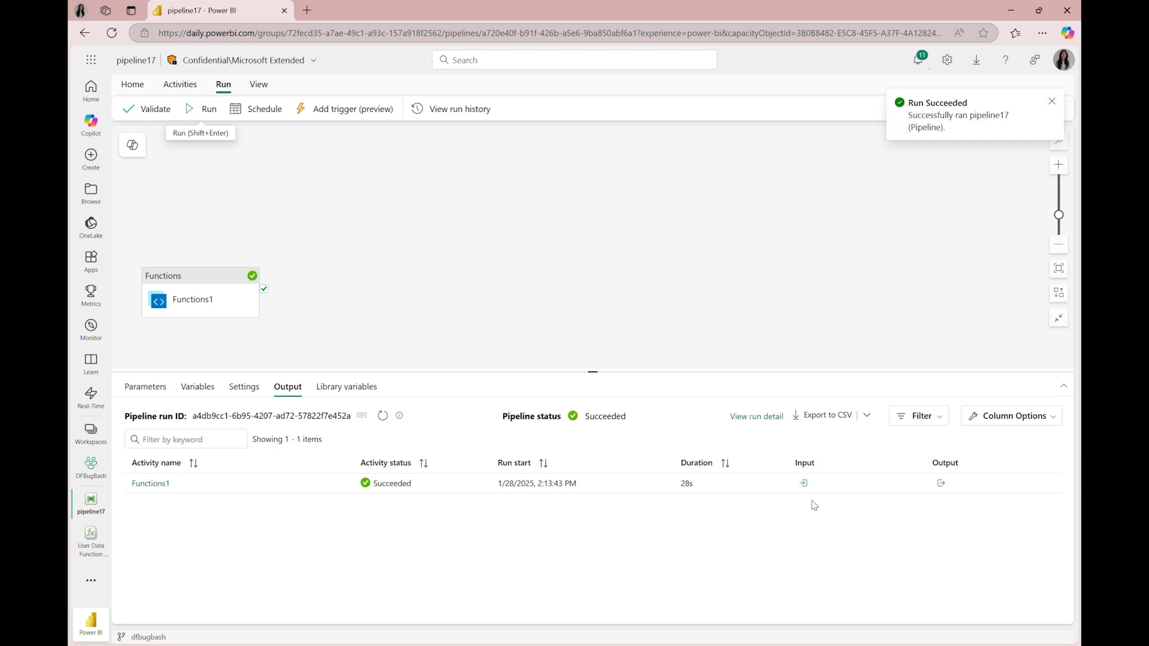
Check the Functions activity's input parameters and the returned greeting in its output JSON.
click(804, 484)
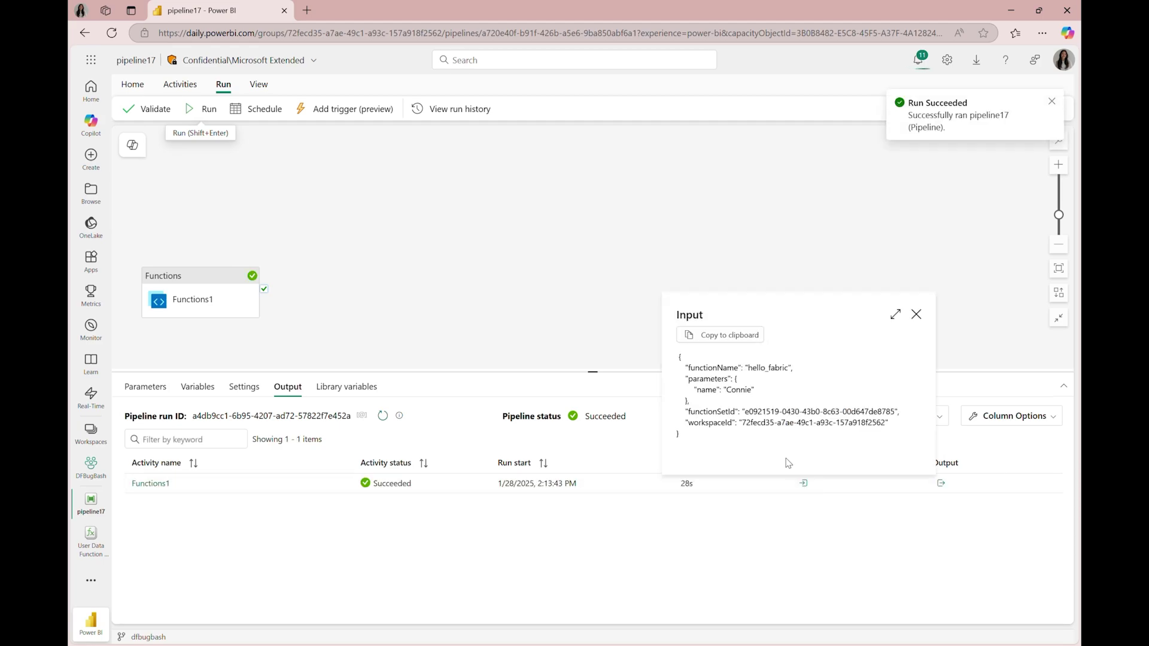
drag(731, 386, 694, 368)
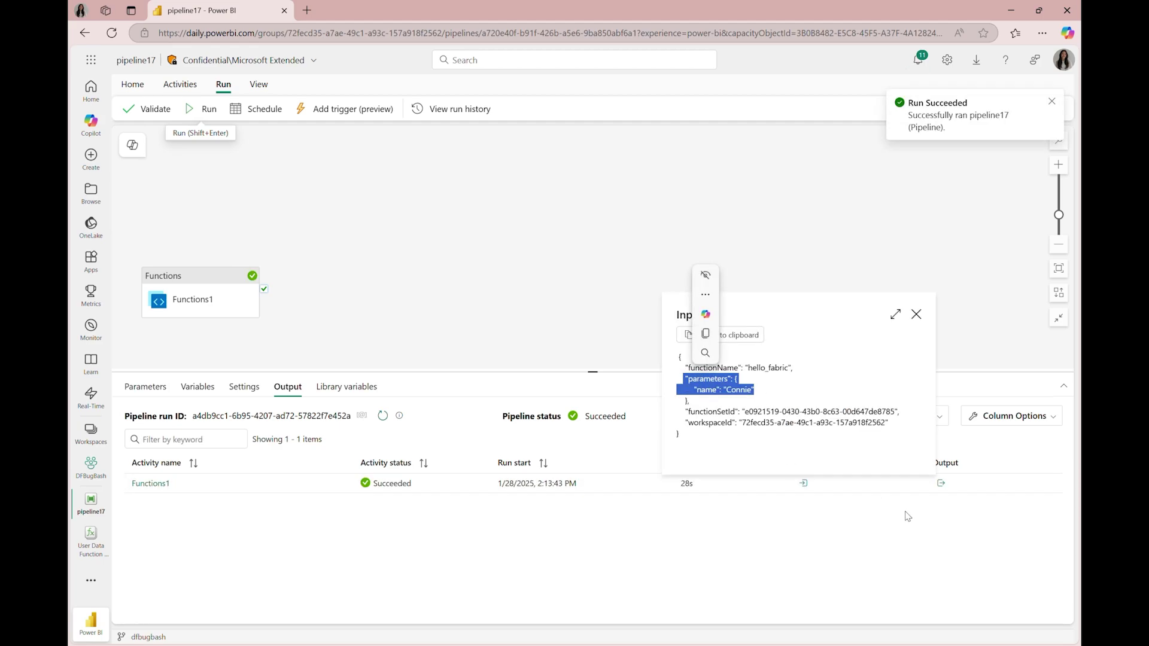
click(700, 389)
click(948, 486)
click(949, 486)
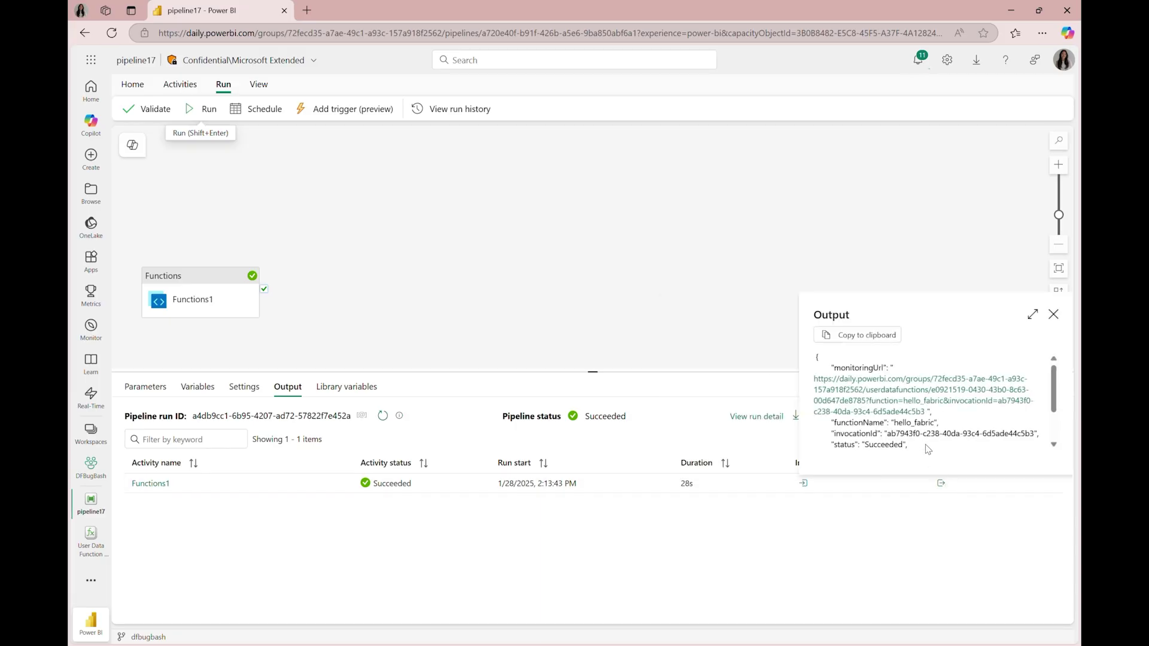
scroll(924, 448, down, 5)
triple_click(897, 418)
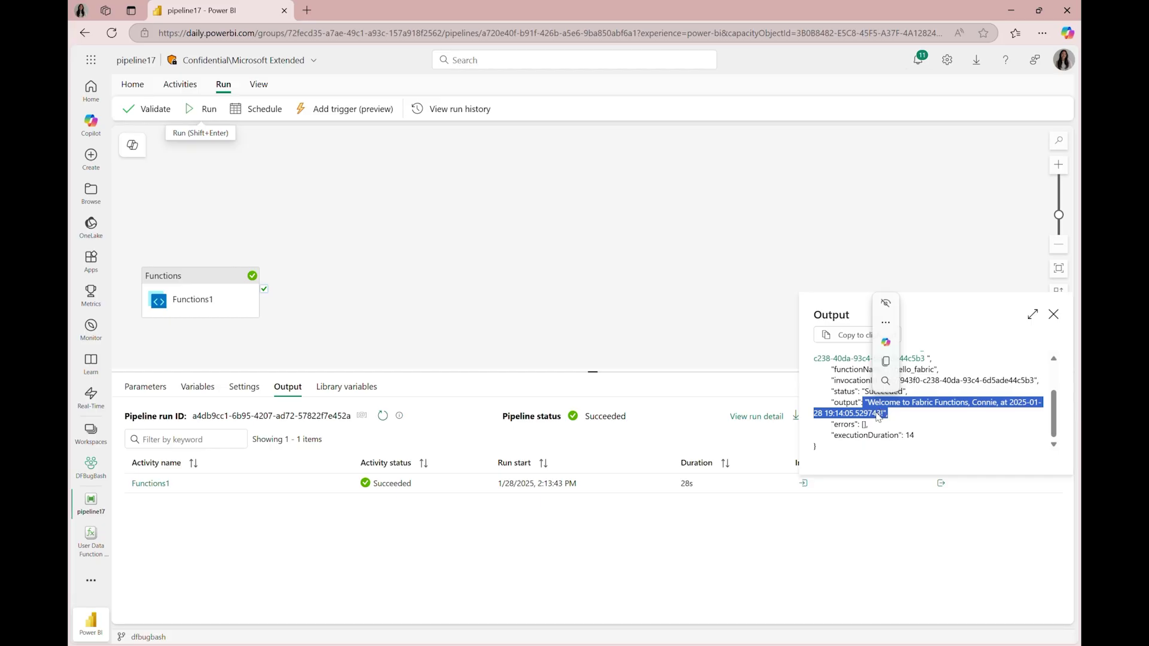
Compare the greeting with the name-and-timestamp line in User Data Function Test 1's code.
click(91, 540)
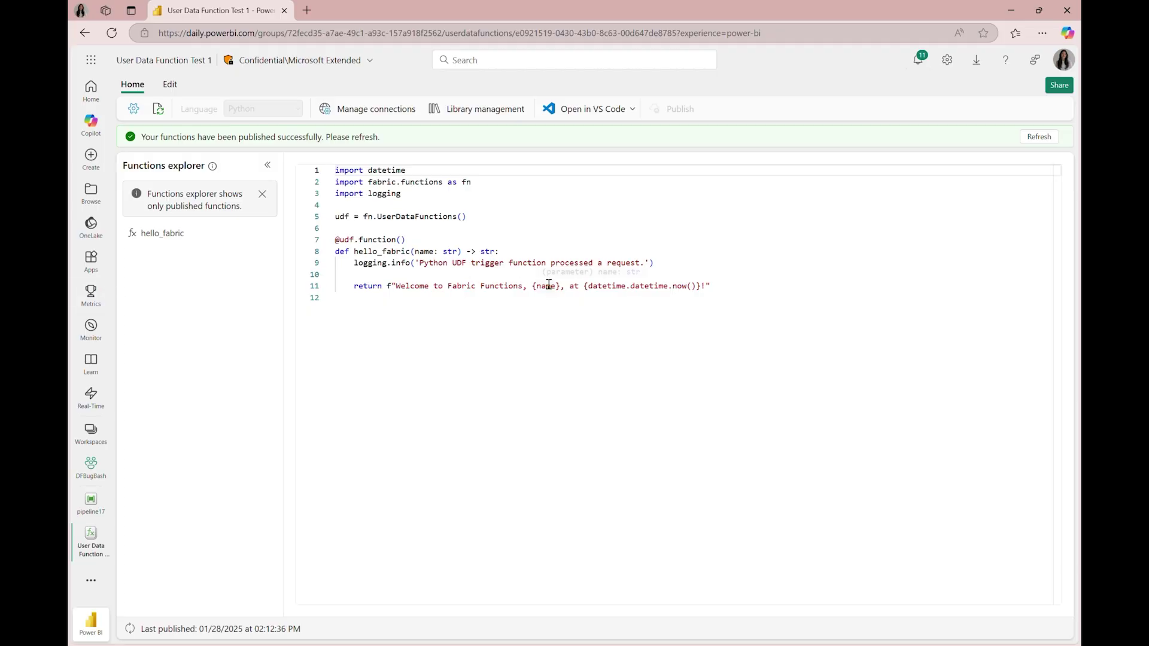
drag(546, 287, 672, 287)
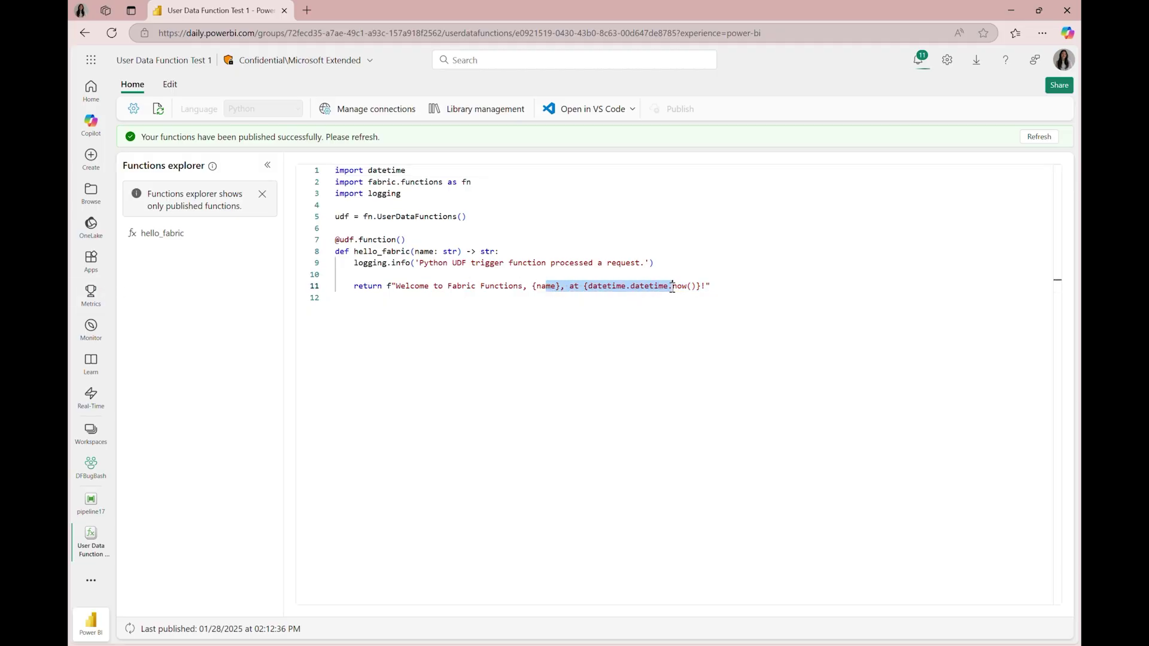
click(597, 263)
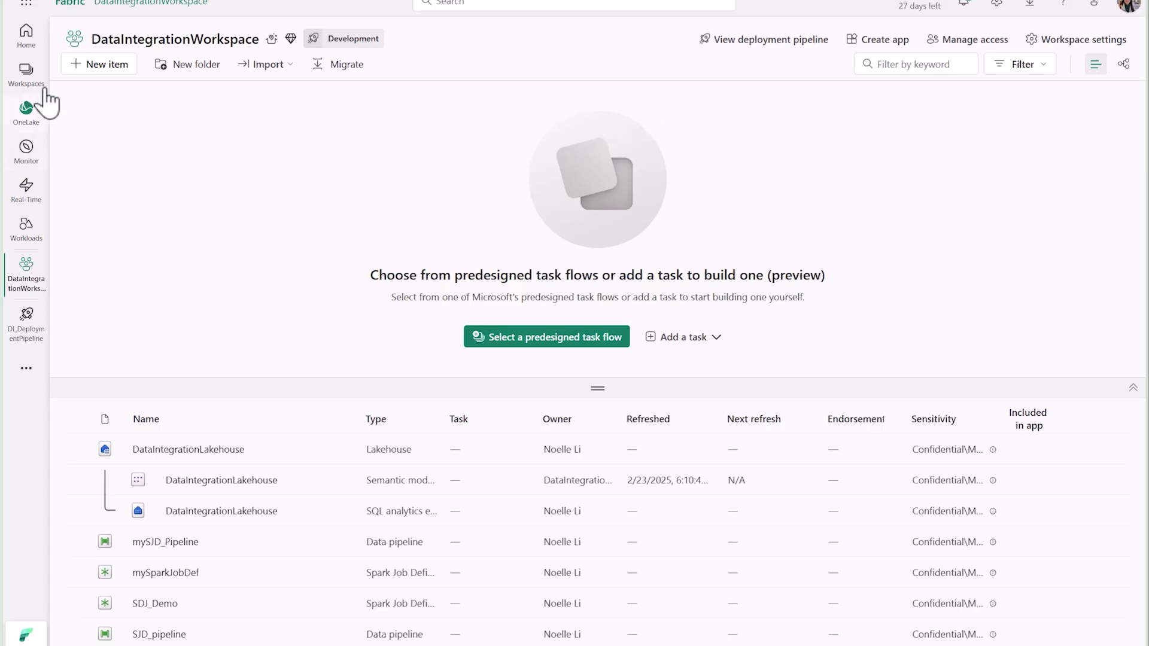
Start a new Variable library item, upgrading the workspace to a free Fabric trial.
click(91, 66)
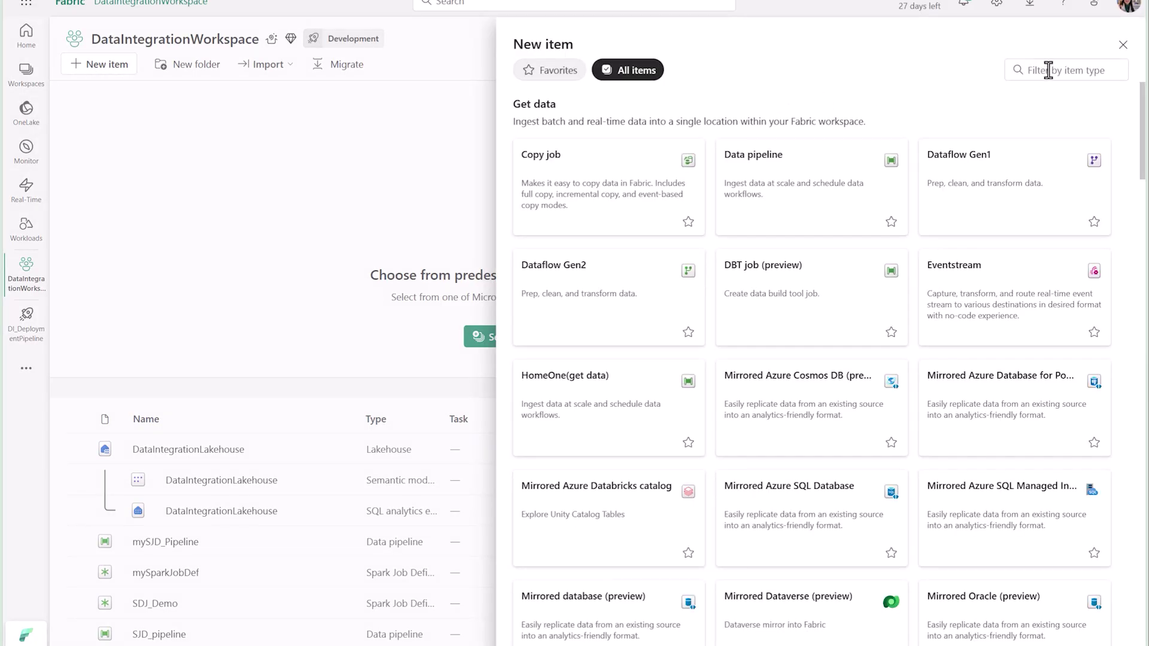
click(1048, 70)
text(Vari)
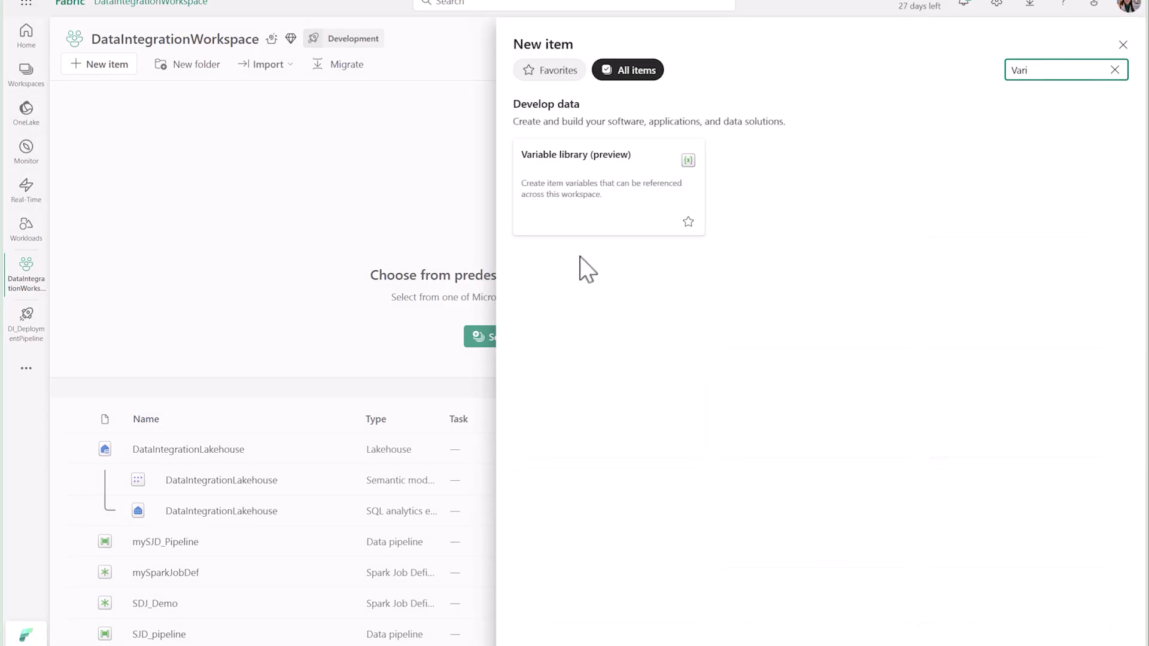
click(627, 213)
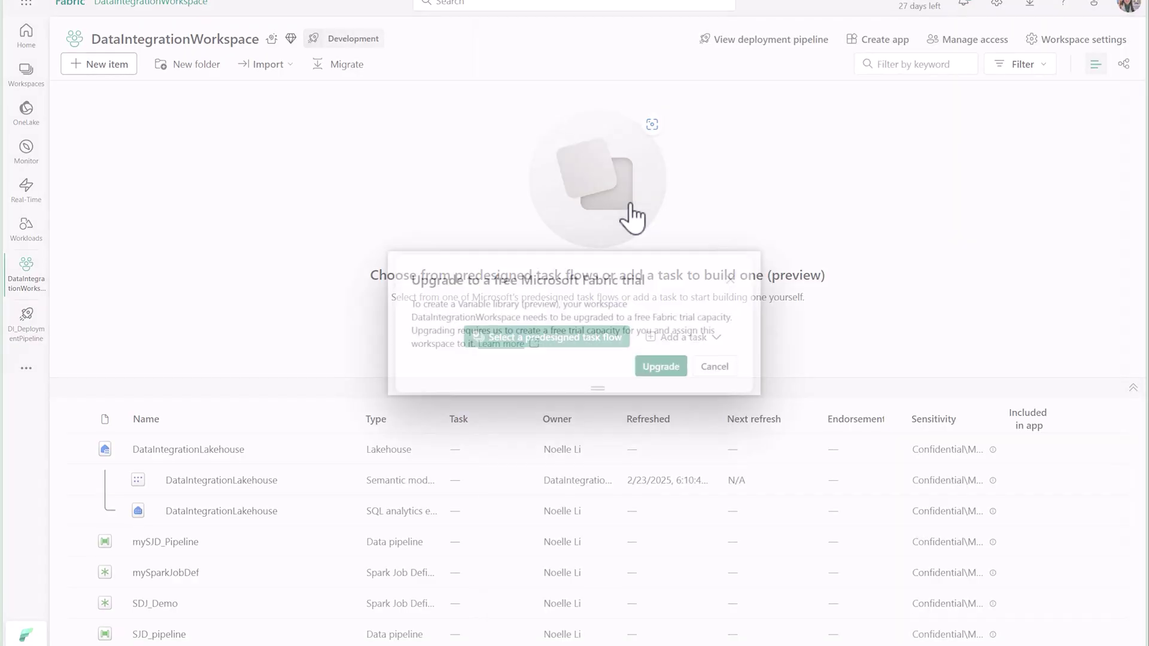
click(686, 377)
click(728, 388)
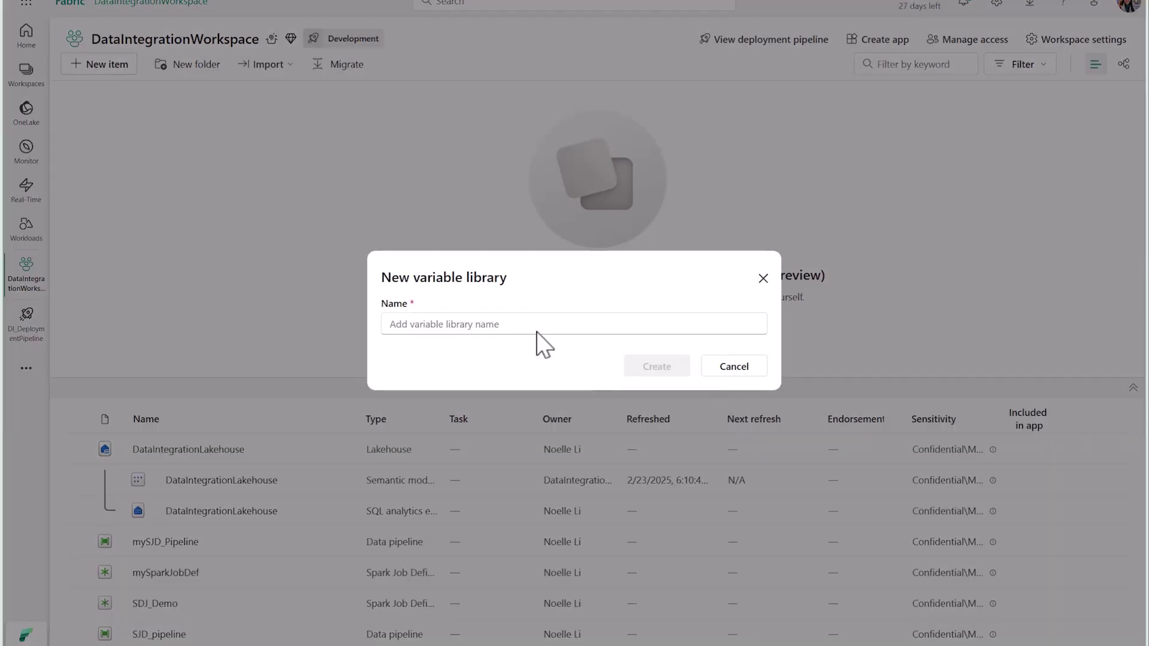
Name the variable library myVariableLibrary and create it.
click(457, 323)
text(myVariableLibrary)
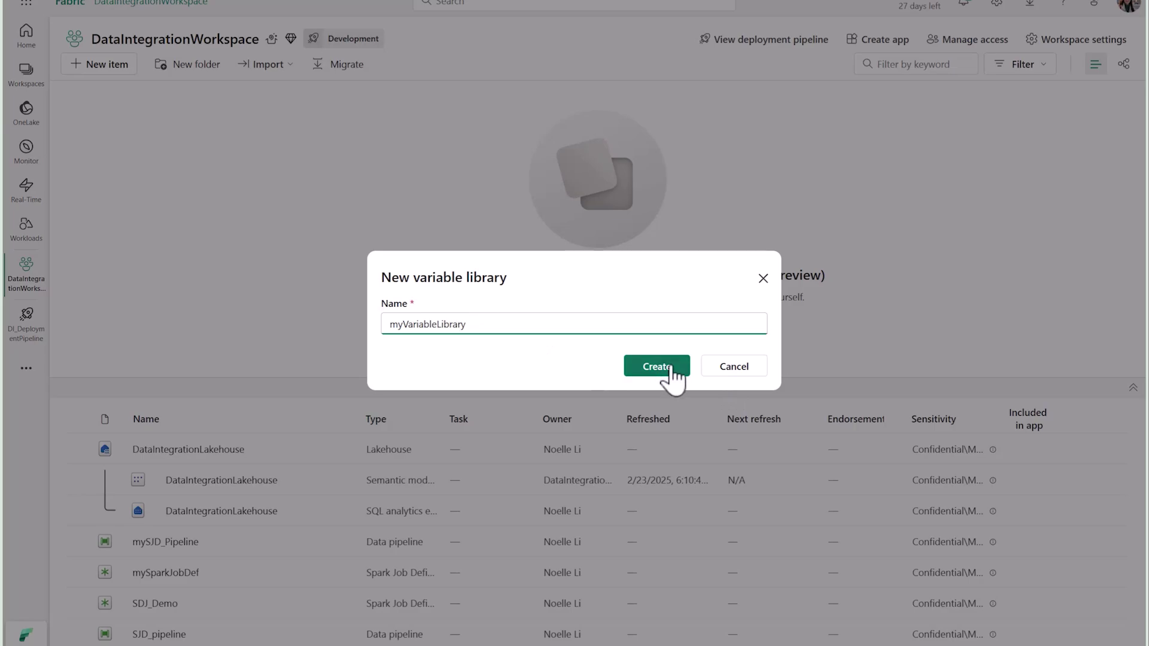
click(662, 367)
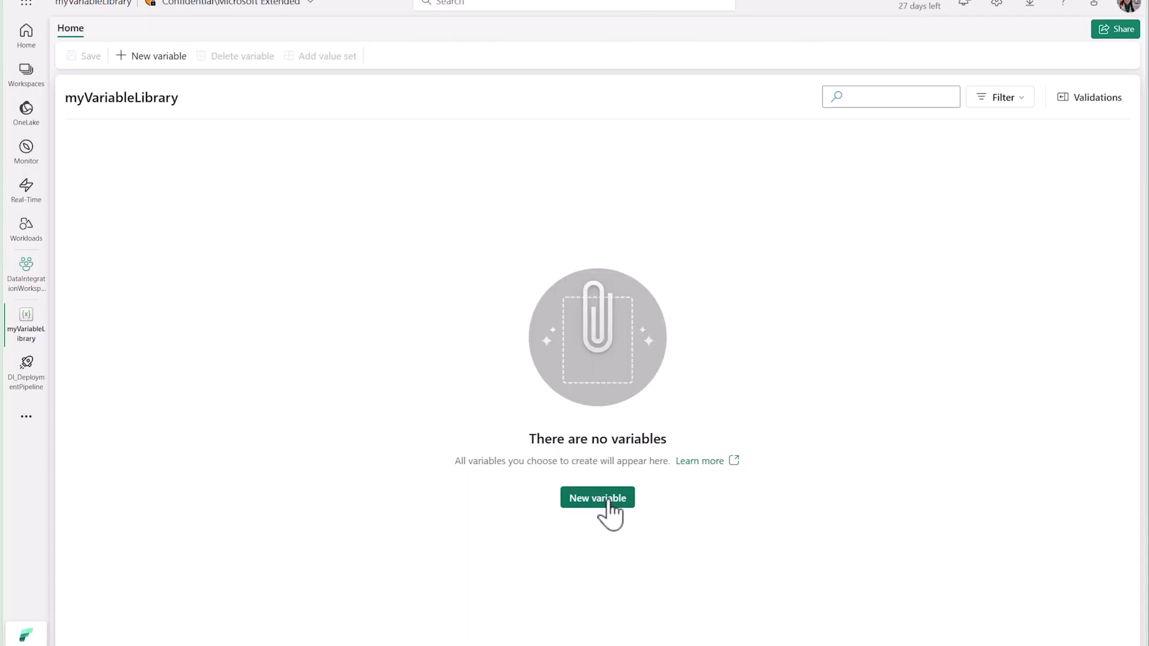
click(609, 514)
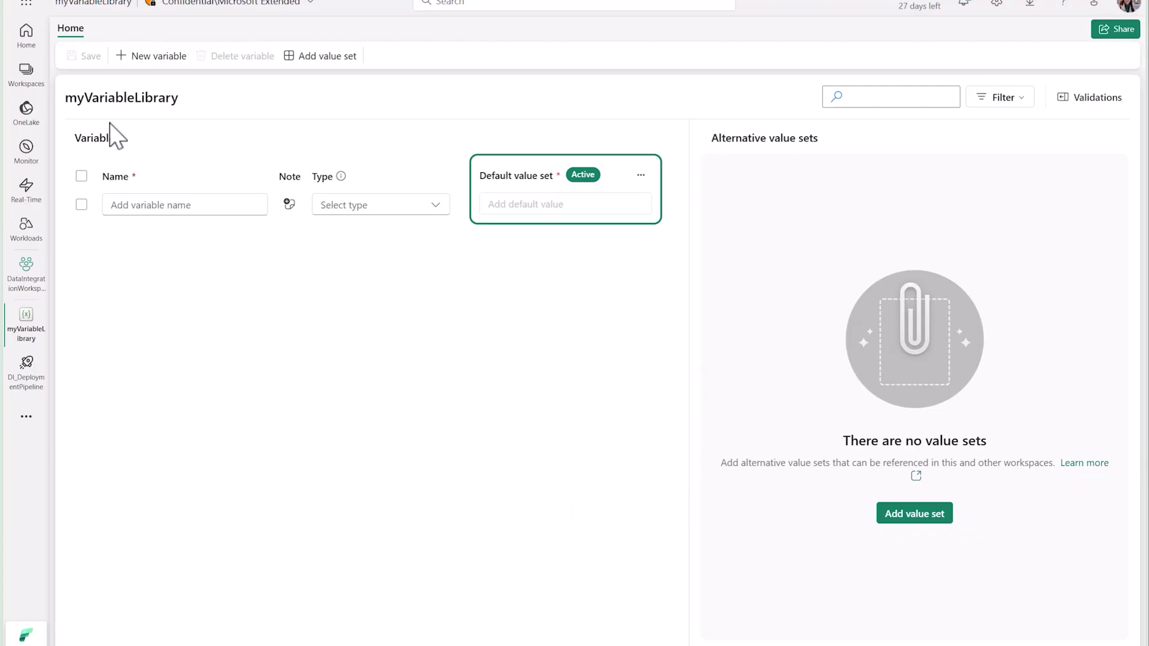
Define myLakehouse as a String with note 'Lakehouse artifact ID' and the lakehouse ID as default.
text(myLakehouse)
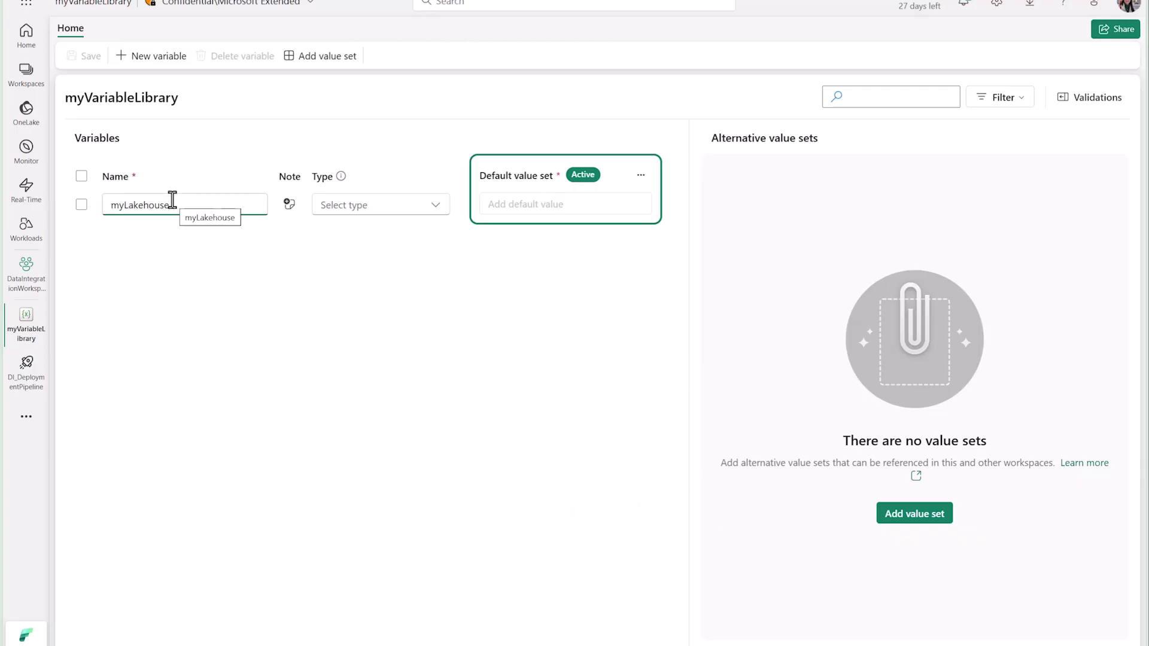
click(368, 205)
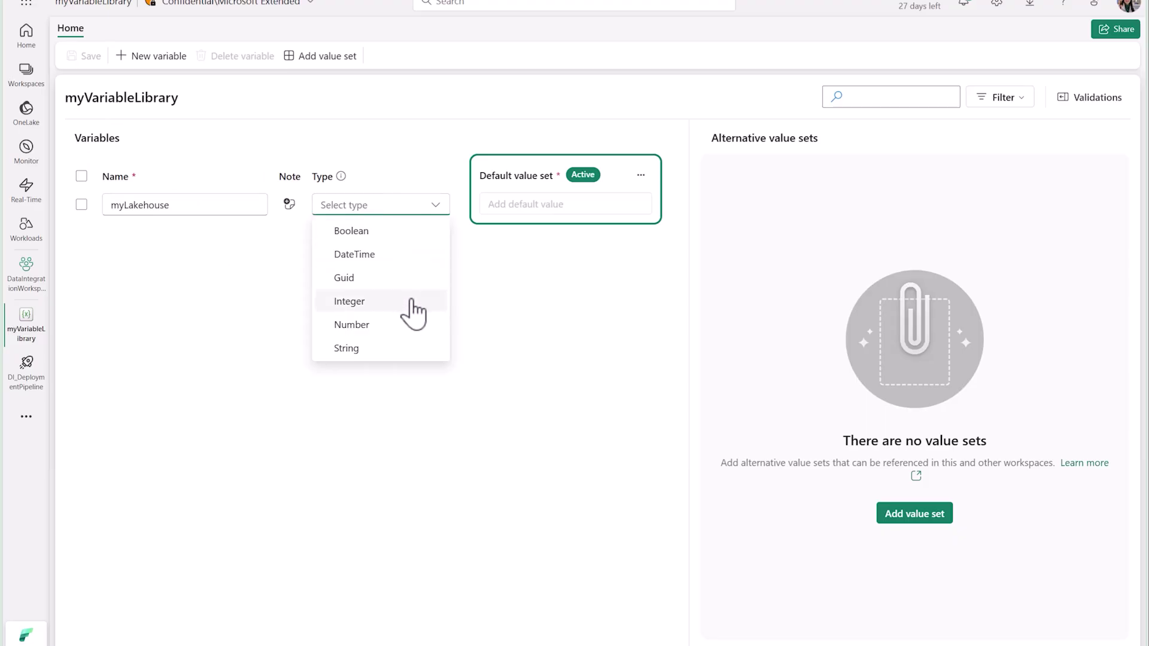
click(420, 347)
click(289, 204)
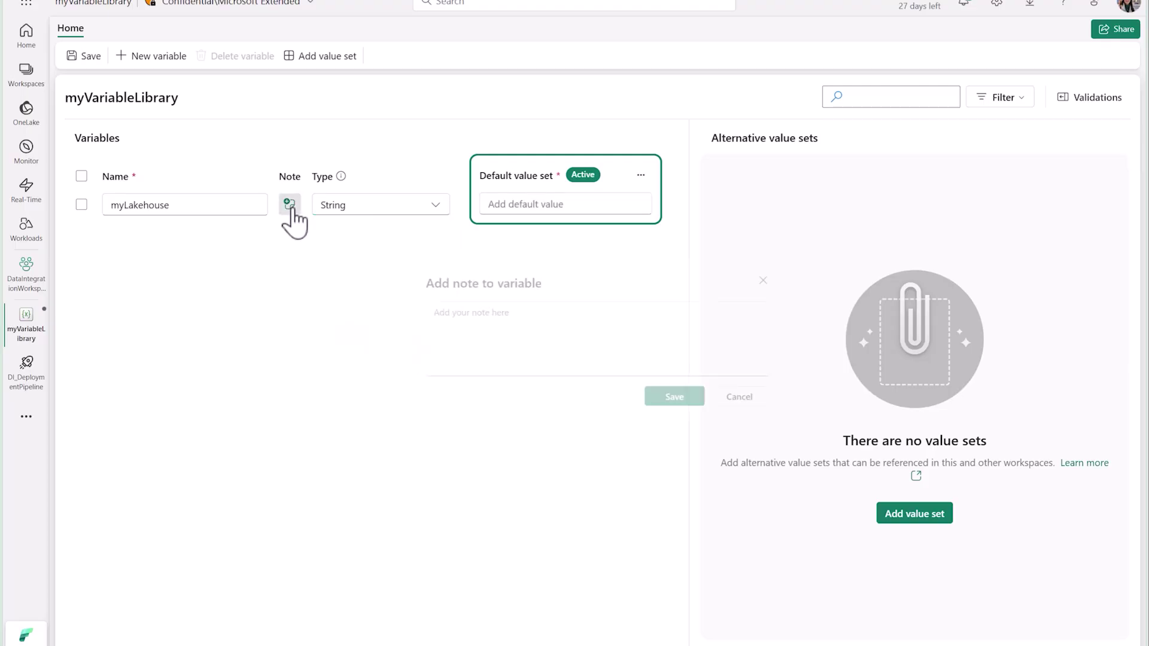
click(500, 305)
text(Lakehouse artifact ID)
click(683, 403)
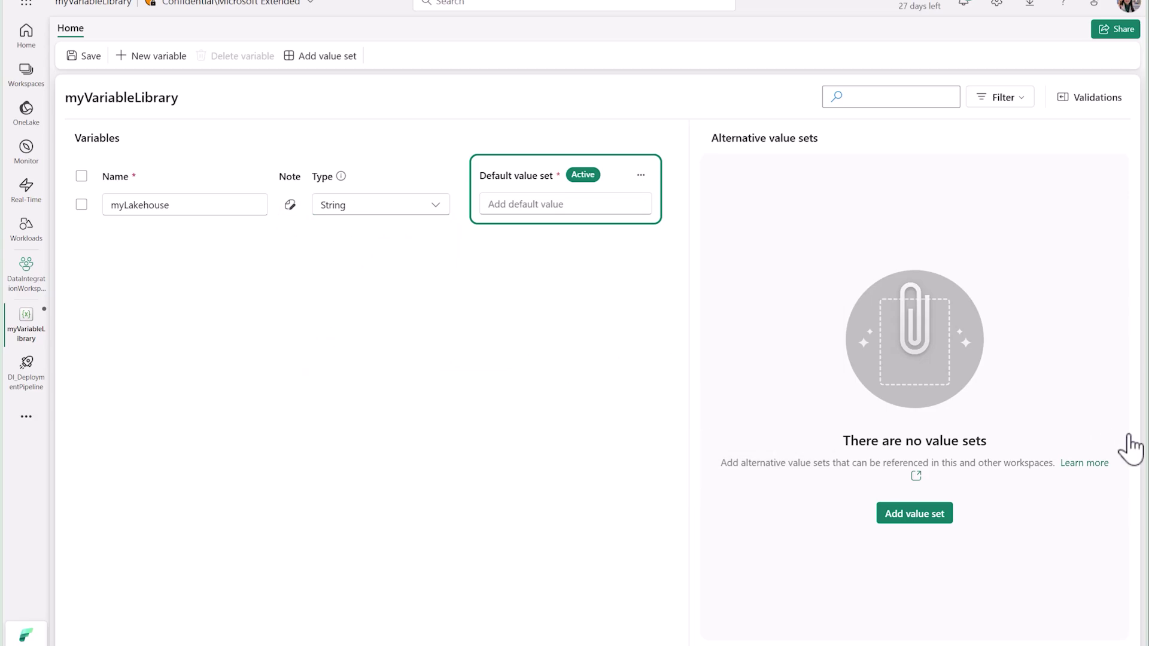
click(526, 204)
text(1e77525f-043f-4d00-8e89-ed02215ca567)
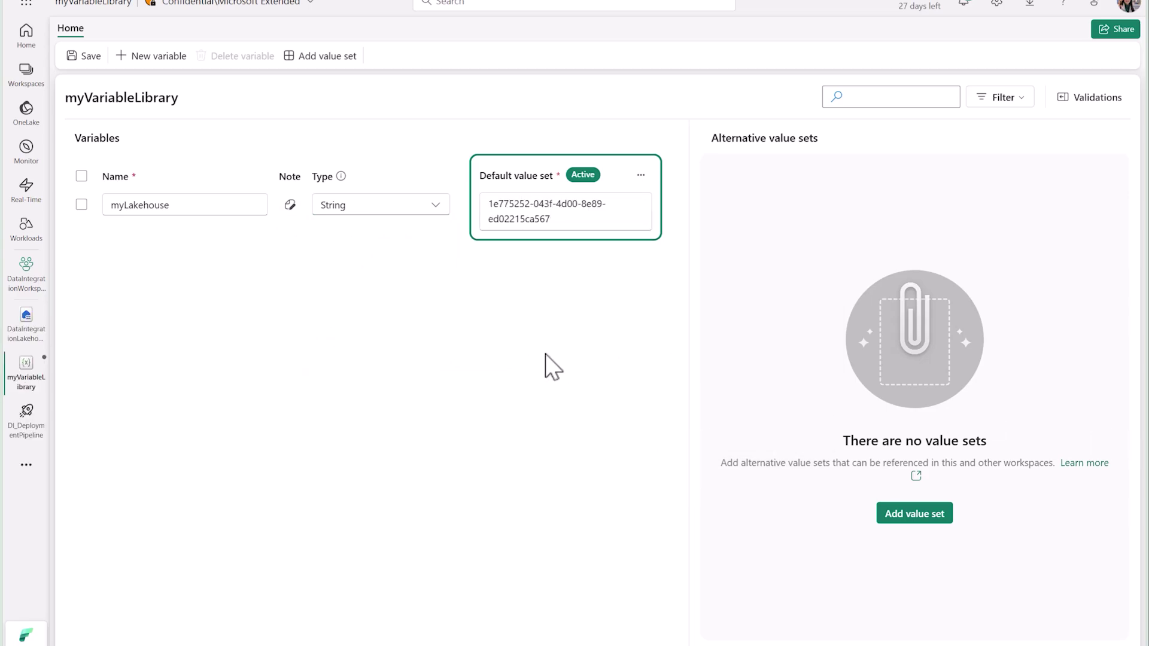
Create two value sets named Test and Prod.
click(924, 515)
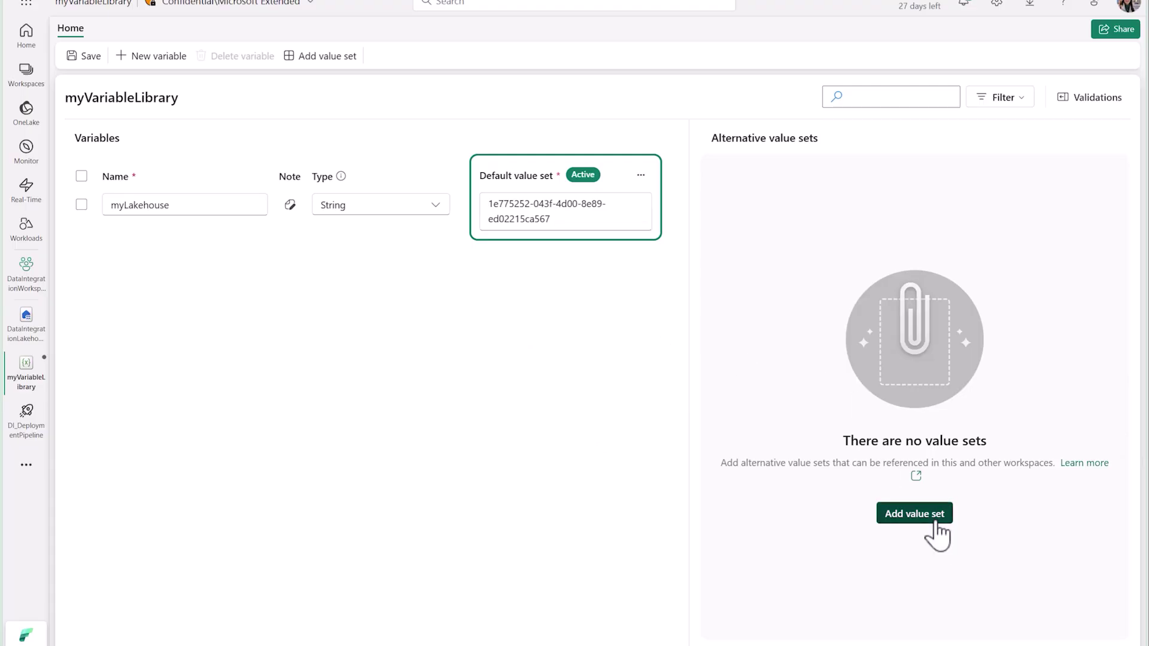
text(Test)
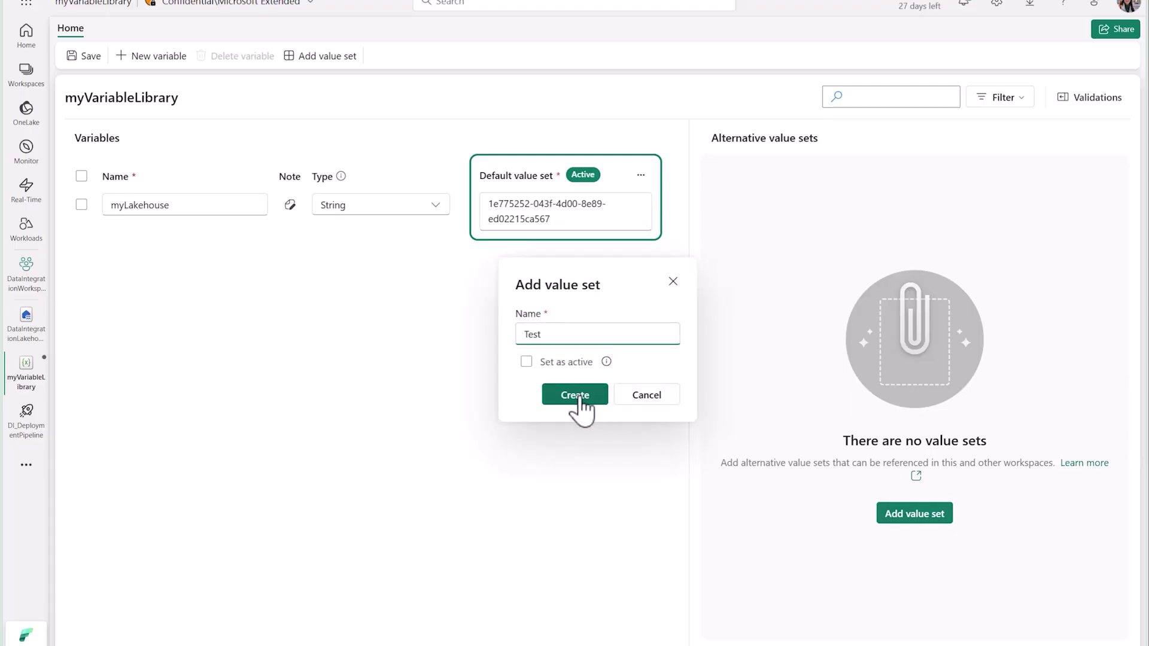
click(579, 397)
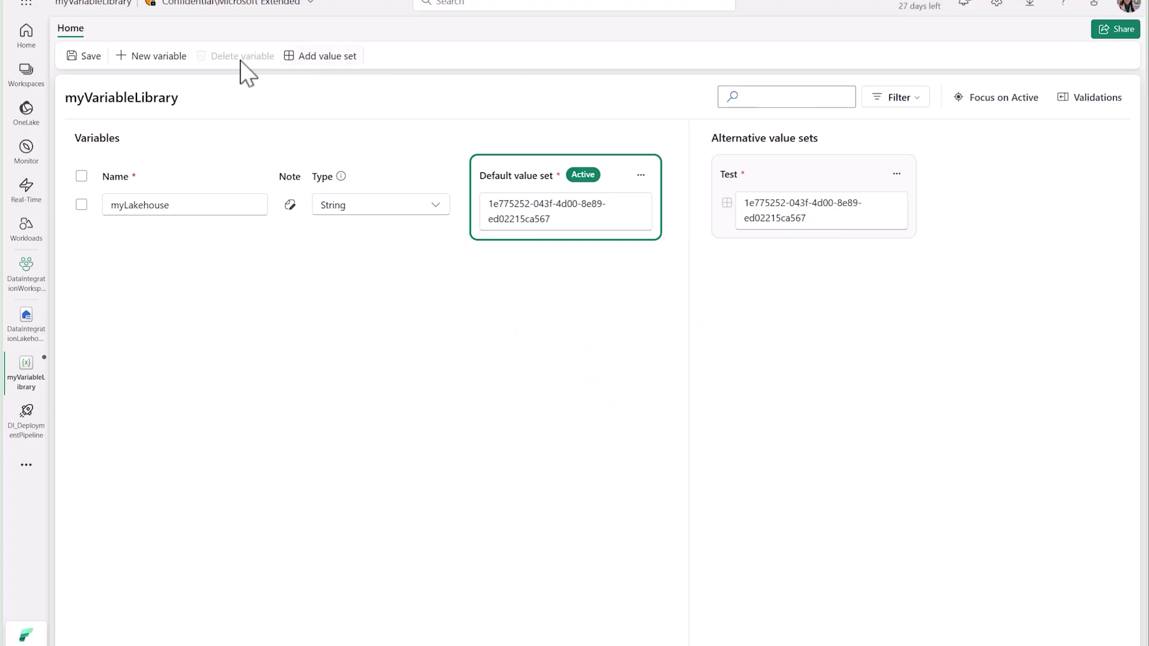
click(302, 57)
click(569, 333)
text(Prod)
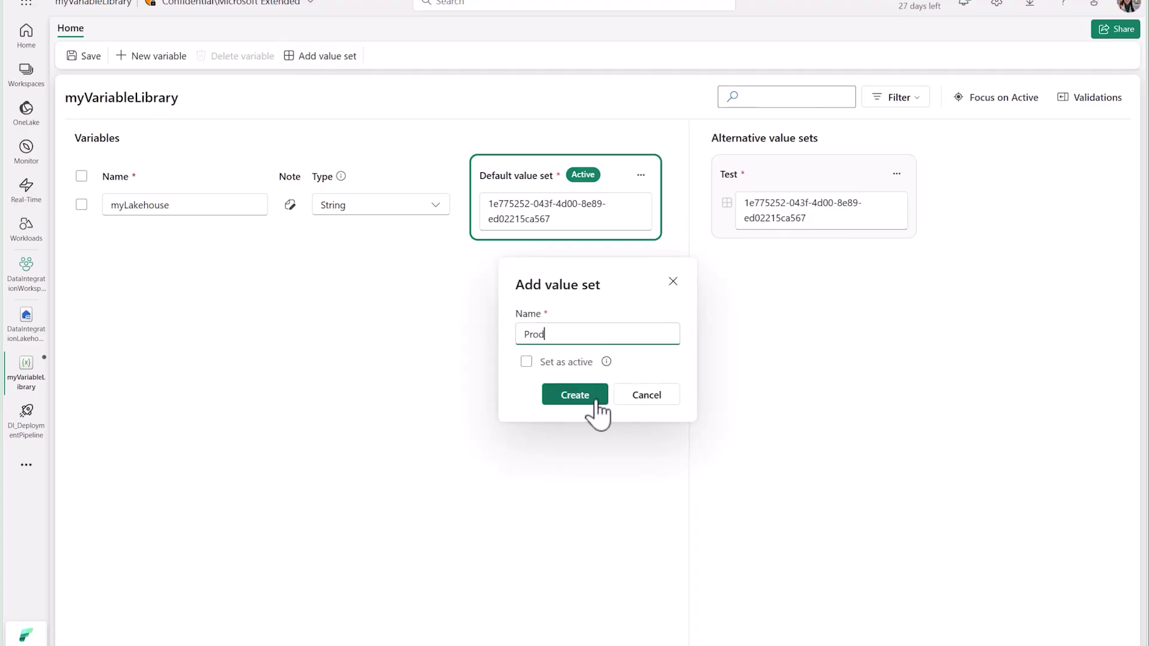
click(592, 399)
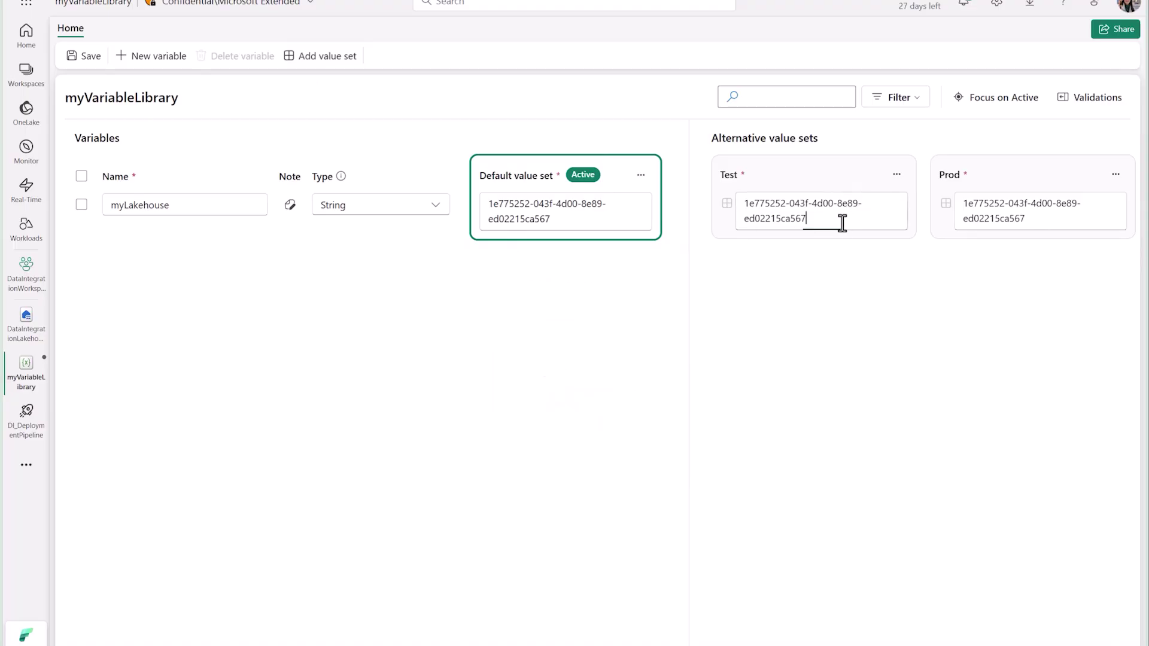
Replace Test's myLakehouse value with the test lakehouse's ID.
drag(842, 223, 750, 202)
key(BackSpace)
text(45f6e2e3-db5c-4e5d-8773-8727cb0b91cd)
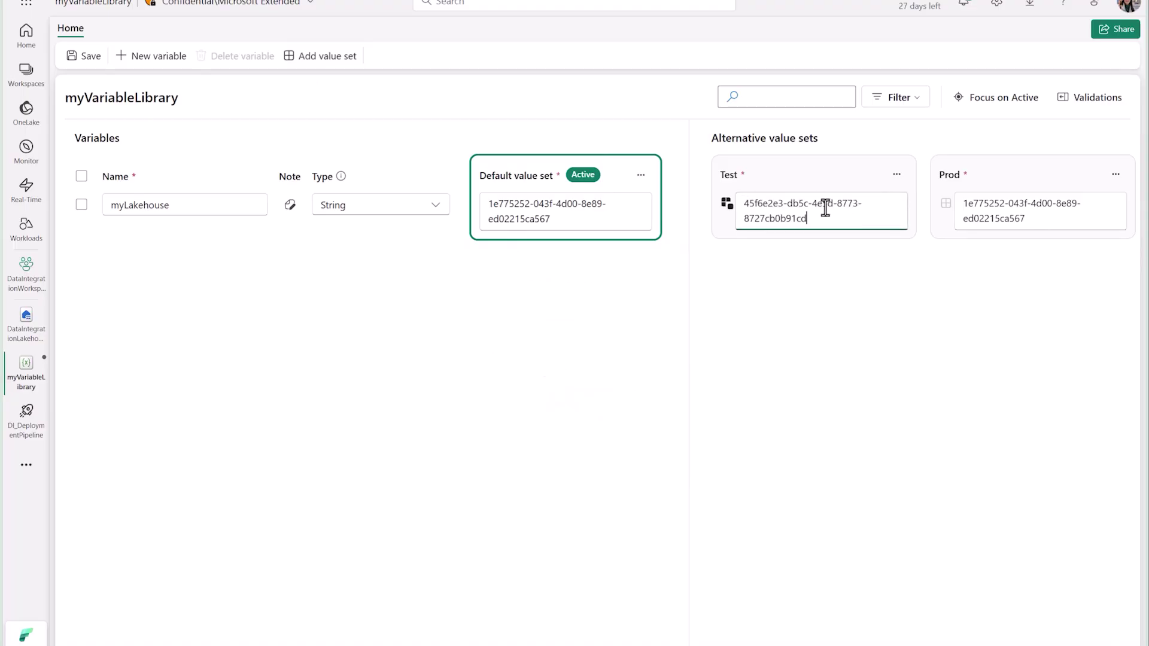
click(846, 299)
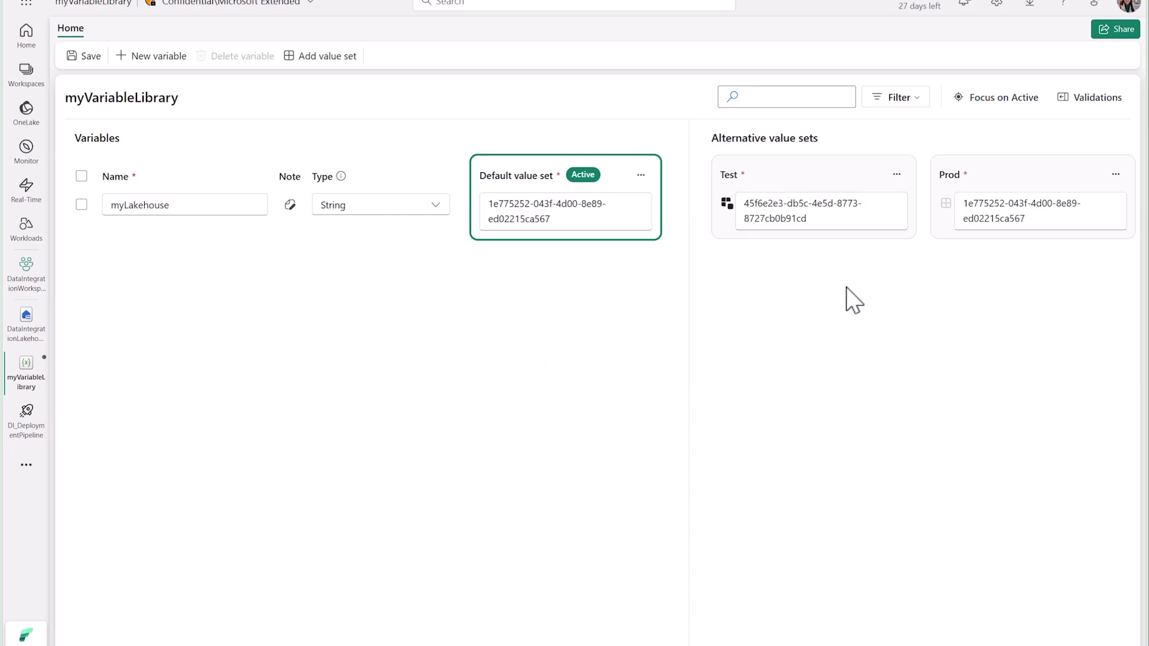
Add a String variable FileName with default value RetailSales.csv.
click(157, 58)
click(154, 242)
text(FileName)
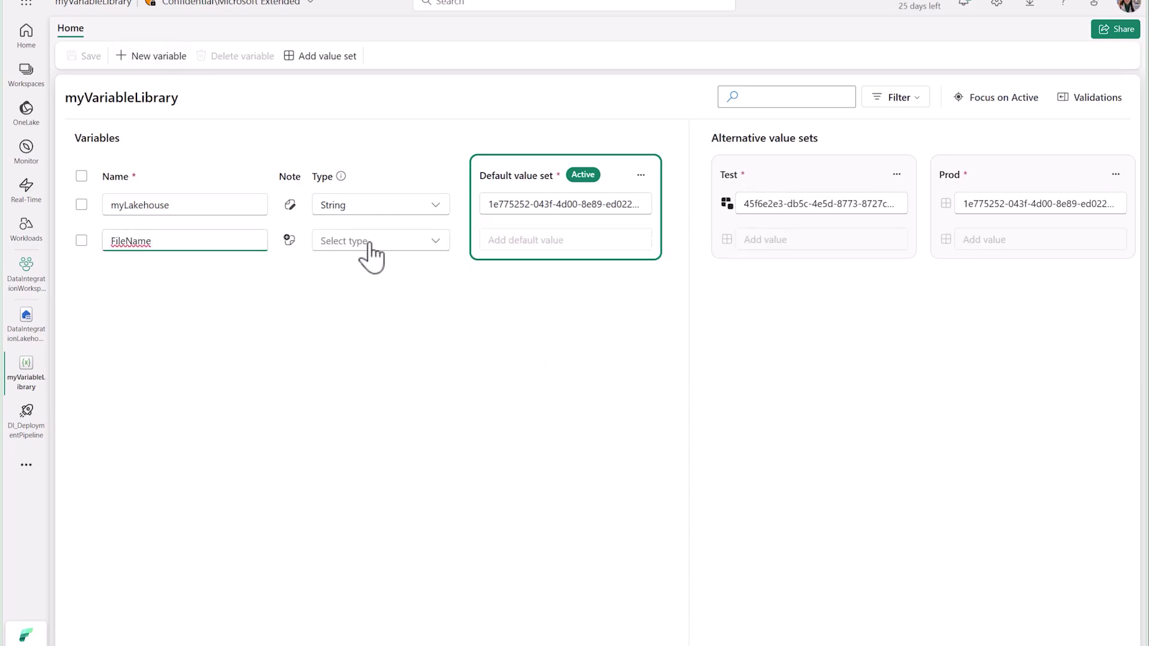
click(366, 243)
click(365, 384)
click(526, 239)
text(RetailSales.csv)
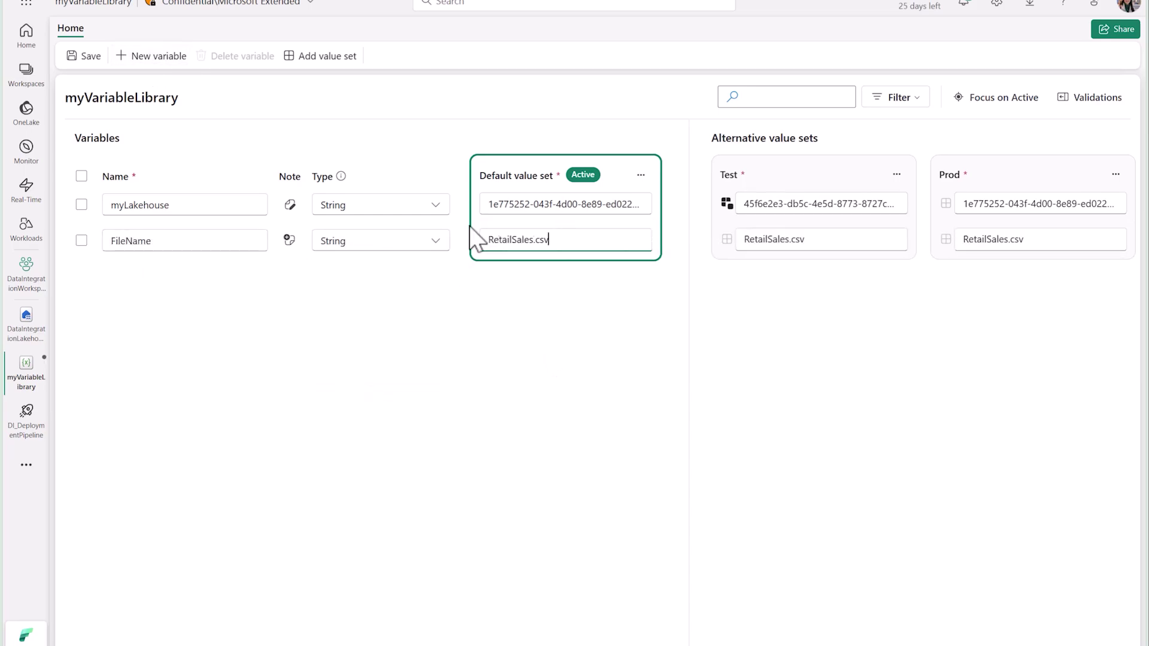
Add FolderName defaulting to variablelibrarydev, with test and prod endings for Test and Prod.
click(123, 58)
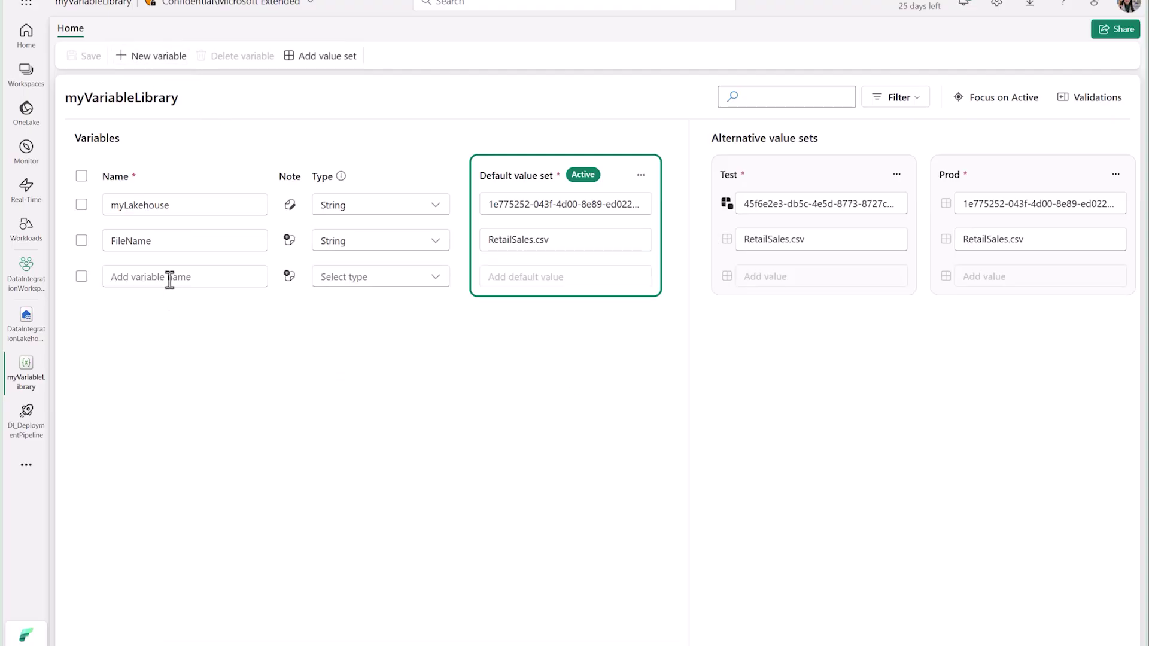
click(169, 277)
text(FolderName)
click(371, 276)
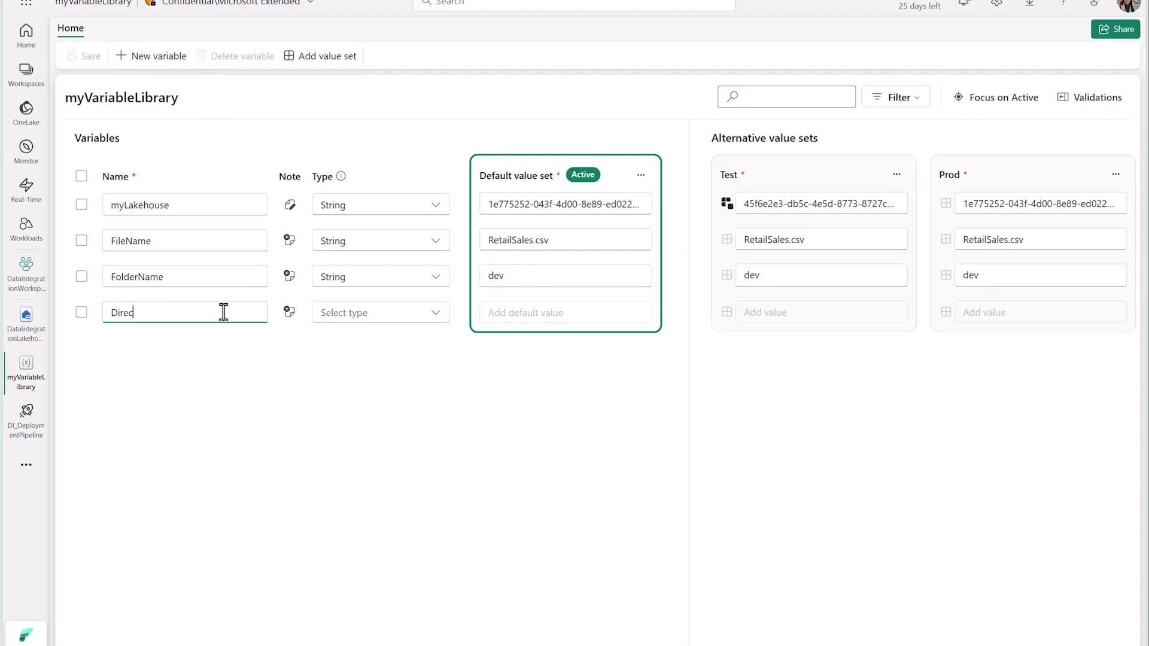
double_click(491, 275)
text(variablelibrarydev)
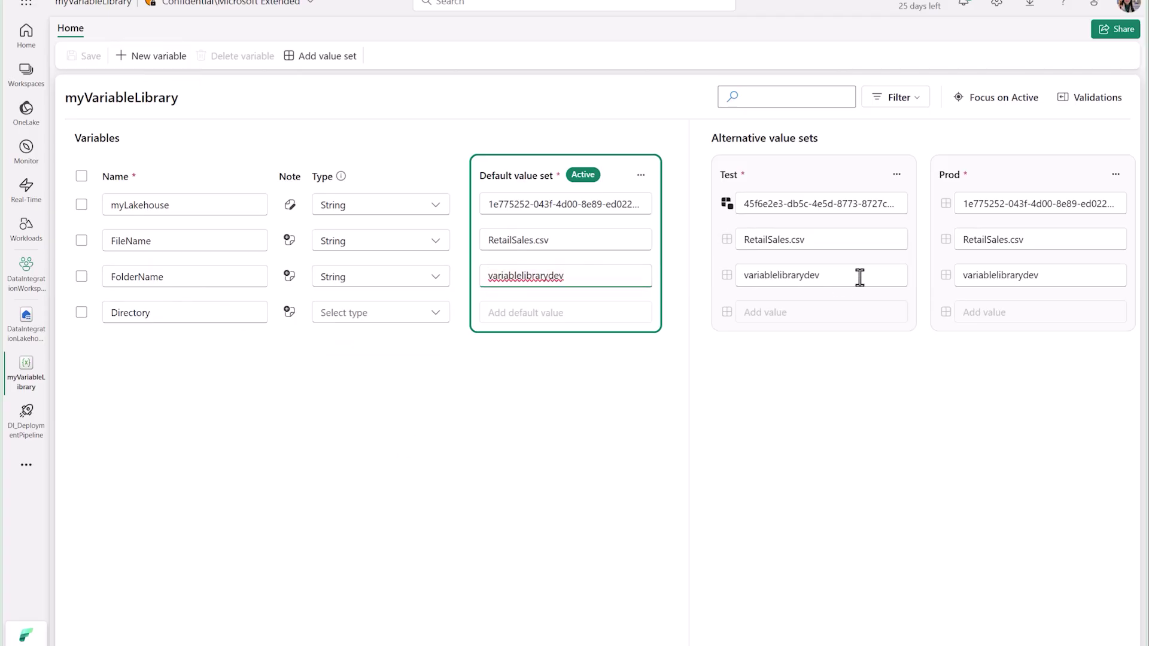
click(860, 276)
key(BackSpace)
key(BackSpace)
key(BackSpace)
text(test)
click(1053, 275)
key(BackSpace)
key(BackSpace)
key(BackSpace)
text(prod)
Make Directory a String variable with values dev, test and prod.
click(371, 312)
click(359, 456)
click(598, 314)
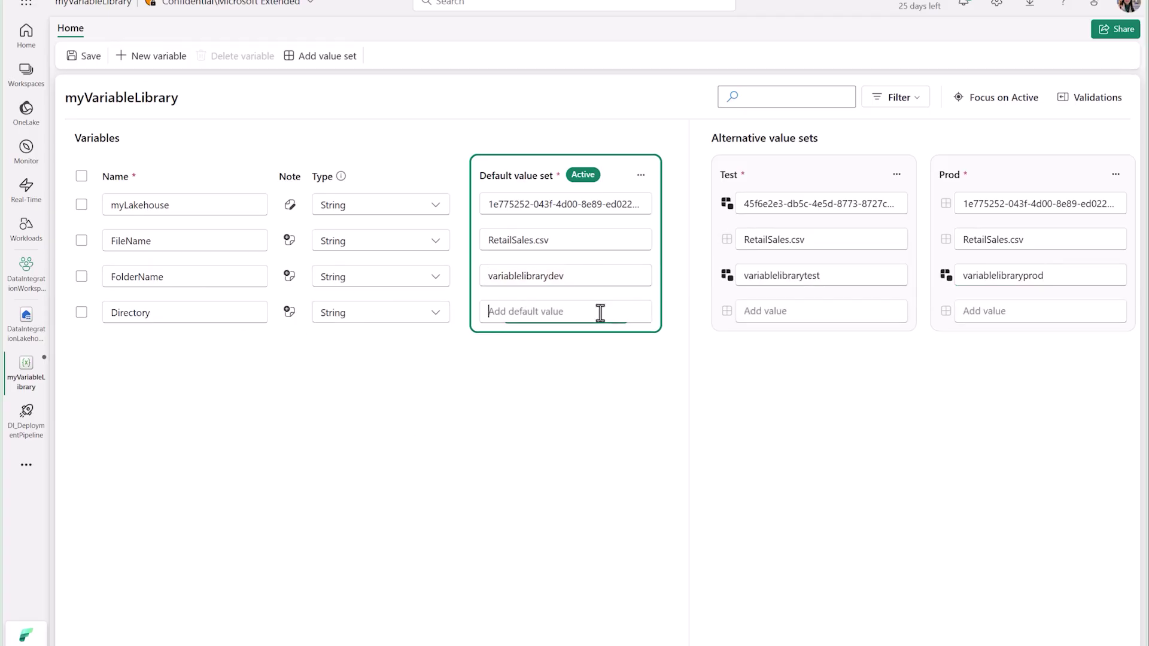
text(dev)
click(750, 311)
key(BackSpace)
key(BackSpace)
key(BackSpace)
text(test)
click(1018, 311)
key(BackSpace)
key(BackSpace)
key(BackSpace)
text(prod)
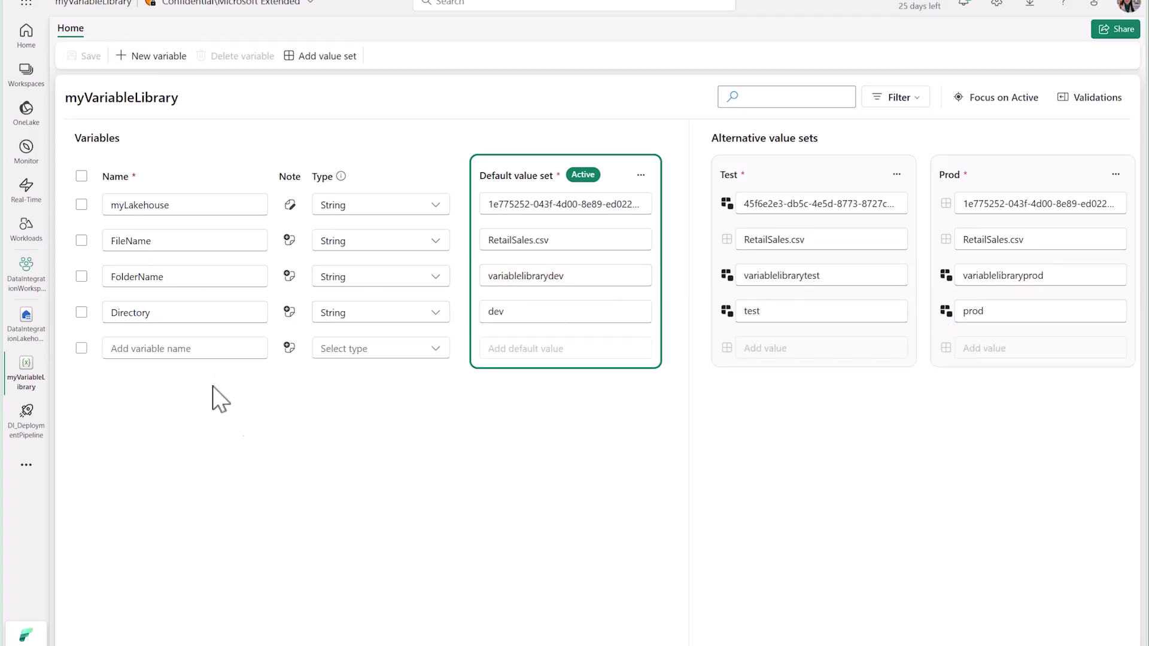
Add String variable LakehouseTable defaulting to devTable, with test and prod table names for Test and Prod.
click(194, 348)
text(LakehouseTable)
click(371, 348)
click(367, 508)
click(527, 348)
text(devTable)
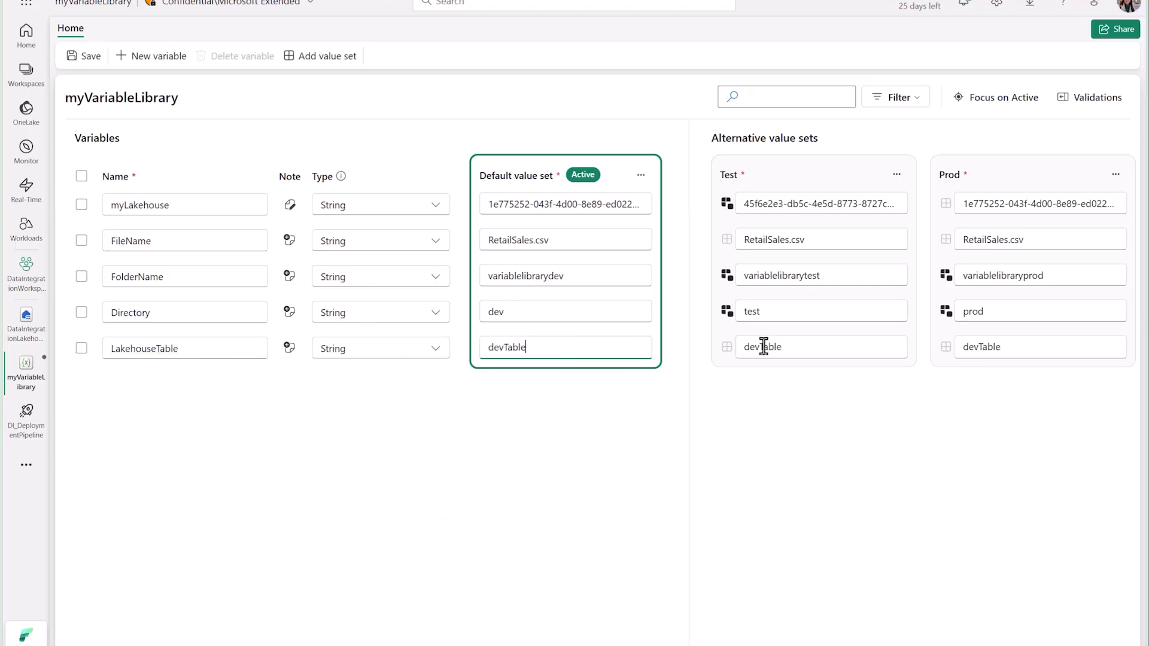
click(758, 347)
key(BackSpace)
key(BackSpace)
key(BackSpace)
text(test)
click(978, 349)
key(BackSpace)
key(BackSpace)
key(BackSpace)
text(pr)
click(910, 461)
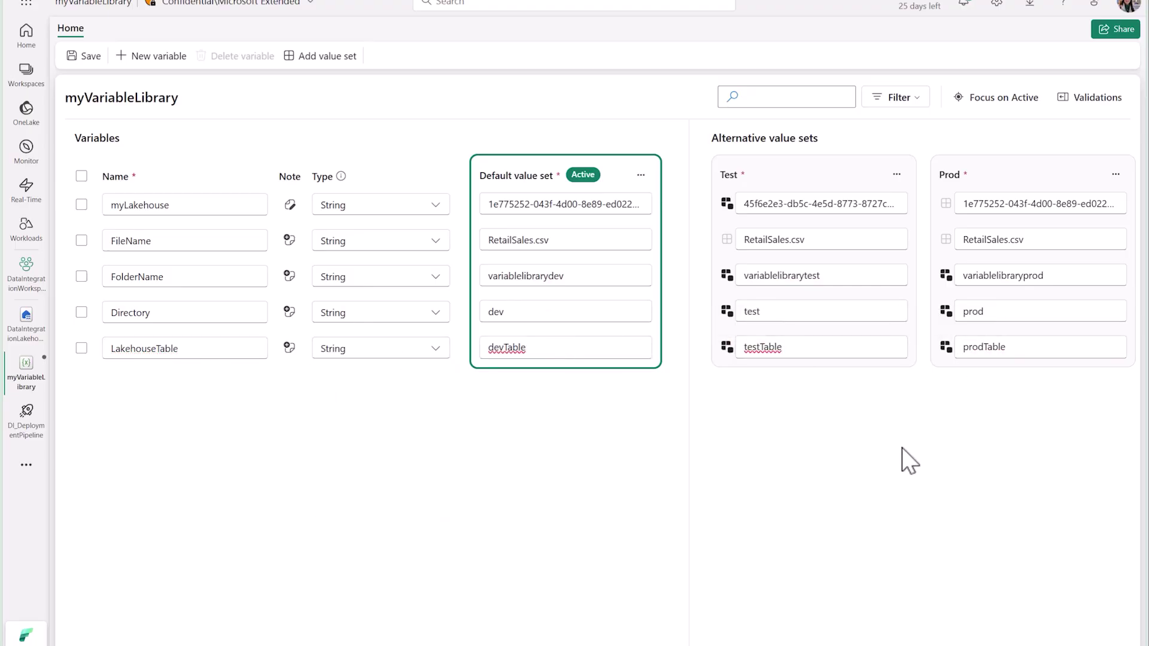
Add Integer variable myInt with default 3, Test 6 and Prod 9.
click(152, 55)
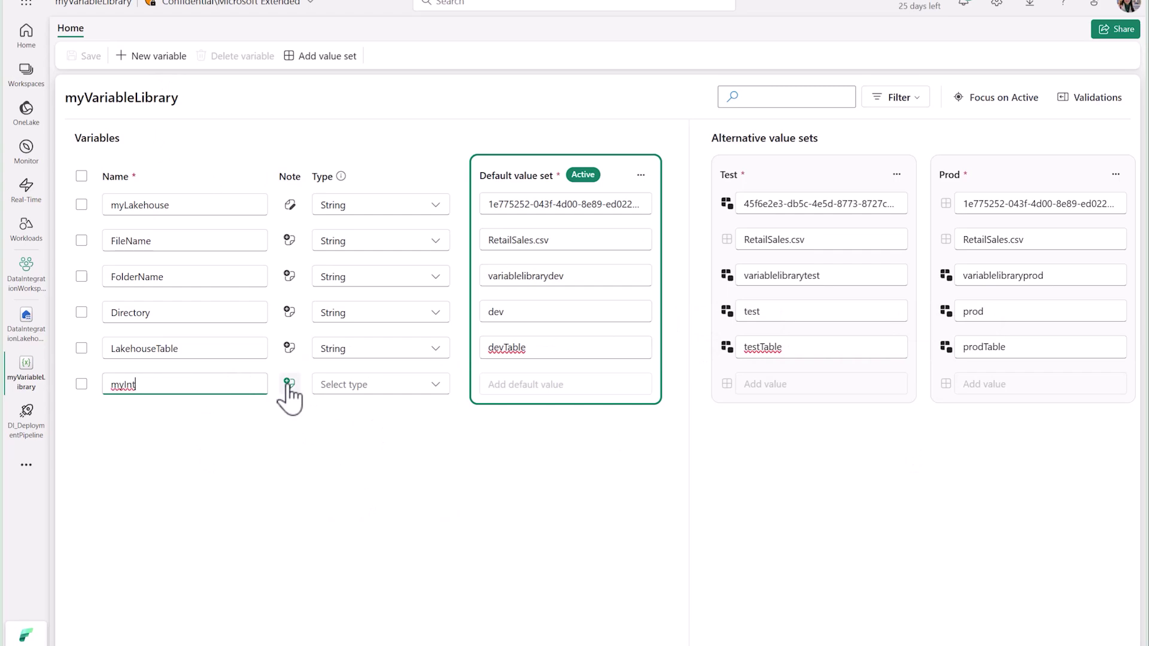
click(359, 385)
click(364, 482)
click(551, 384)
text(3)
click(800, 384)
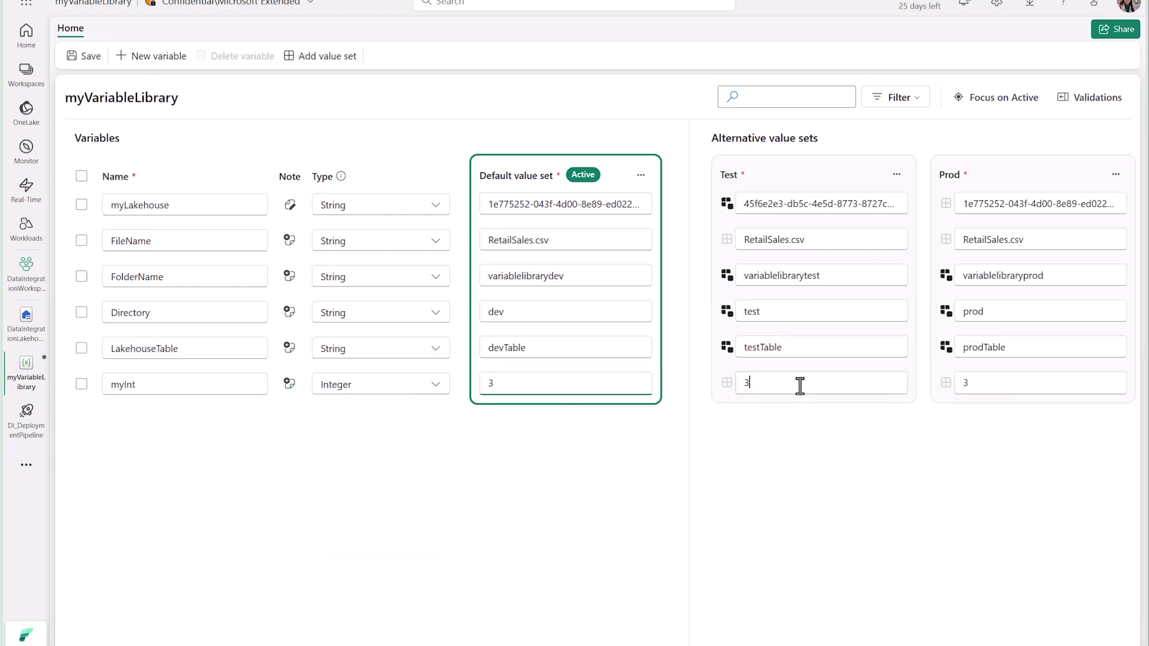
key(BackSpace)
text(6)
click(967, 383)
key(BackSpace)
text(9)
click(798, 563)
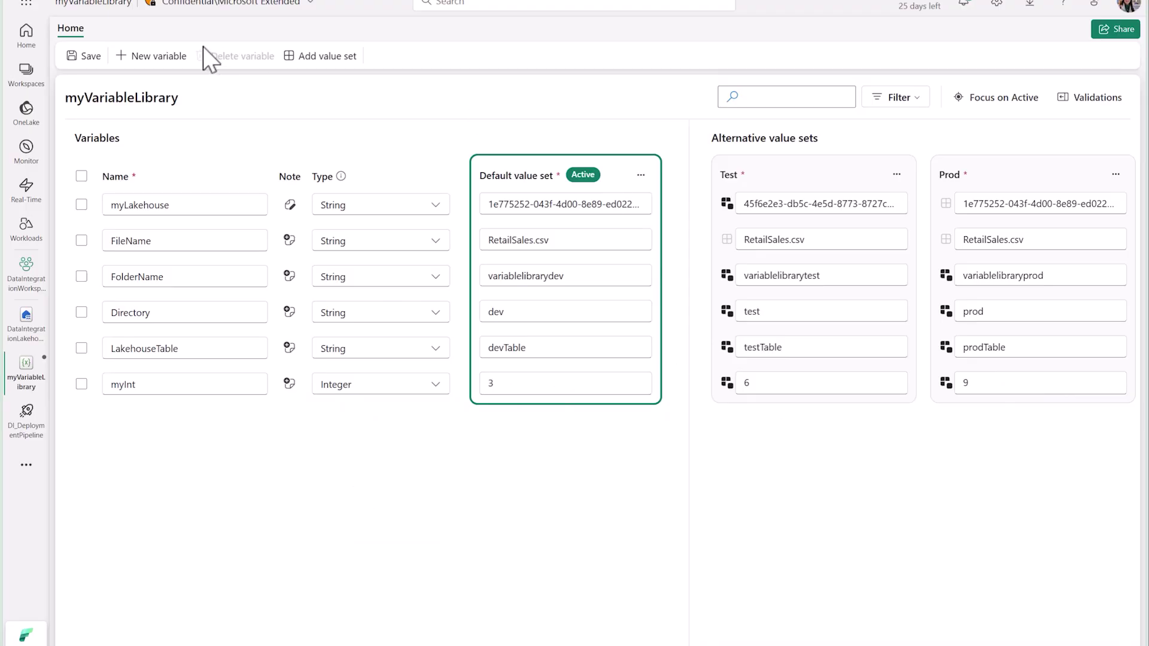
Save the variable library, accepting the impact warning, and open the VarLibDemo pipeline.
click(75, 62)
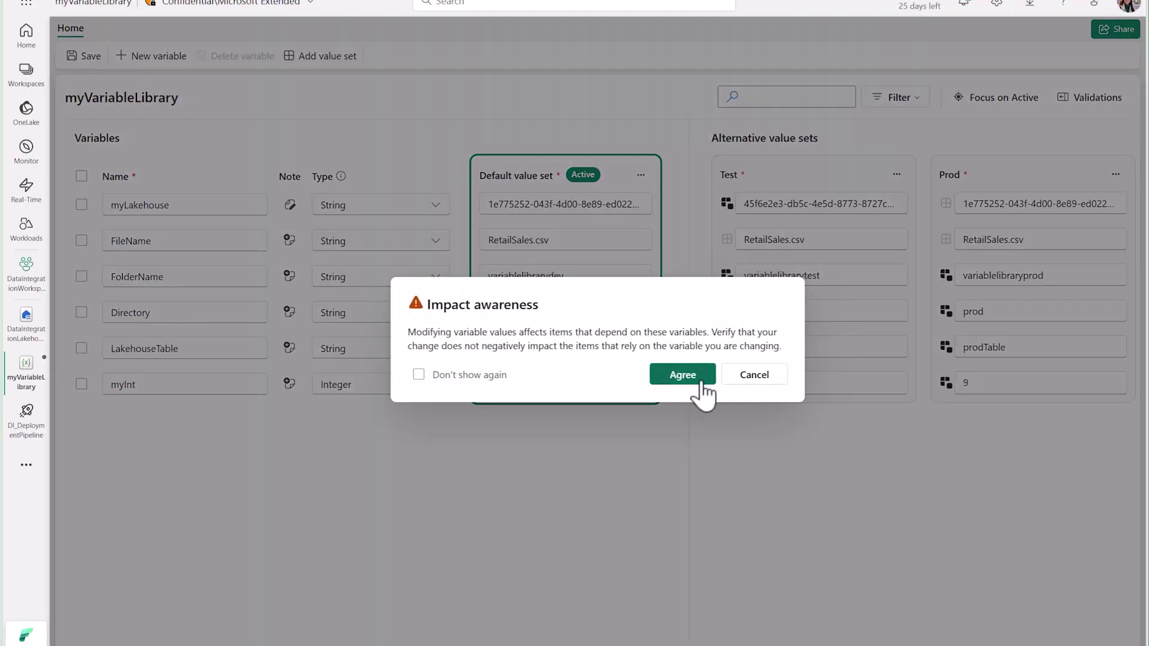
click(682, 374)
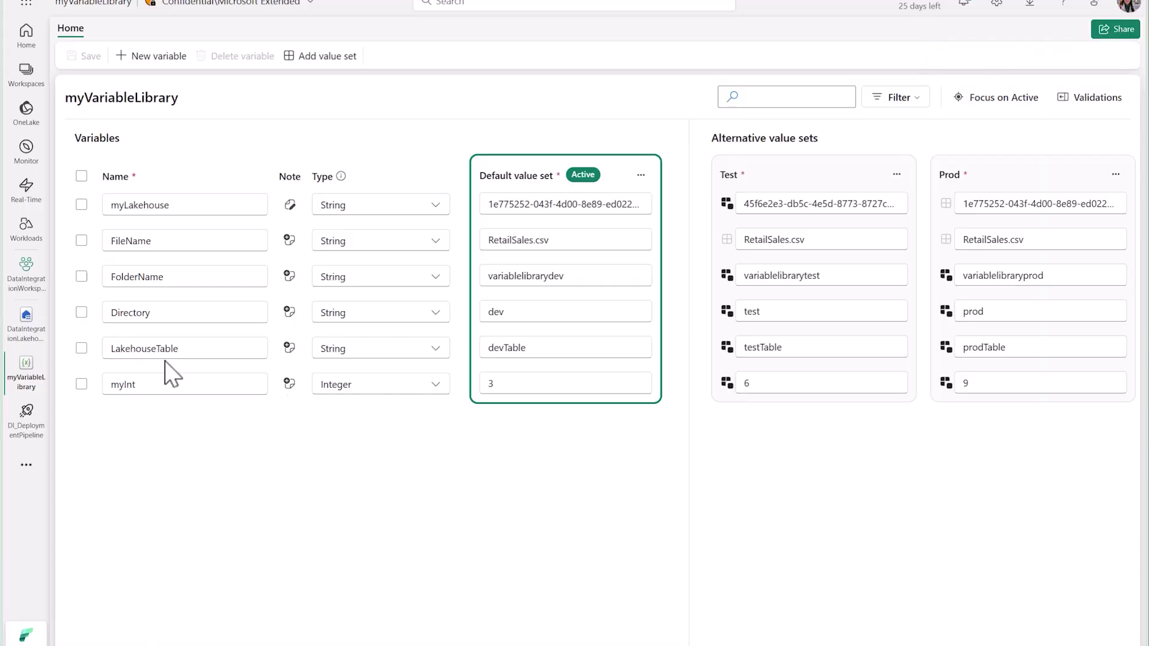
click(30, 277)
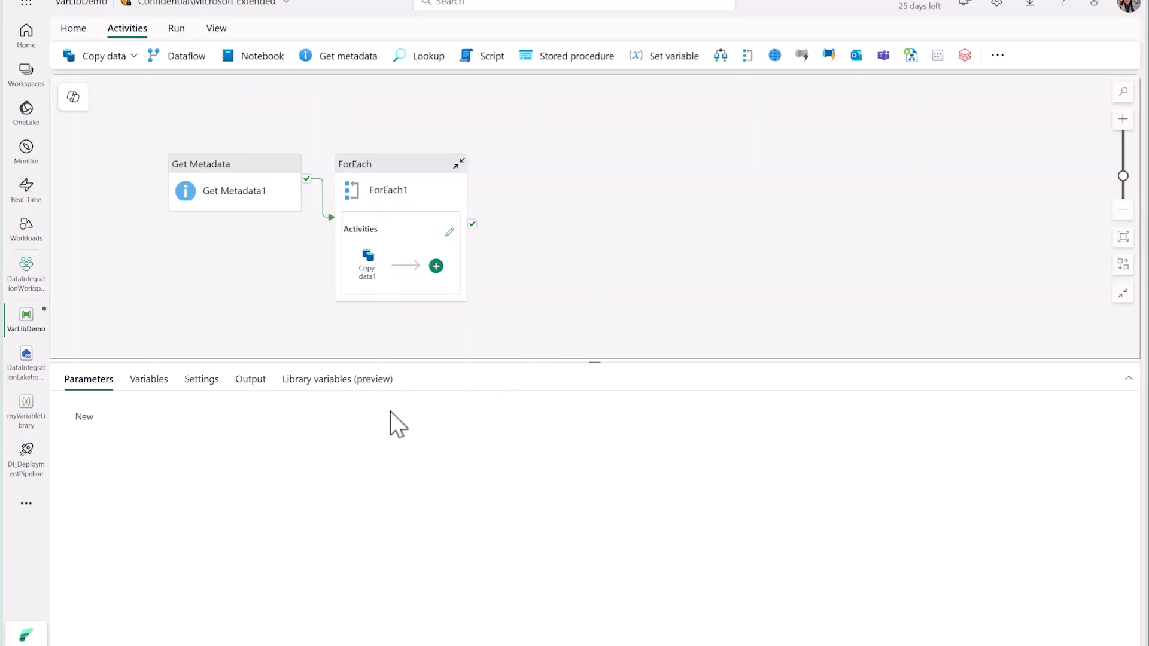
Add library variable myFolder mapped to myVariableLibrary's FolderName.
click(357, 381)
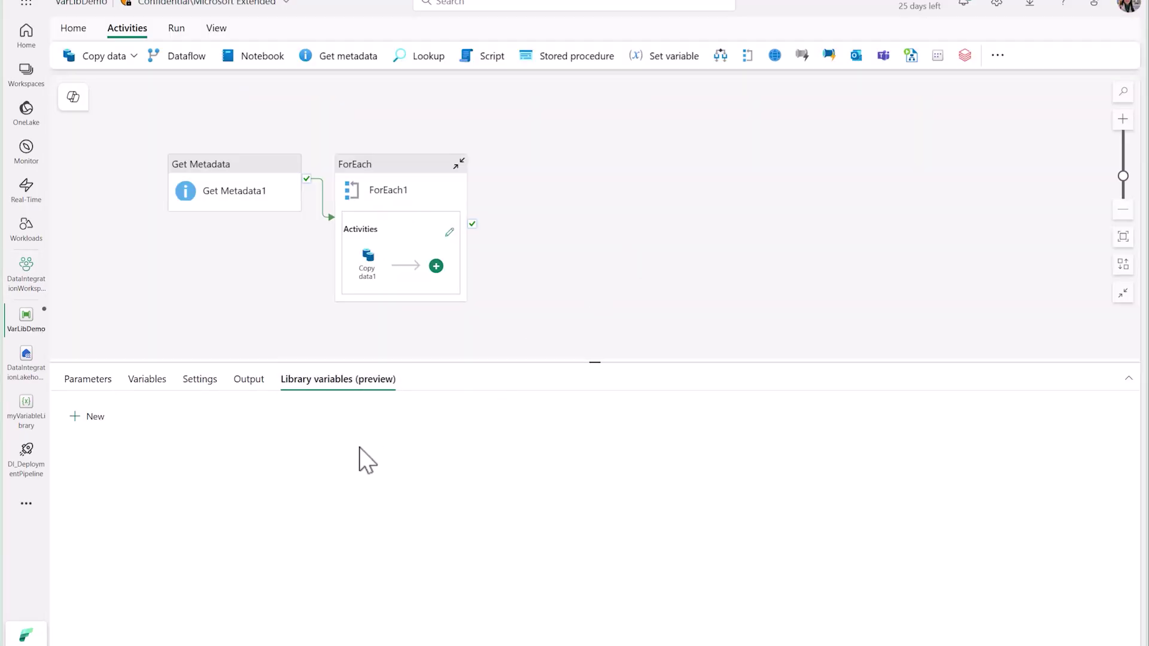
click(93, 419)
click(157, 467)
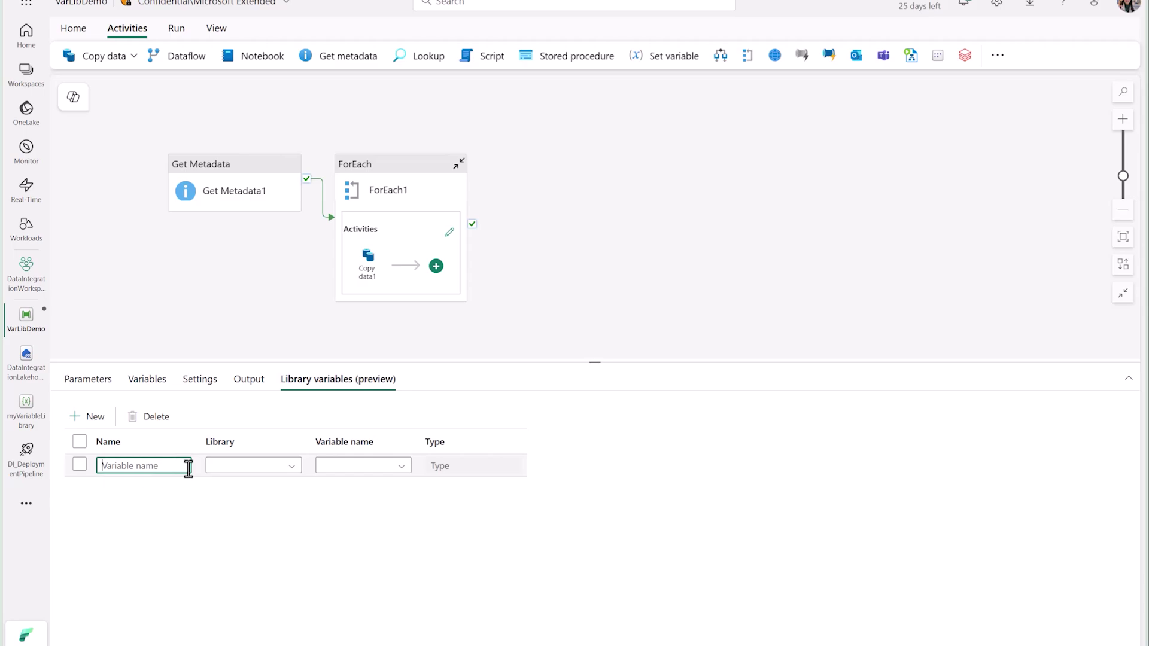
click(239, 466)
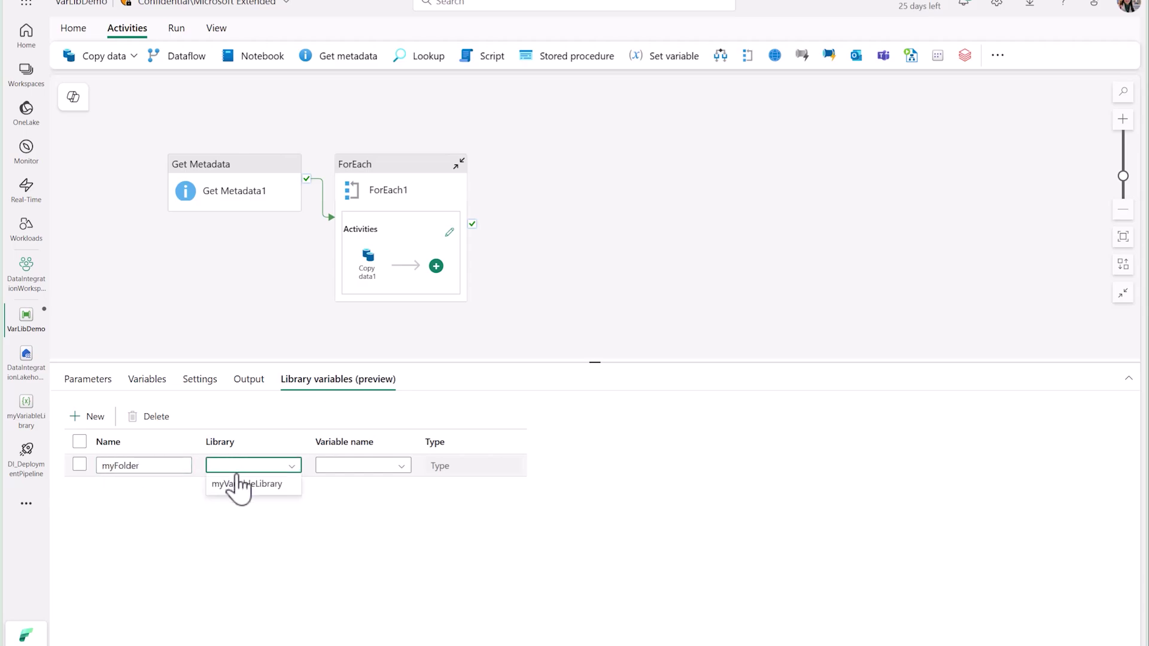
click(237, 482)
click(380, 466)
click(346, 528)
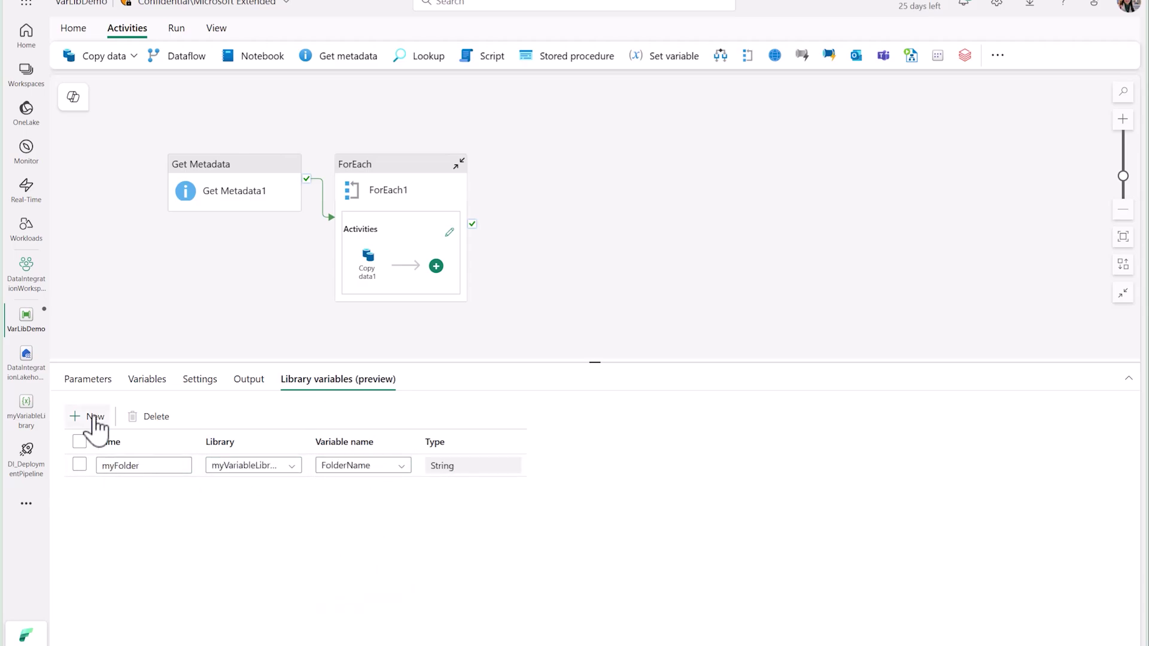
Add library variable myDirectory mapped to myVariableLibrary's Directory.
click(91, 416)
click(134, 488)
text(my)
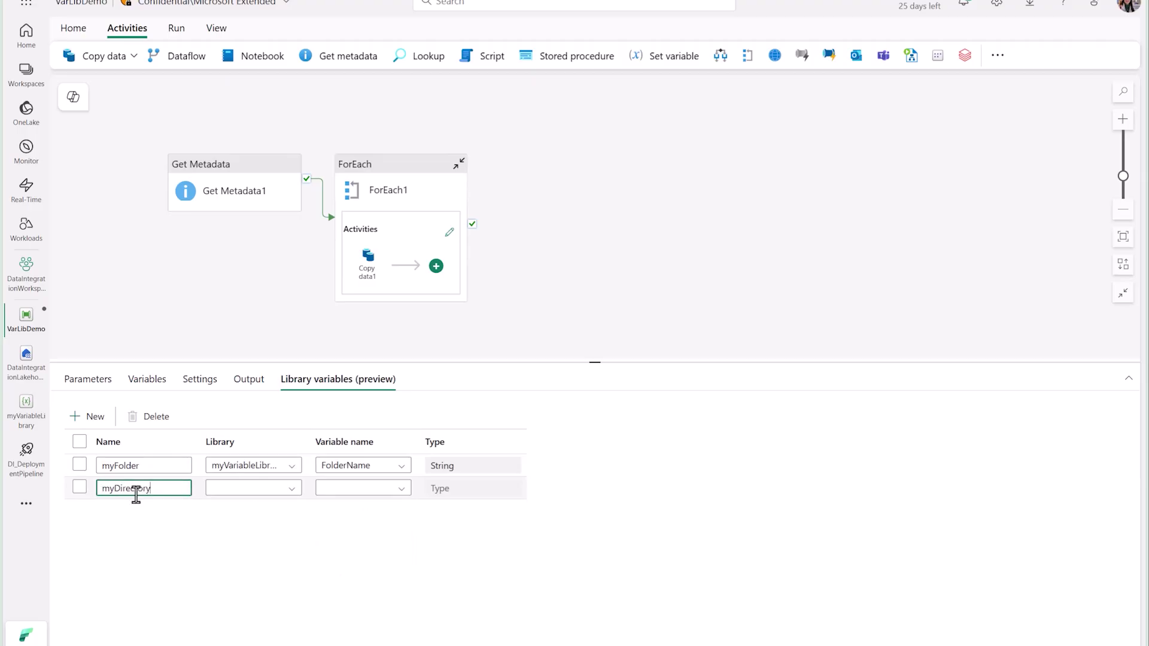
text(Directory)
click(273, 489)
click(242, 506)
click(363, 488)
click(336, 566)
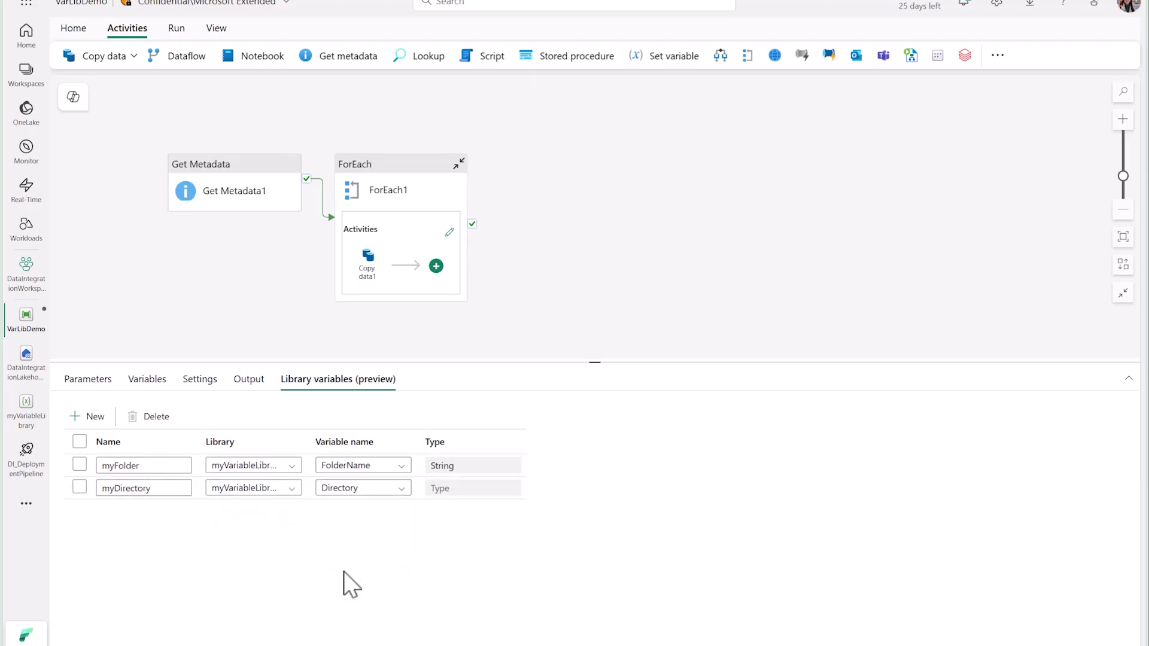
Add library variable myFile mapped to myVariableLibrary's FileName.
click(82, 417)
click(128, 511)
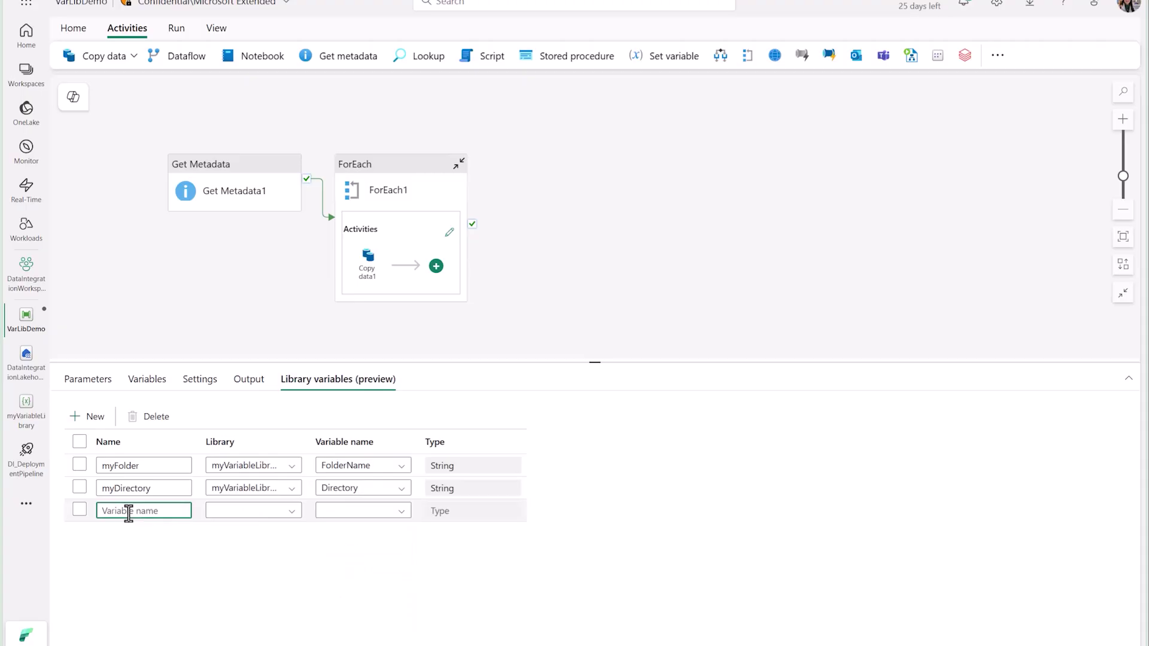
text(myFile)
click(251, 511)
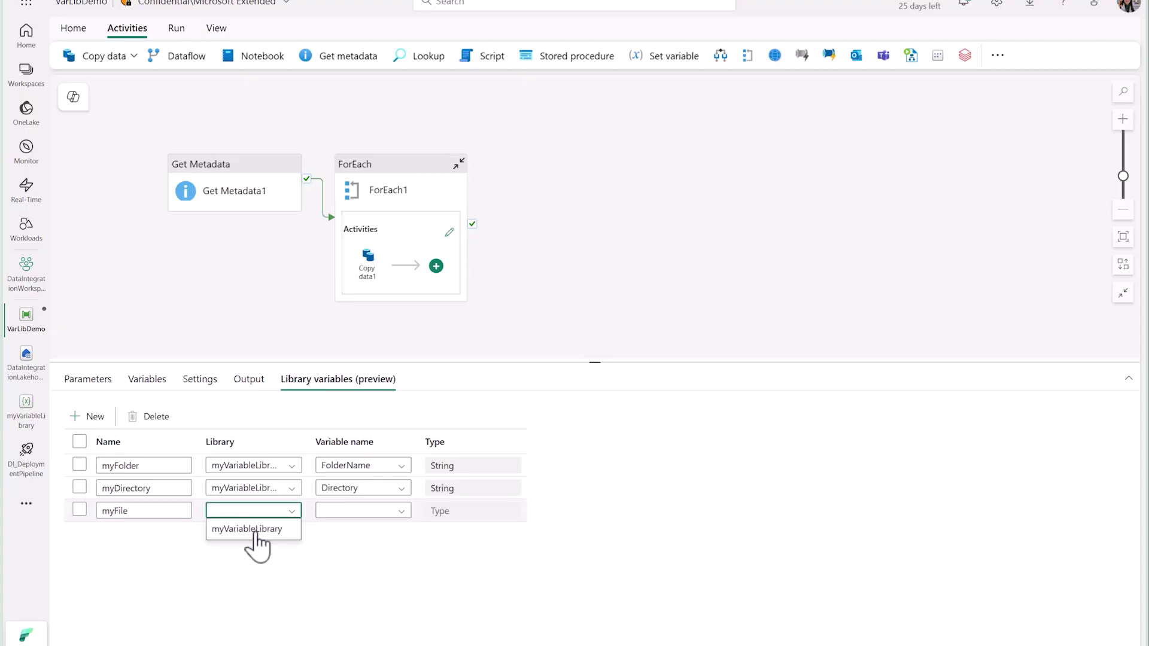
click(251, 533)
click(364, 510)
click(359, 557)
Add library variable Lakehouse mapped to myVariableLibrary's myLakehouse.
click(87, 416)
click(147, 535)
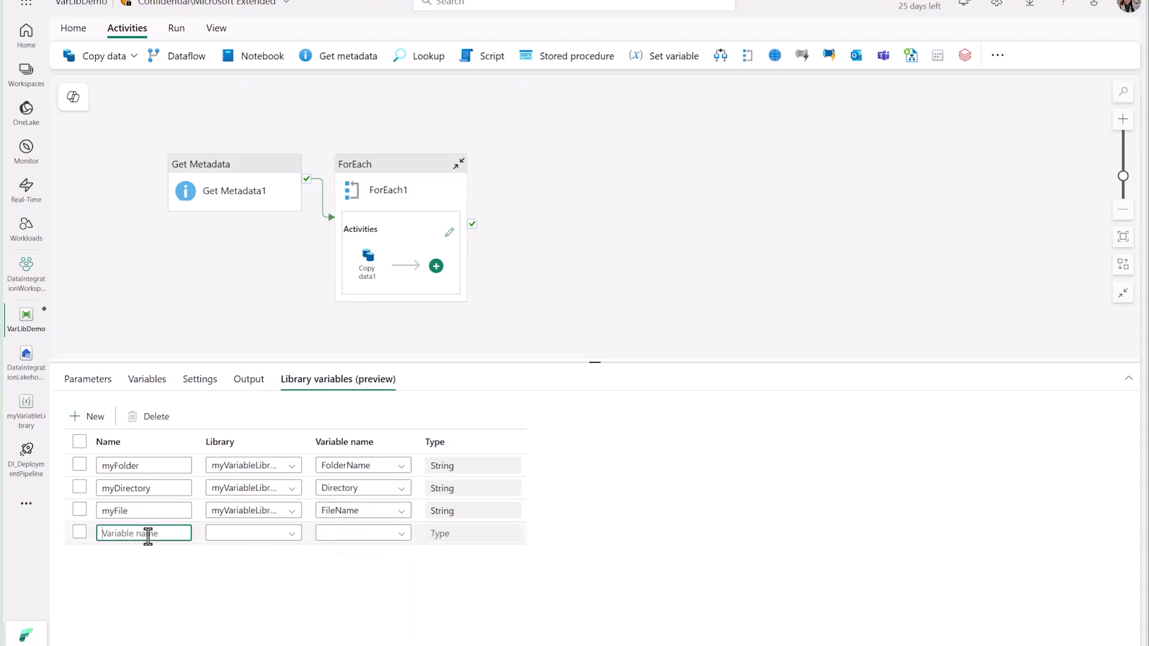
click(251, 532)
click(249, 548)
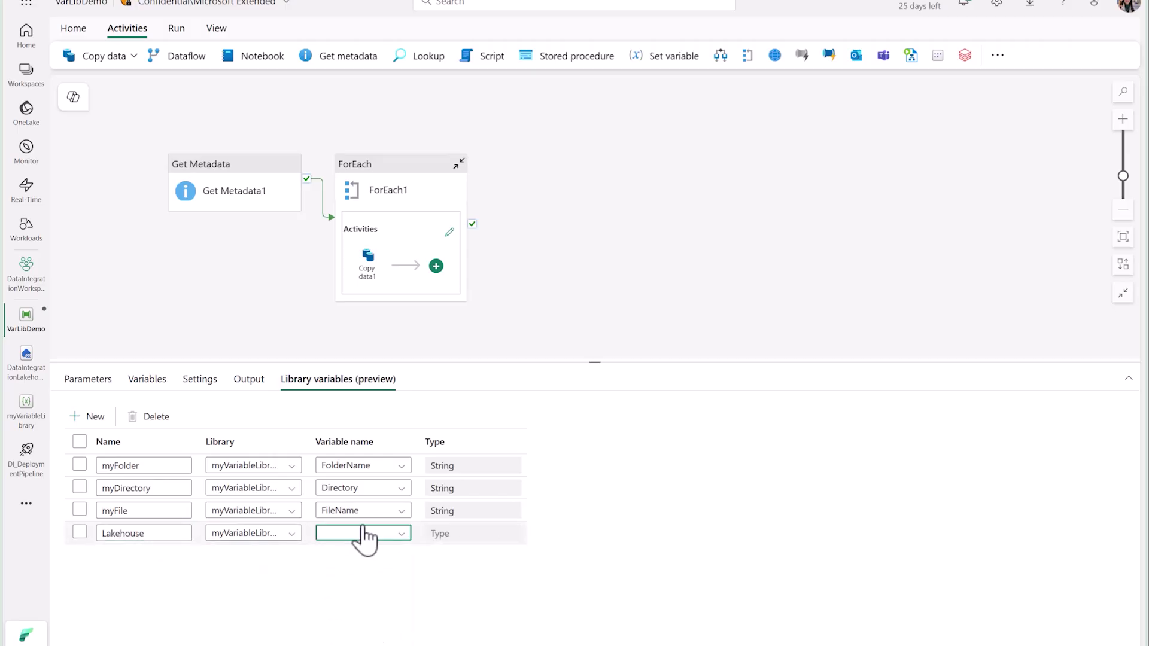
click(364, 532)
click(353, 549)
Add library variable LakehouseTable mapped to myVariableLibrary's LakehouseTable.
click(87, 416)
click(162, 556)
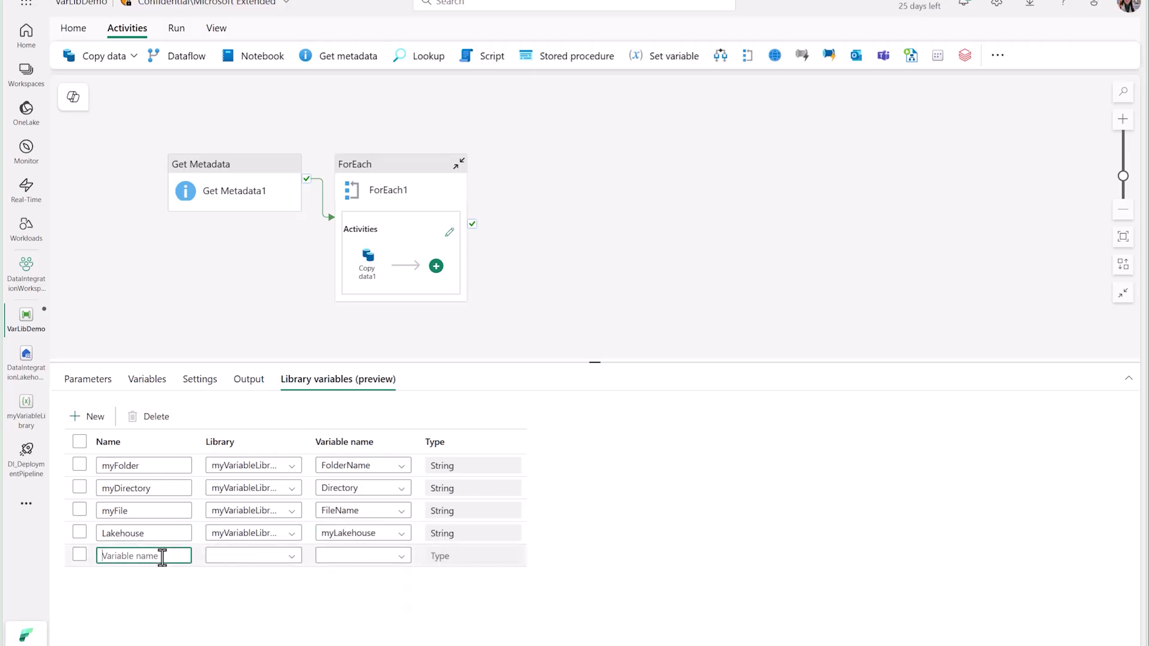
text(LakehouseTable)
click(251, 556)
click(251, 574)
drag(595, 362, 595, 441)
click(357, 451)
click(342, 553)
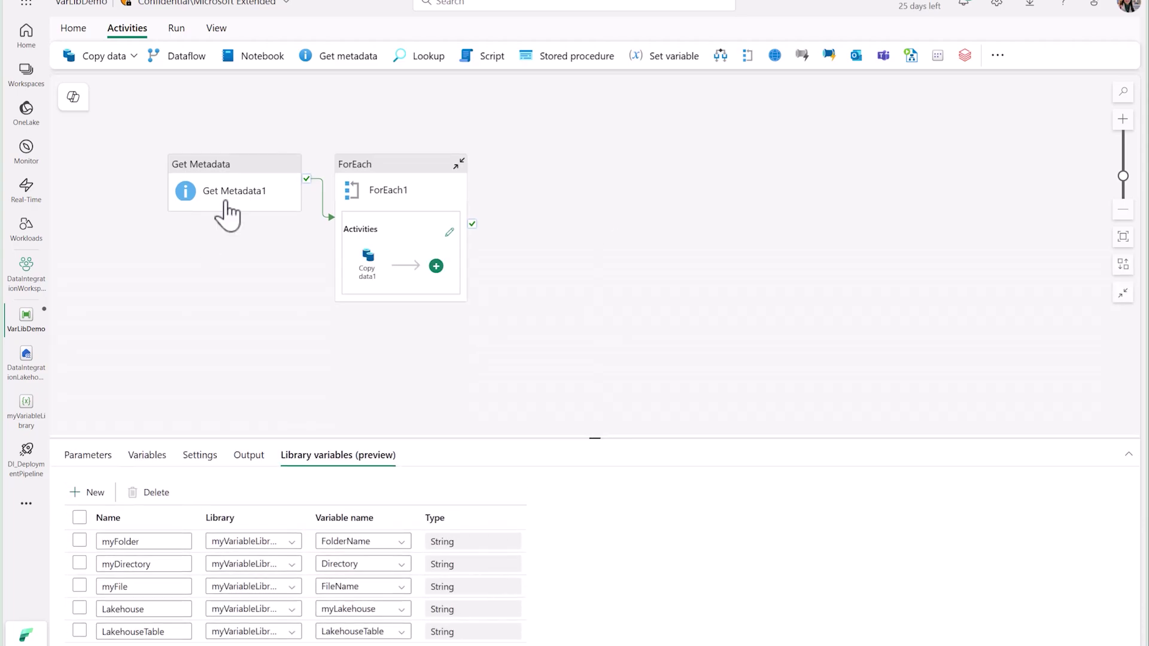
Set Get Metadata1's file system path to the myFolder library variable.
click(253, 190)
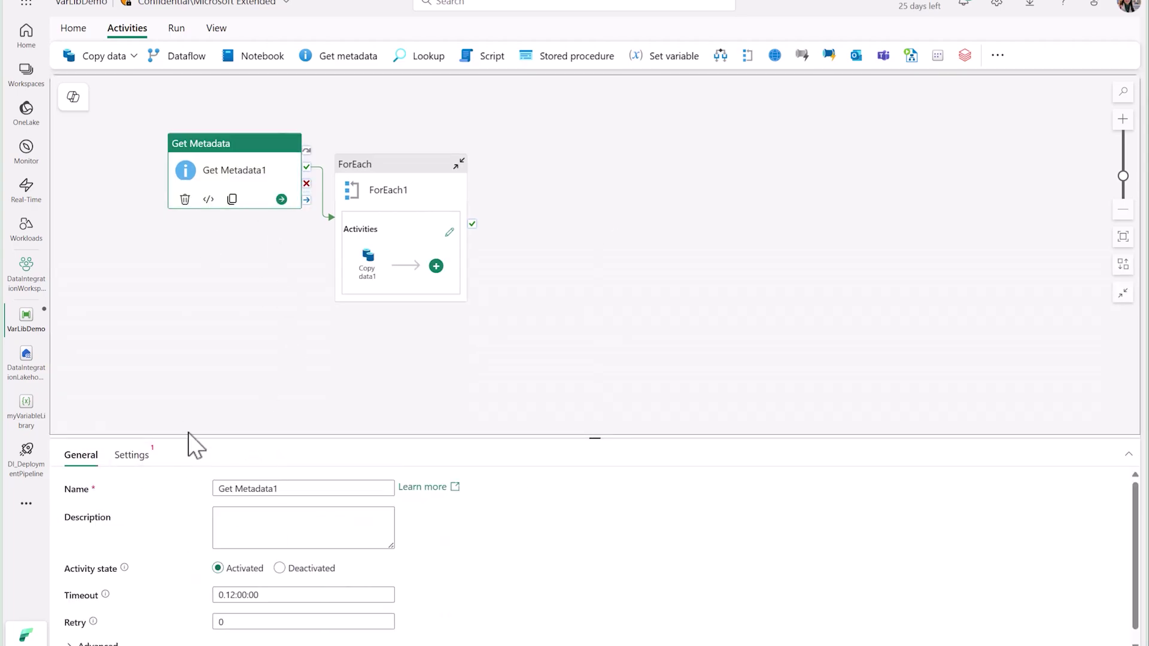
drag(191, 438, 202, 359)
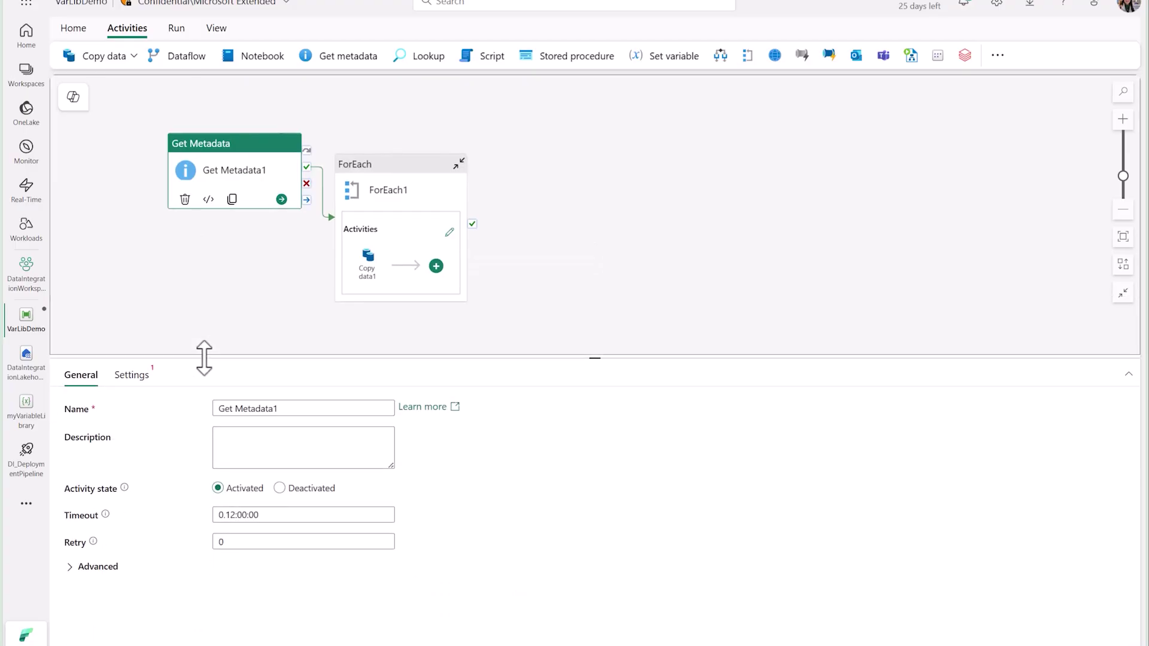
click(132, 375)
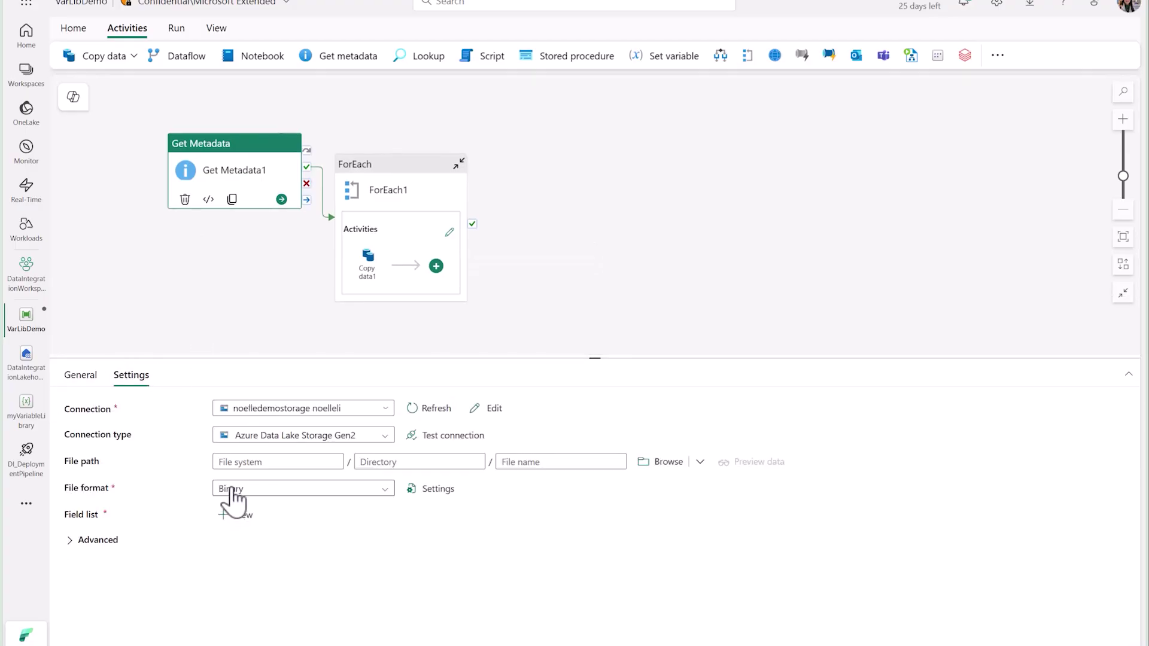
click(255, 461)
click(290, 479)
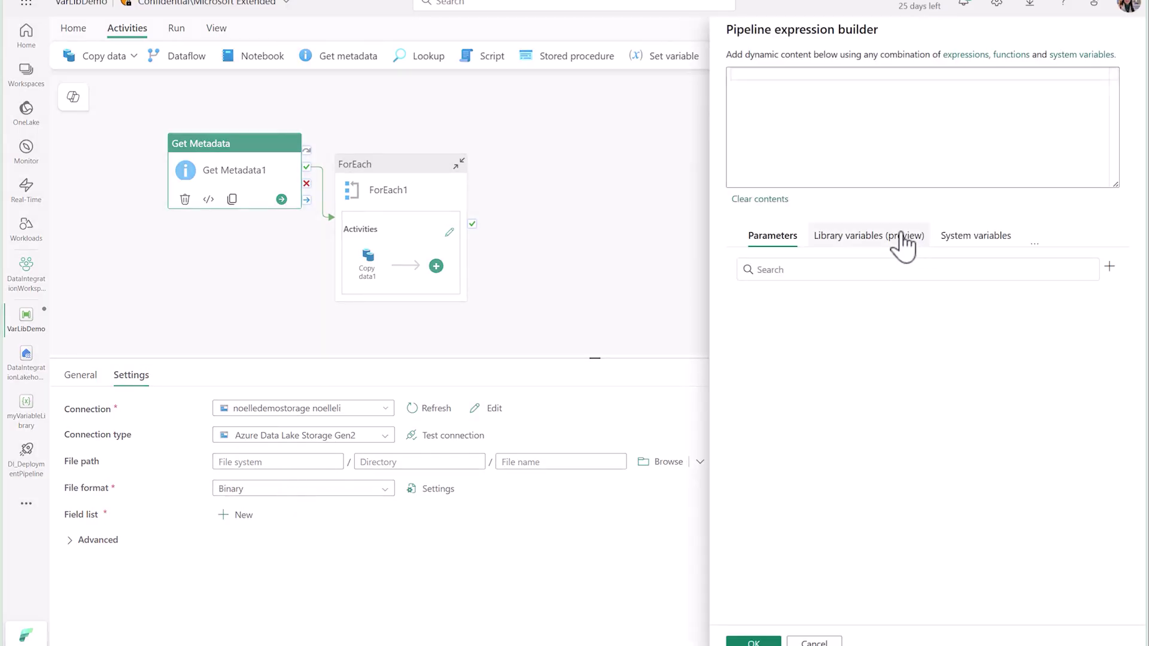
click(905, 242)
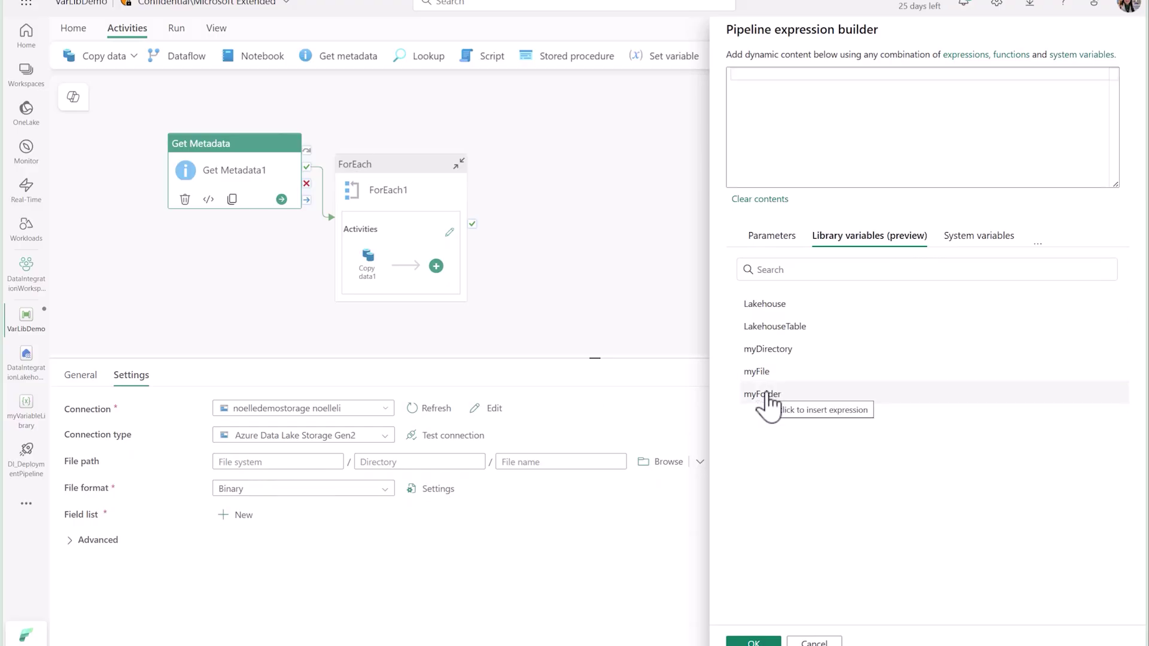
click(768, 395)
click(765, 641)
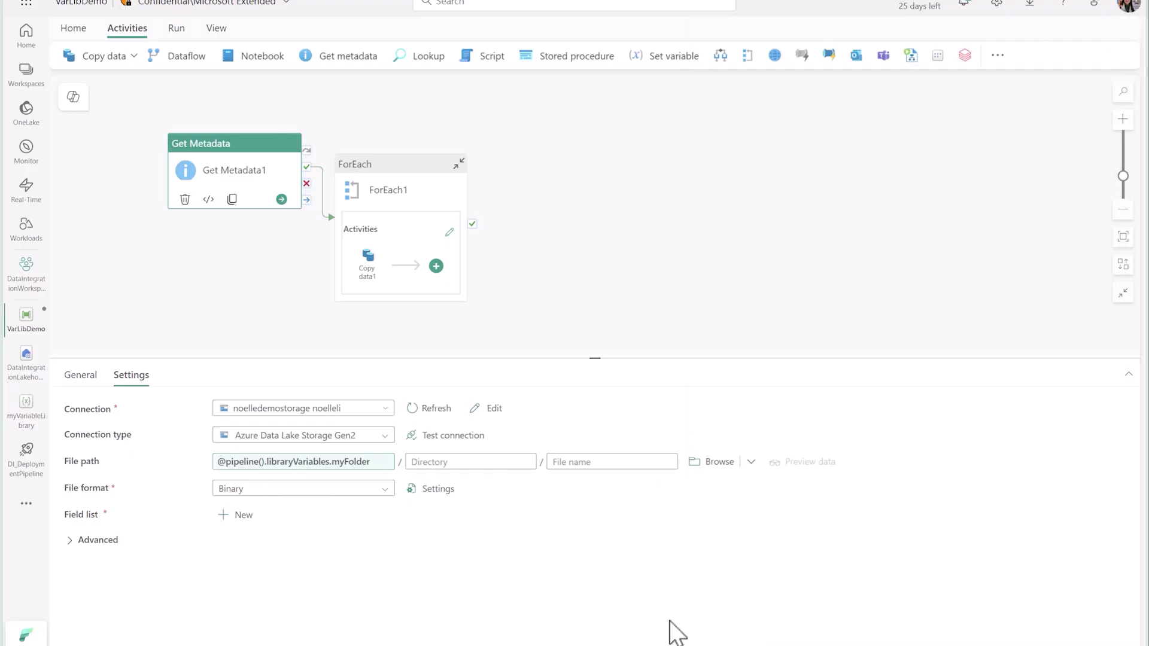
Set Get Metadata1's directory path to the myDirectory library variable.
click(477, 464)
click(482, 484)
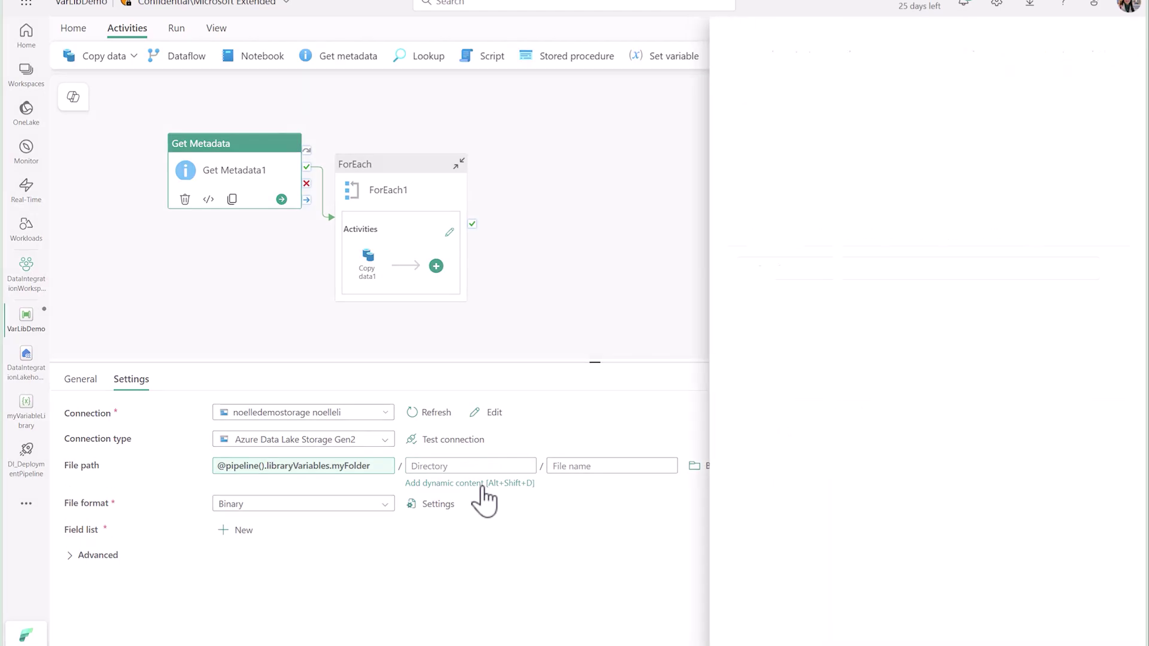
click(882, 239)
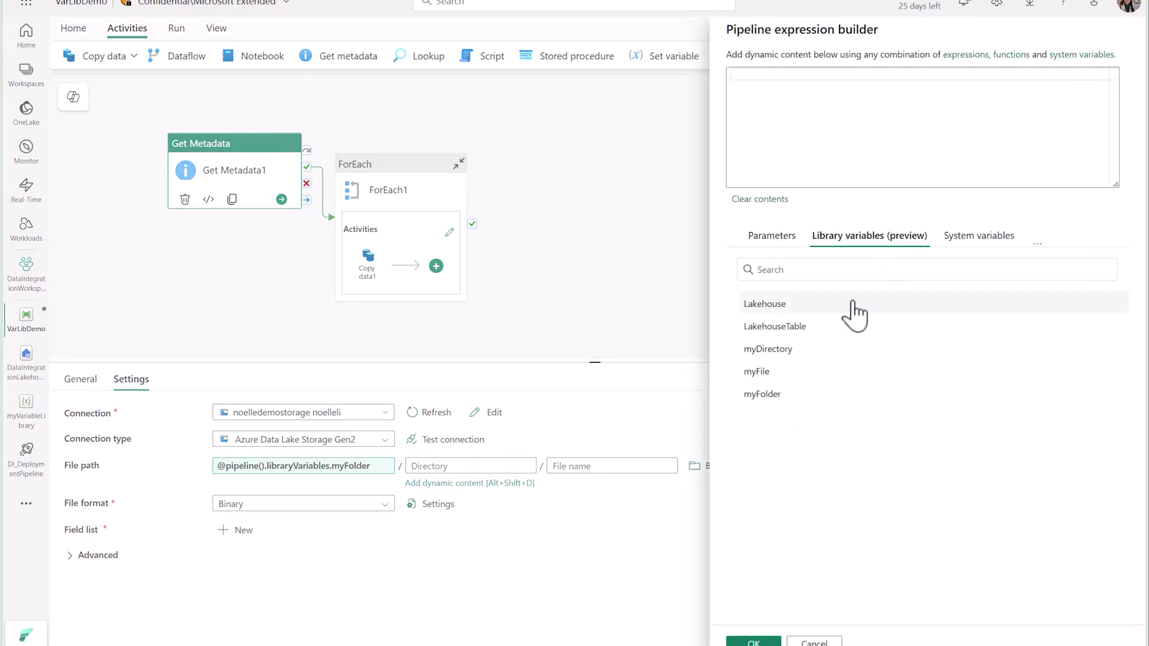
click(821, 359)
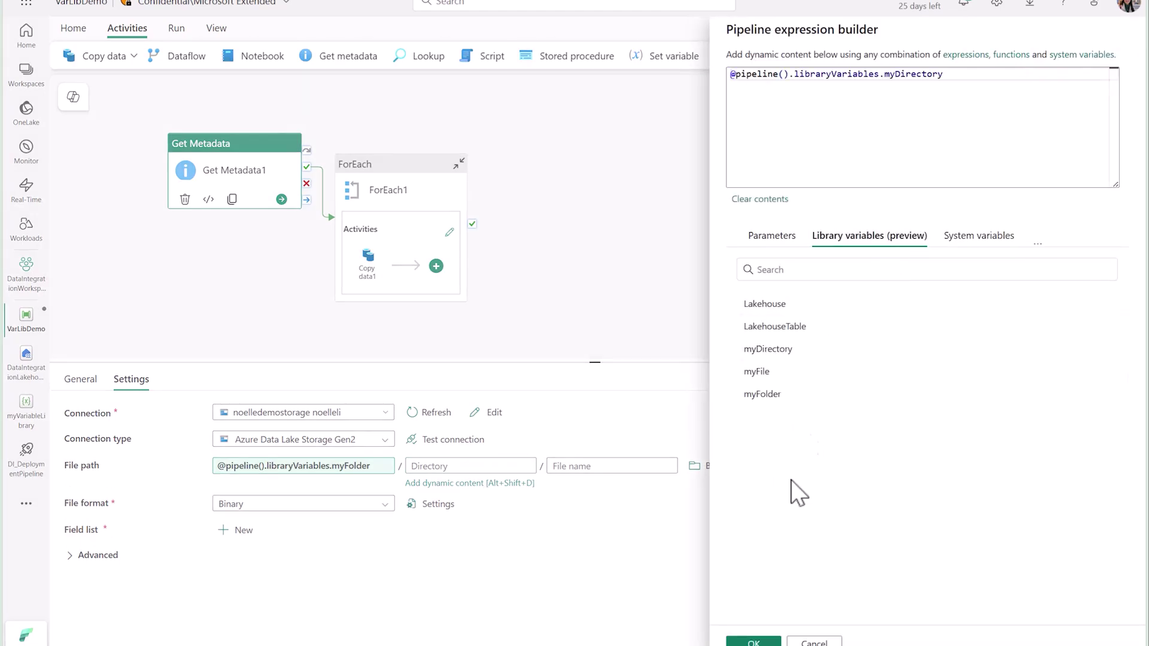
click(753, 641)
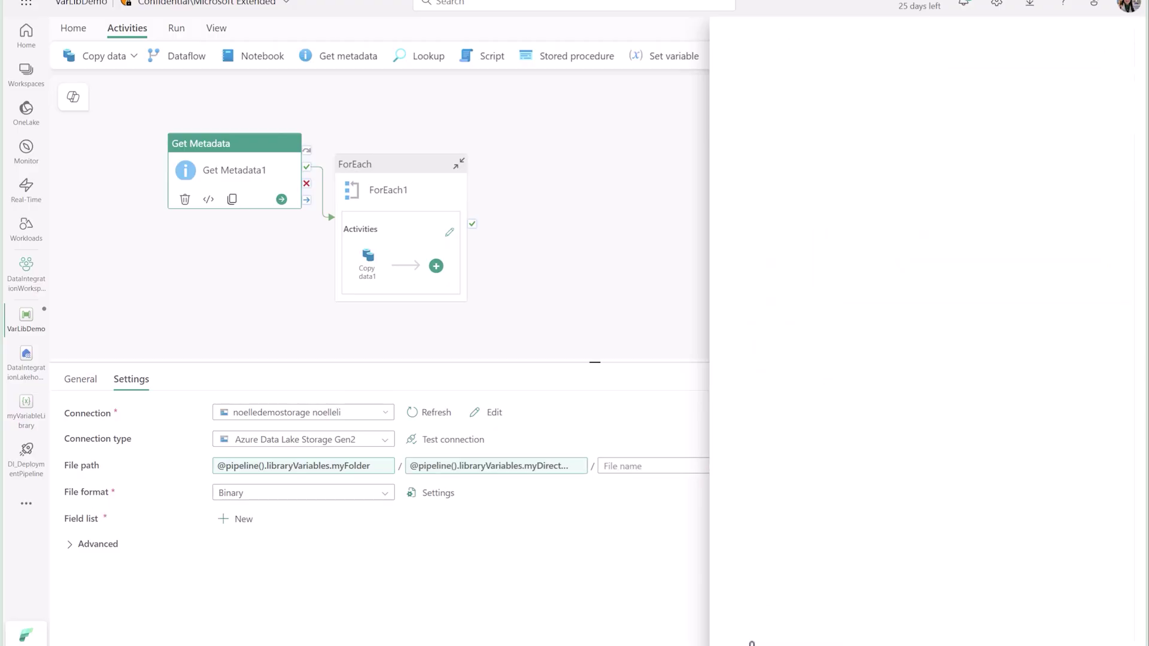
click(415, 186)
Set Copy data1's destination connection to the Lakehouse library variable via dynamic content.
click(368, 236)
click(191, 380)
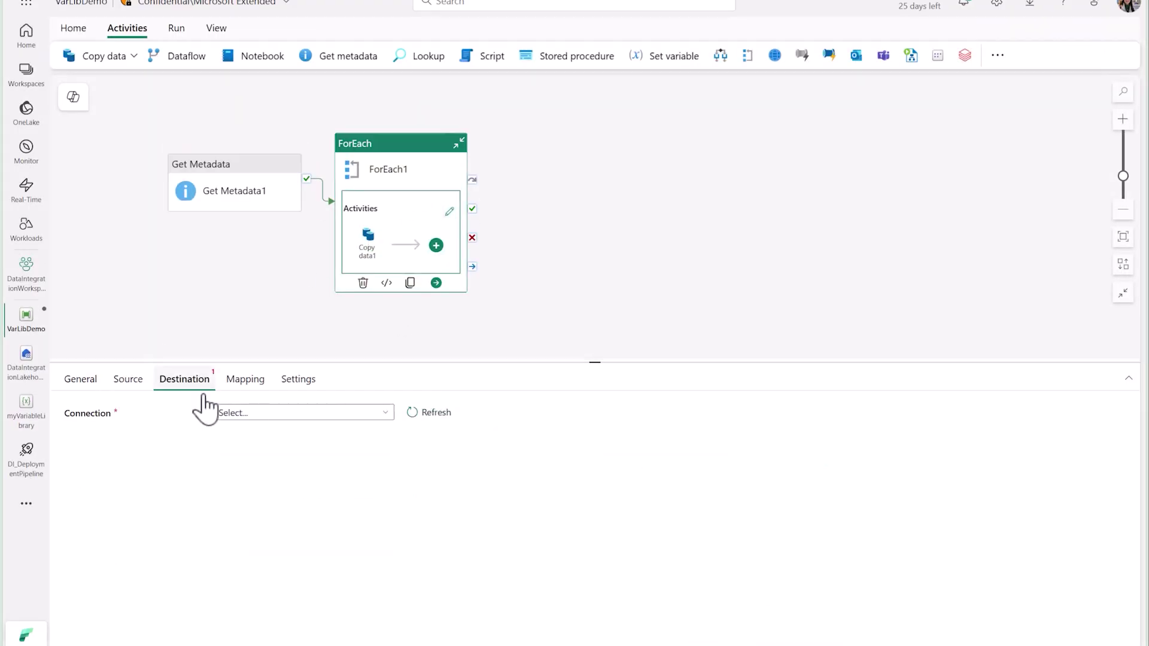
click(293, 417)
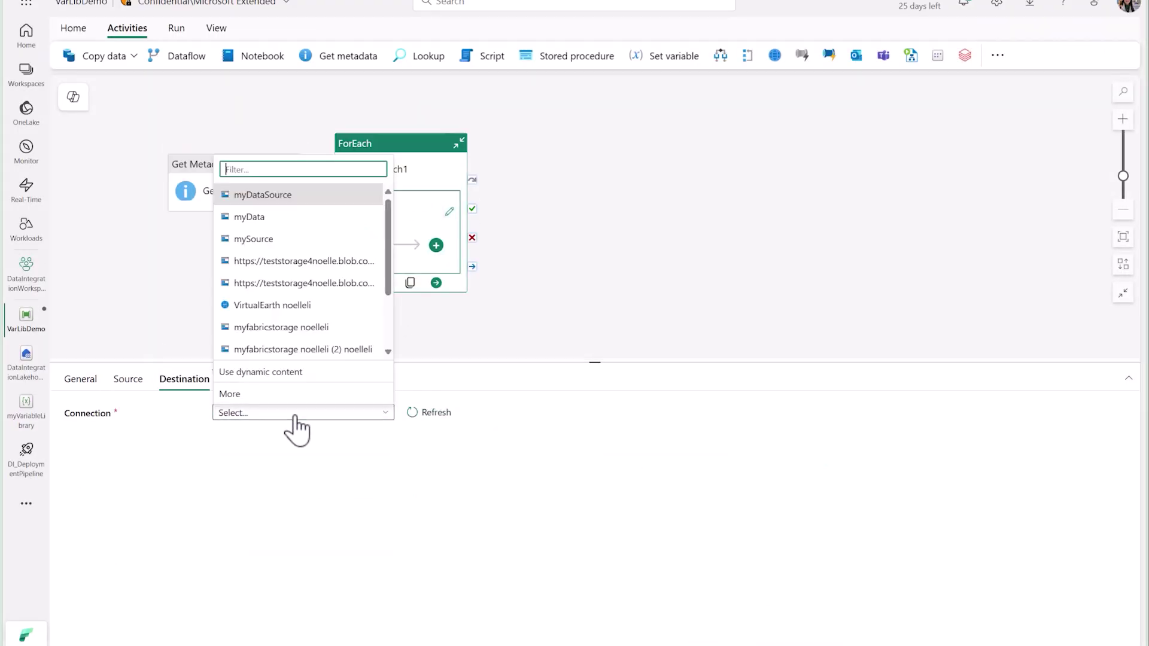
click(304, 372)
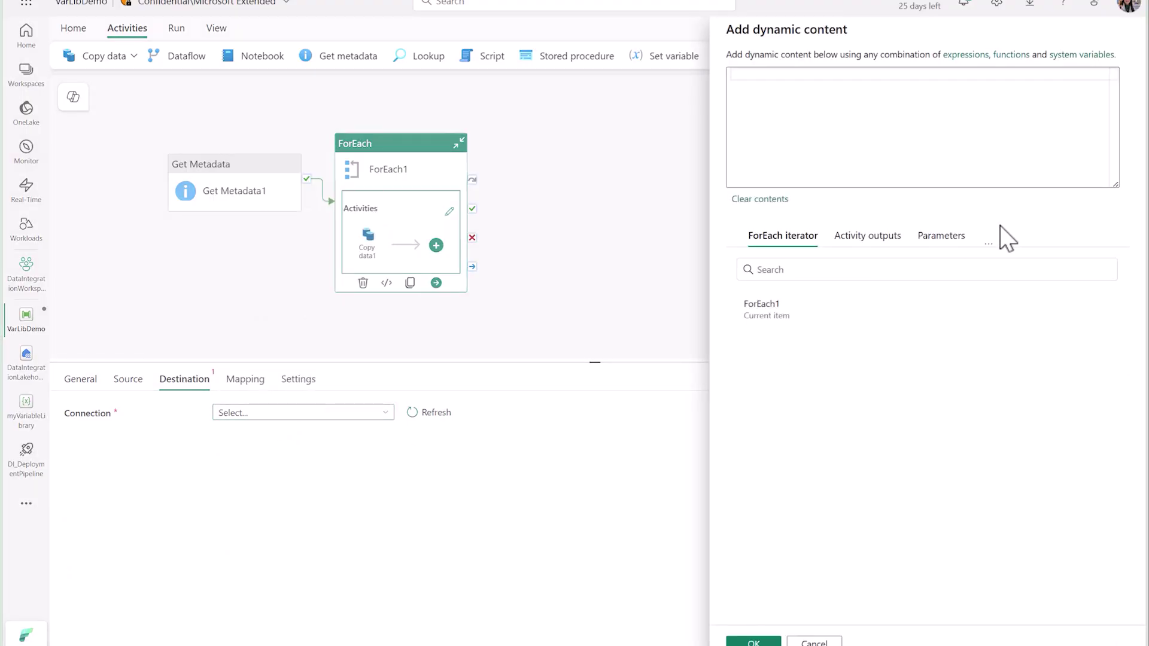
click(989, 243)
click(903, 281)
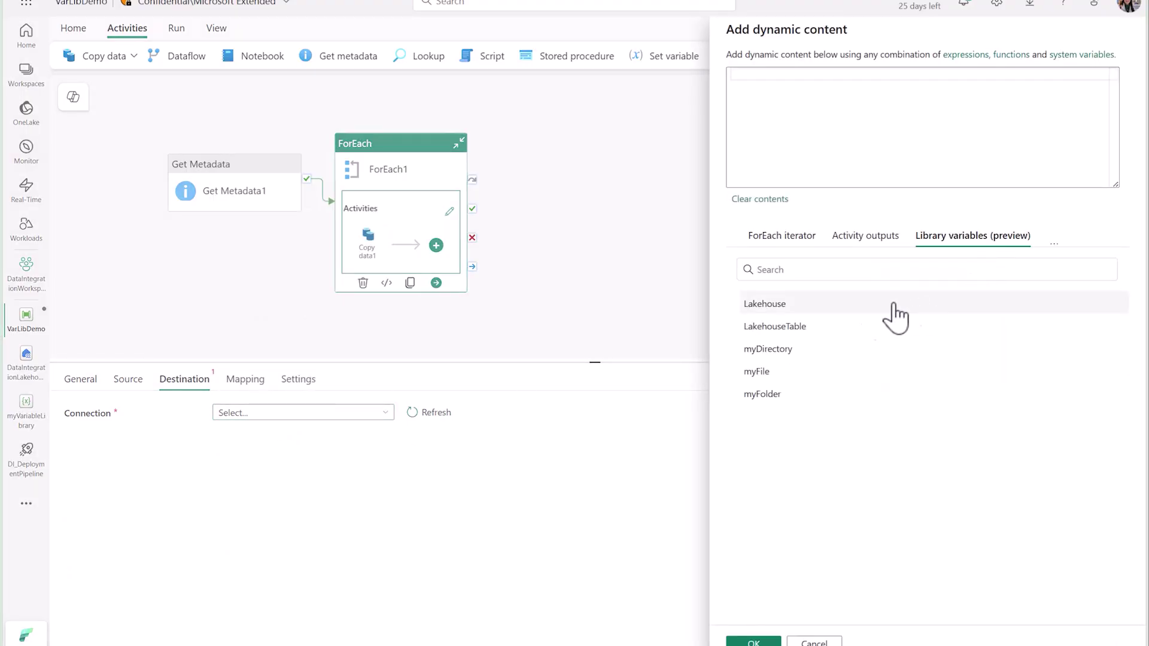
click(804, 309)
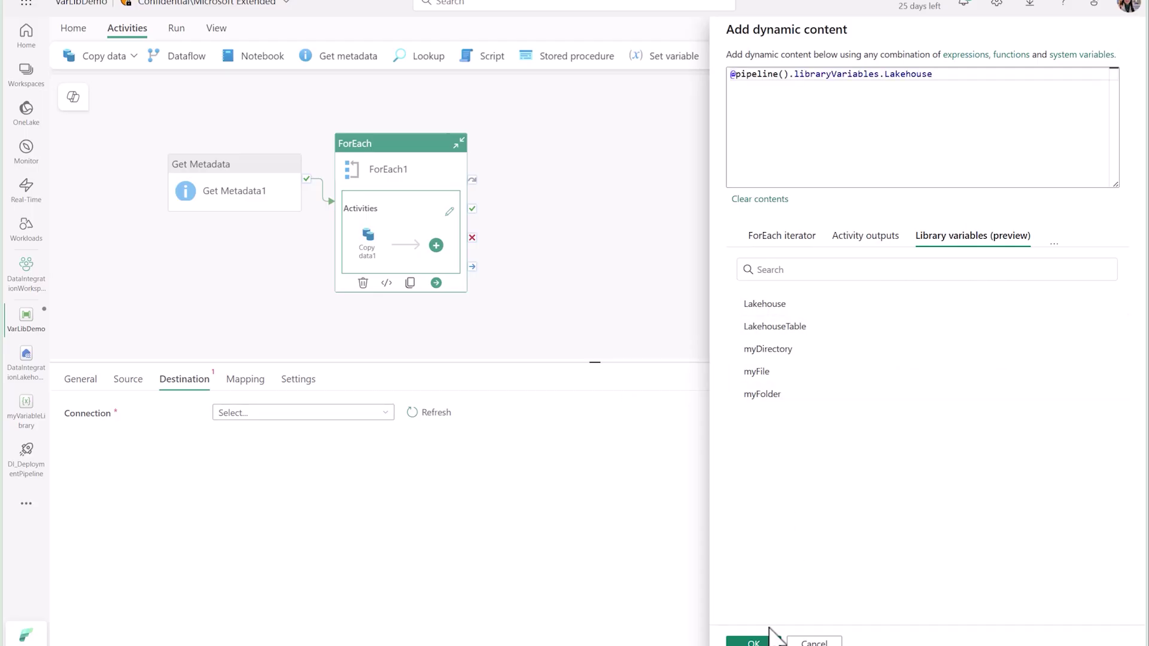
click(754, 642)
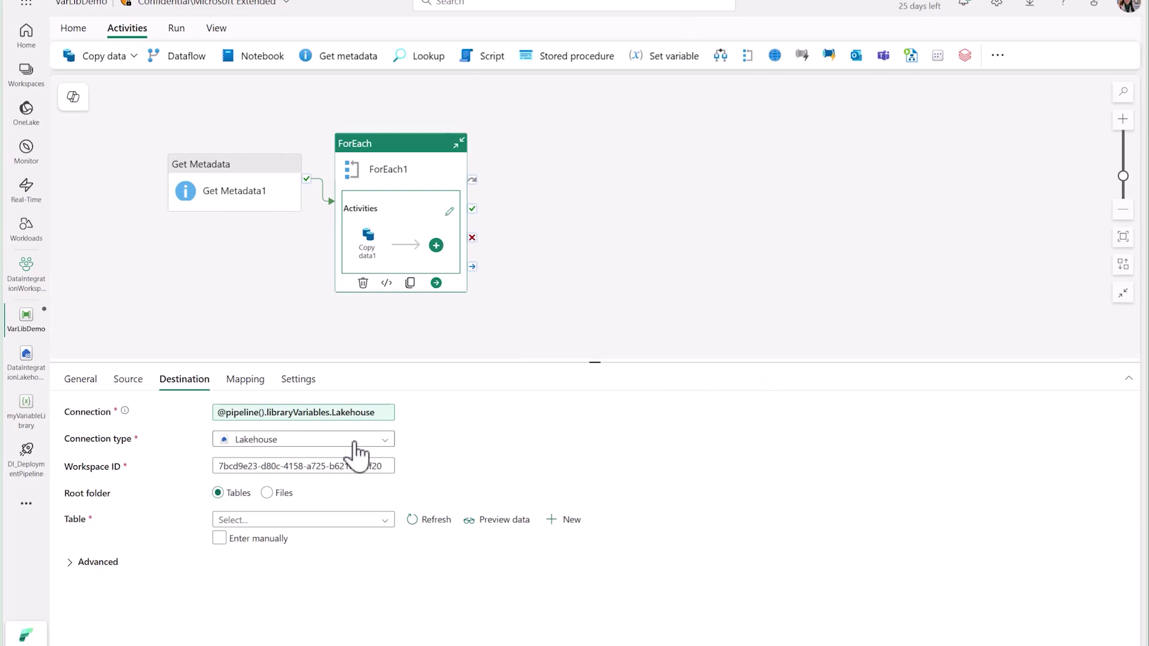
Enter the destination table name manually as the LakehouseTable library variable expression.
click(372, 519)
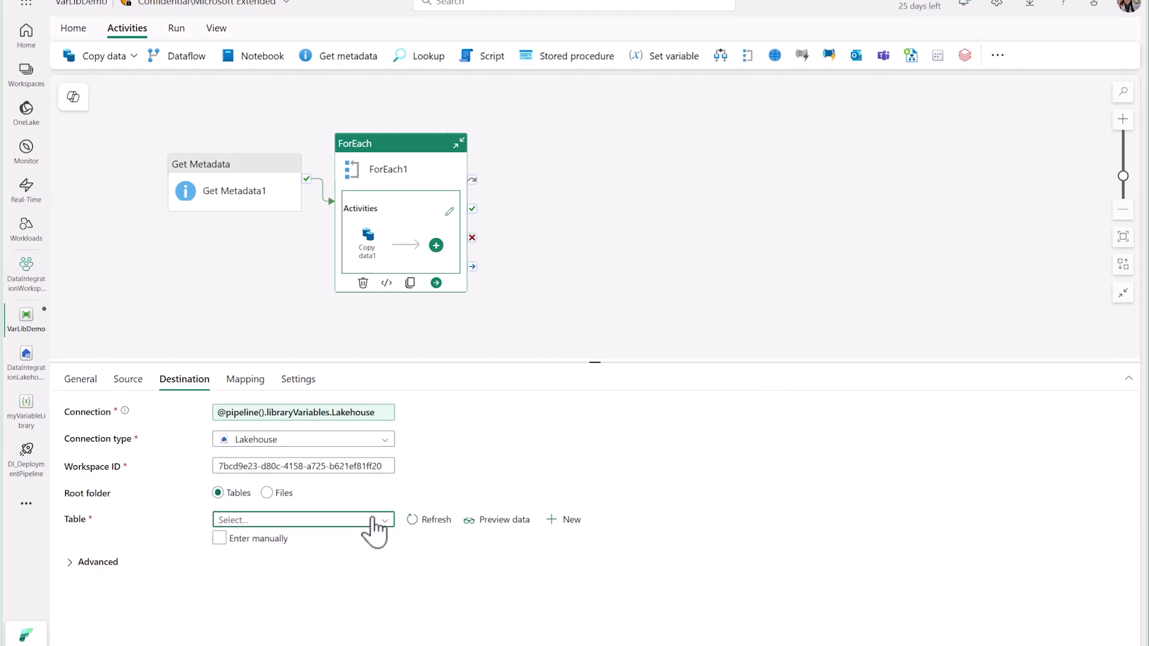
click(256, 538)
click(495, 537)
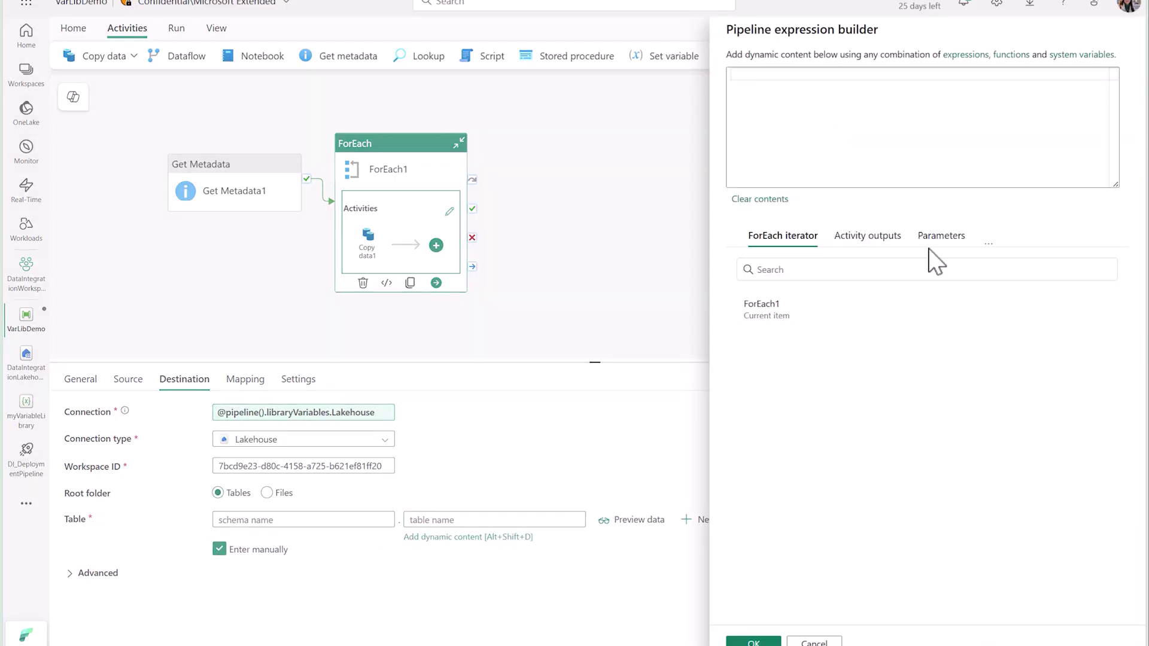
click(989, 243)
click(934, 272)
click(796, 328)
click(753, 641)
Save the VarLibDemo pipeline and run it.
click(73, 29)
click(68, 55)
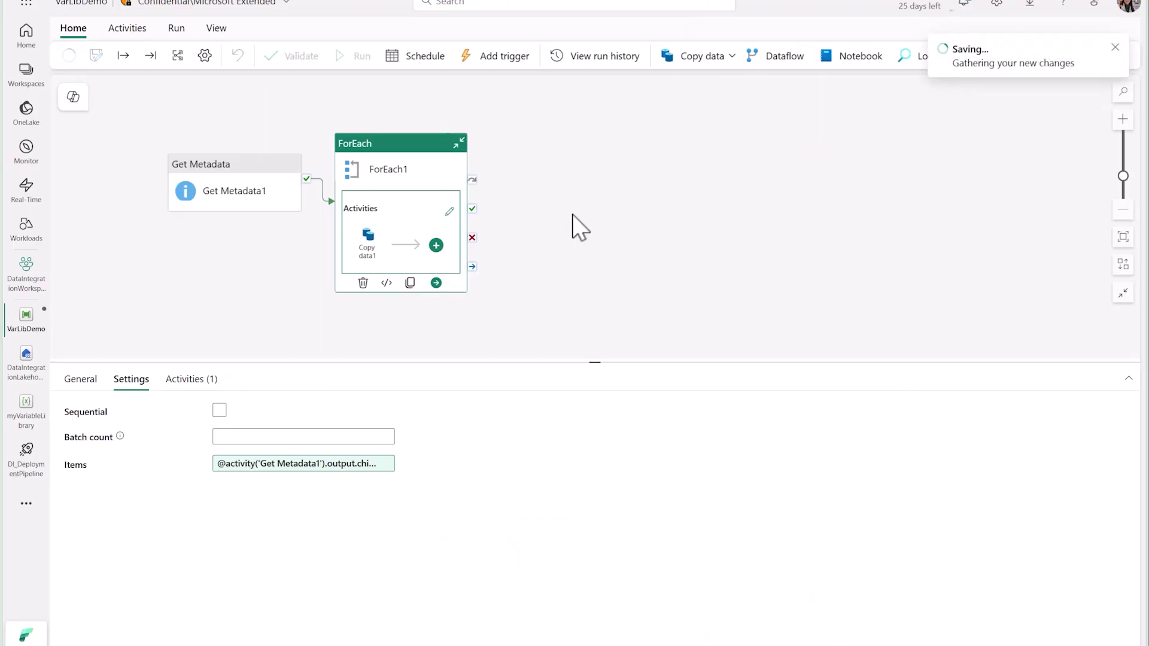
click(590, 221)
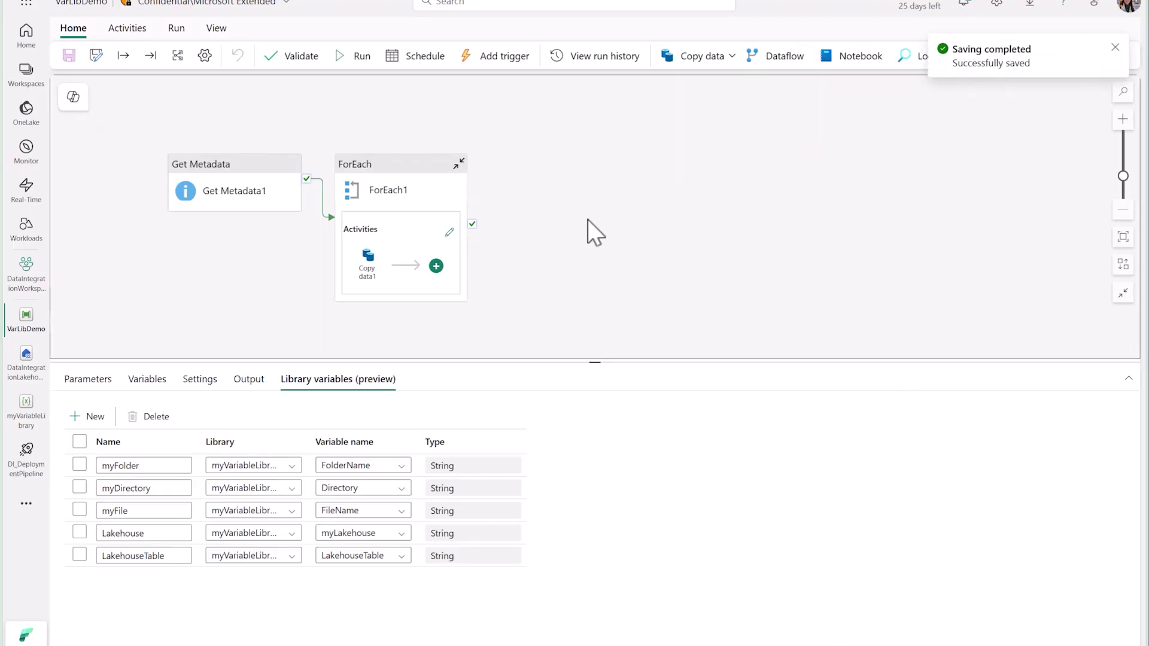
click(354, 55)
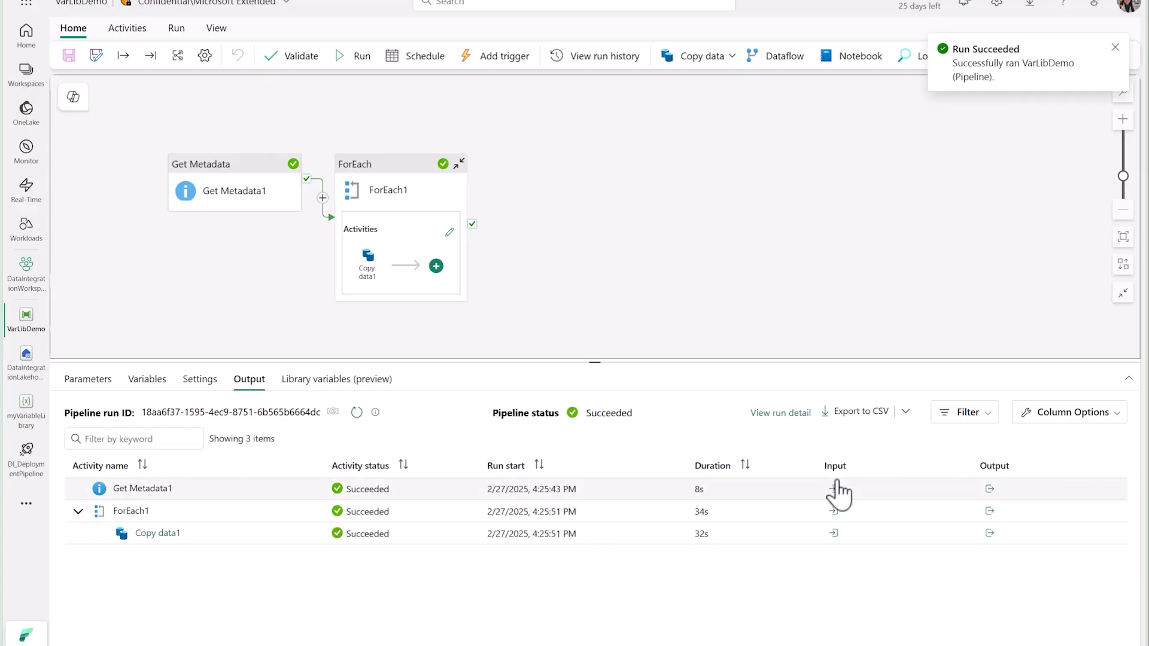
Check Copy data1's run input shows file system variablelibrarydev and folder dev.
click(834, 534)
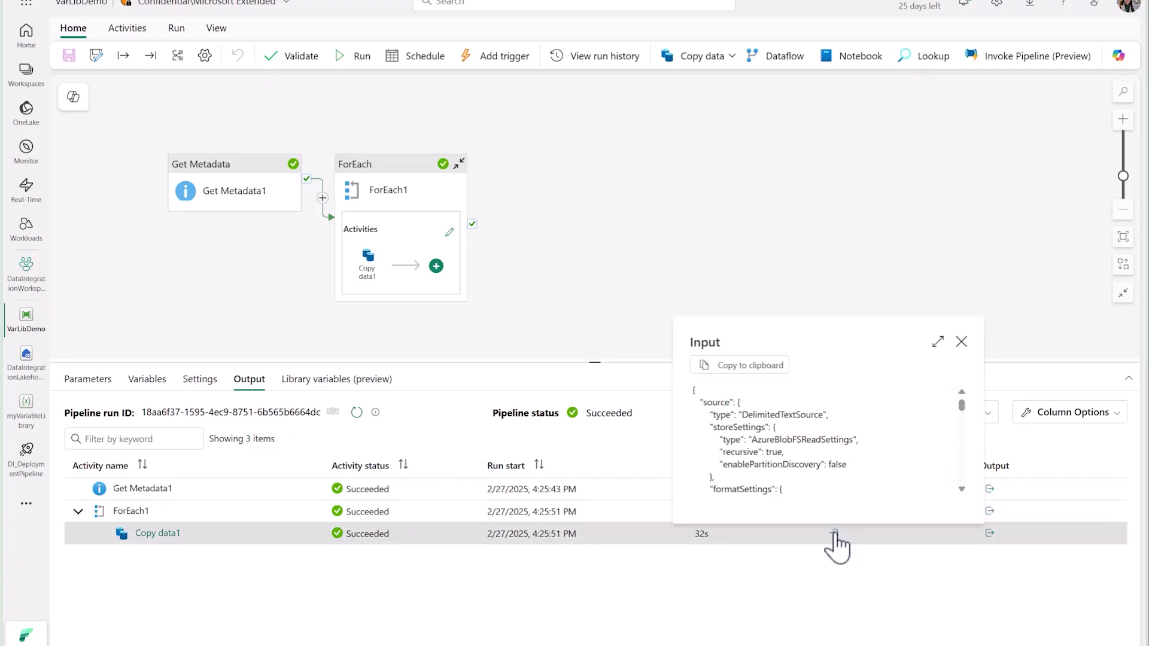
scroll(836, 464, down, 6)
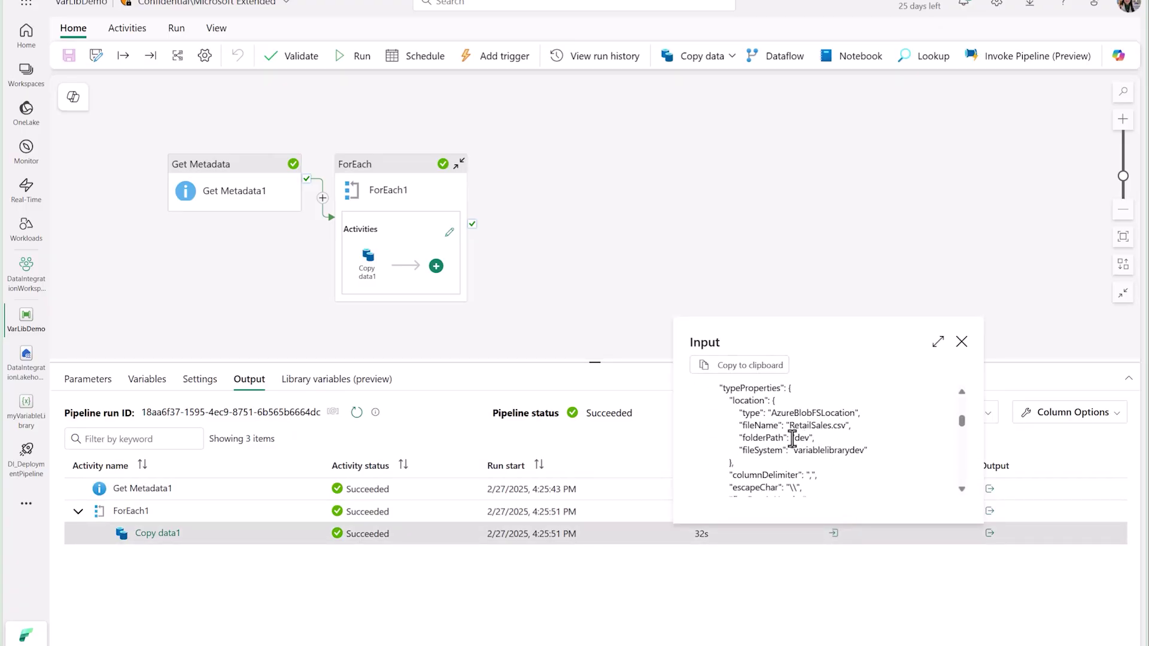
drag(794, 450, 866, 450)
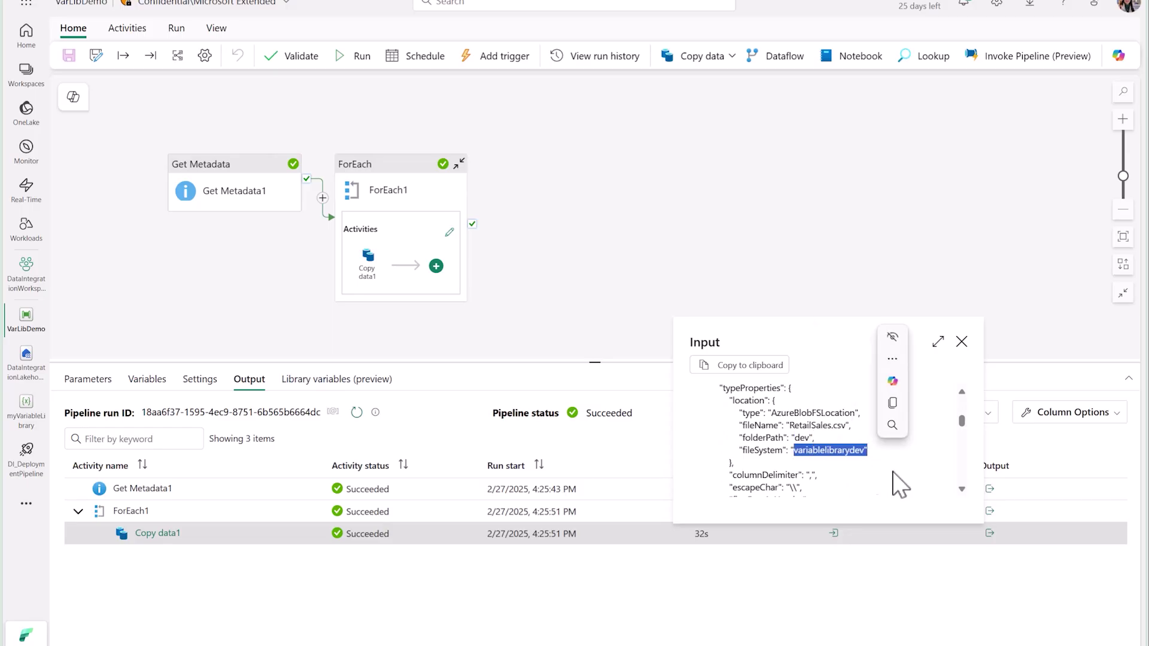
click(932, 468)
click(1007, 546)
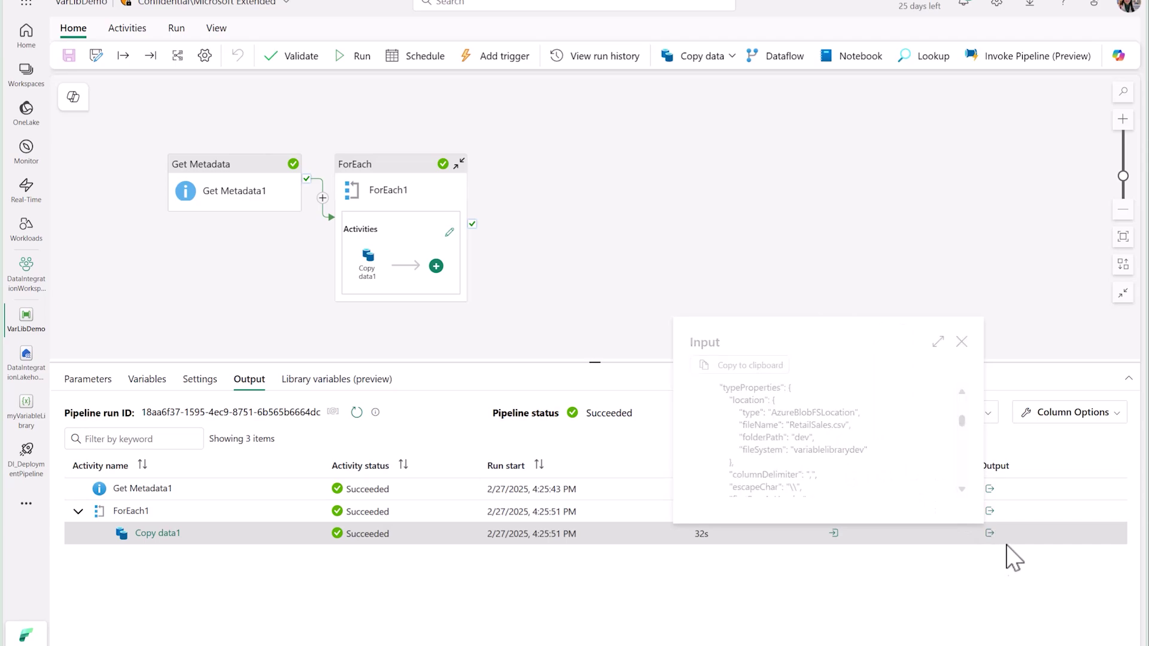
Open DataIntegrationLakehouse and expand Tables > dbo to show devTable.
click(16, 368)
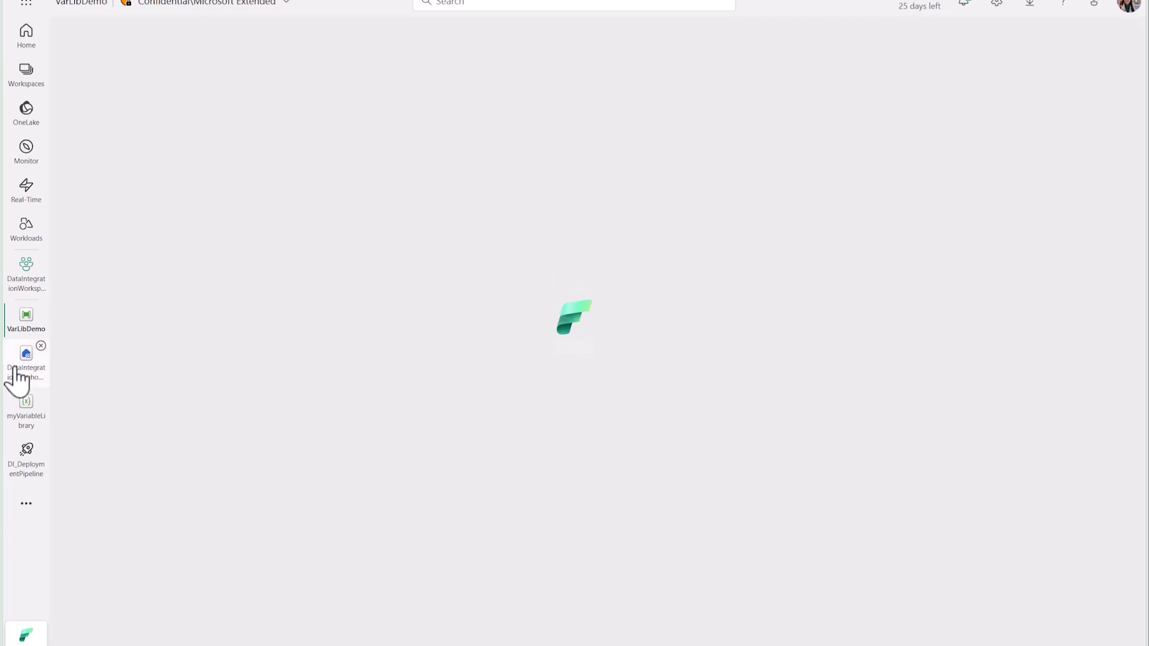
click(100, 206)
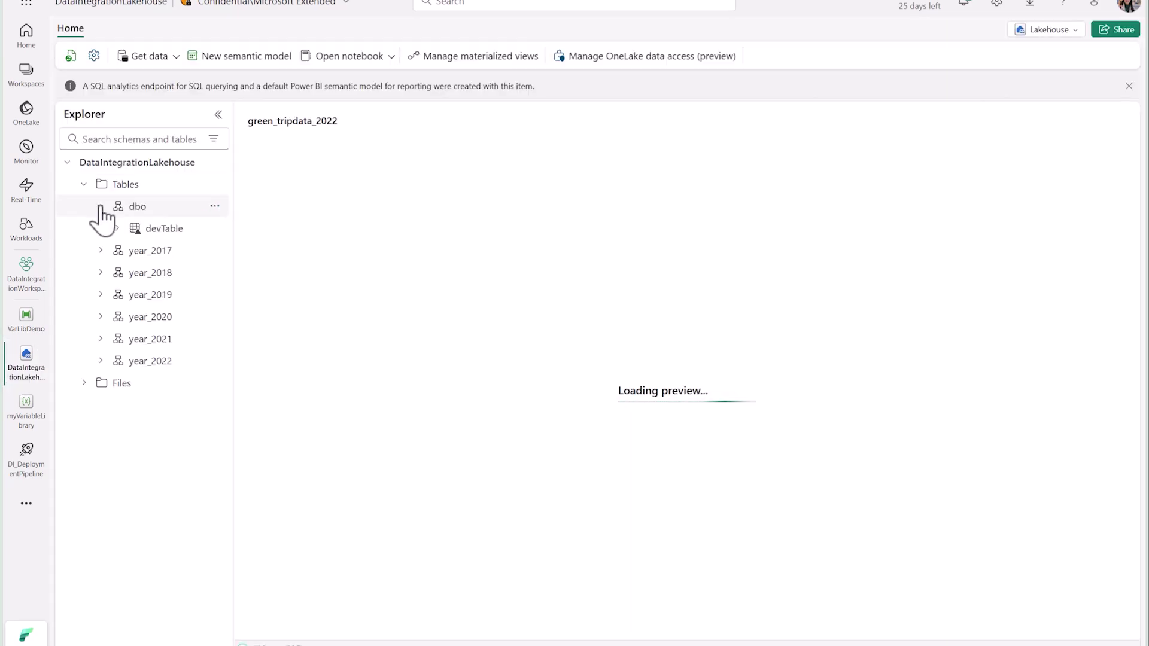
mouse_move(195, 233)
mouse_down()
mouse_move(146, 228)
mouse_move(214, 236)
mouse_up()
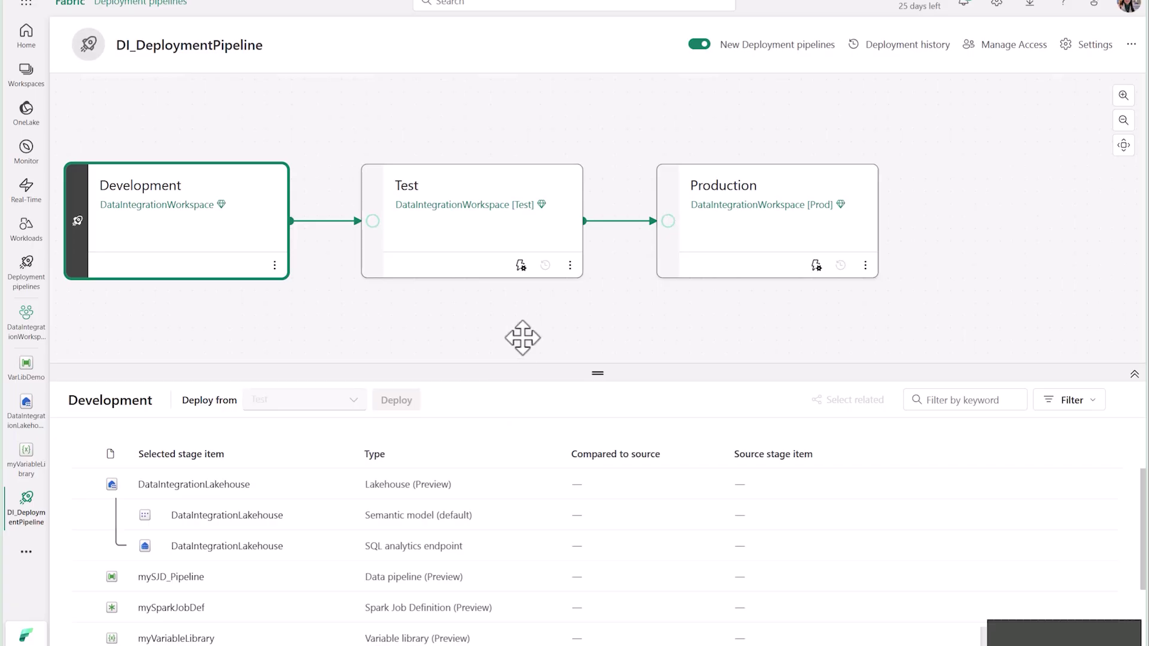
Select myVariableLibrary and VarLibDemo and deploy them from Development to Test.
drag(499, 377, 502, 312)
click(530, 176)
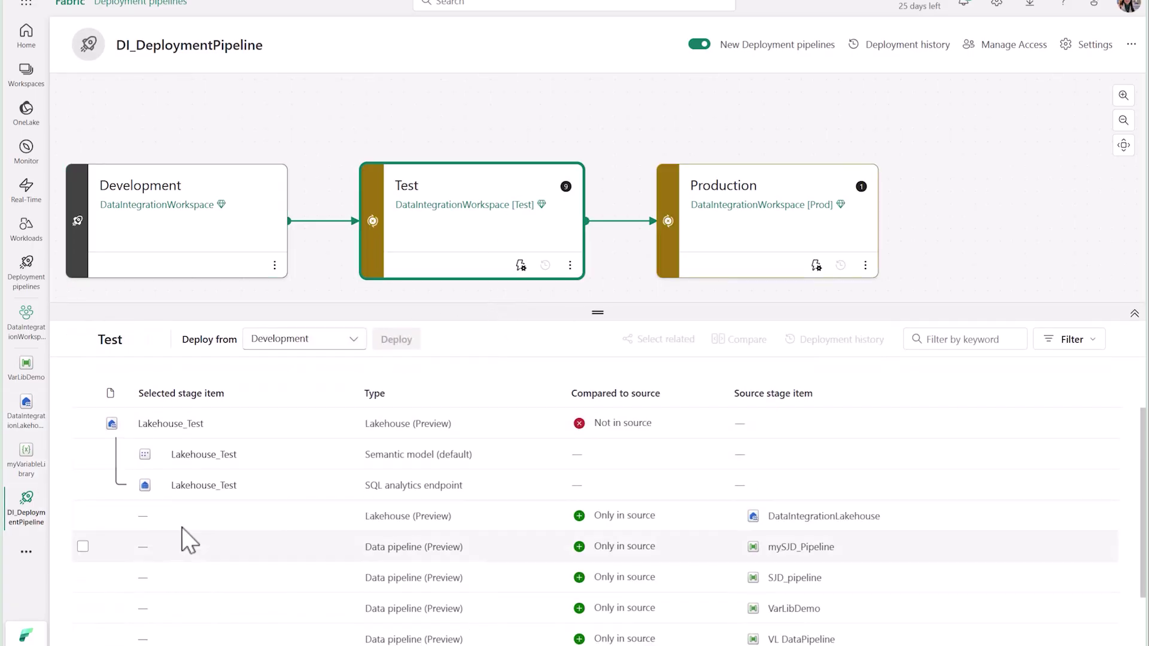
scroll(165, 465, down, 2)
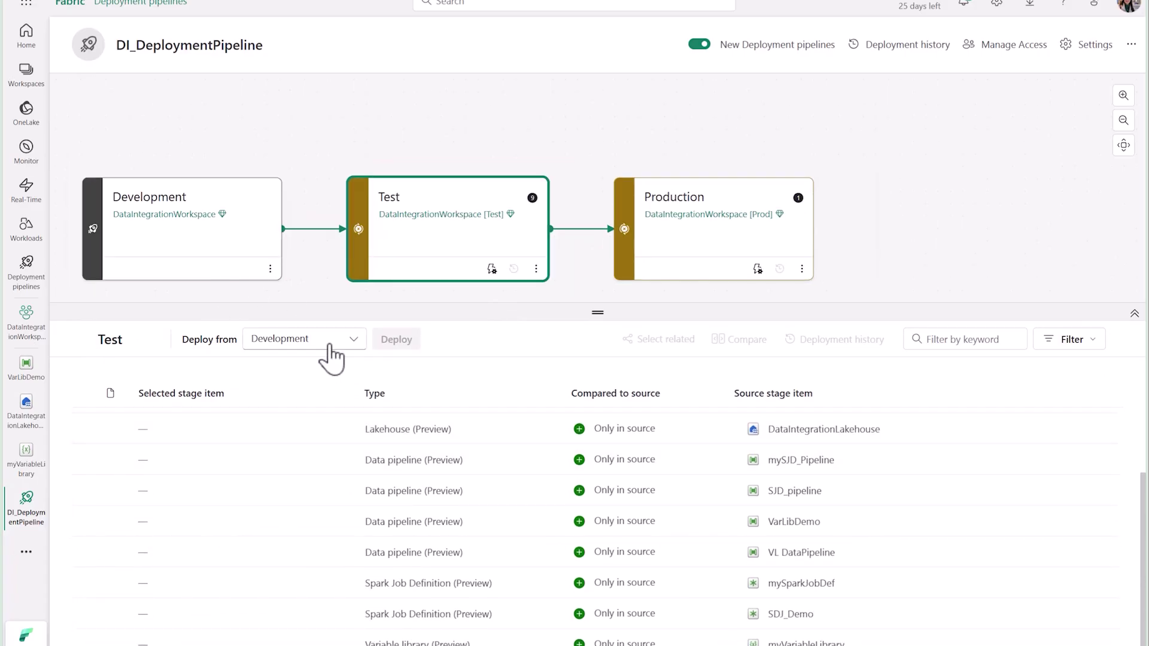
click(83, 643)
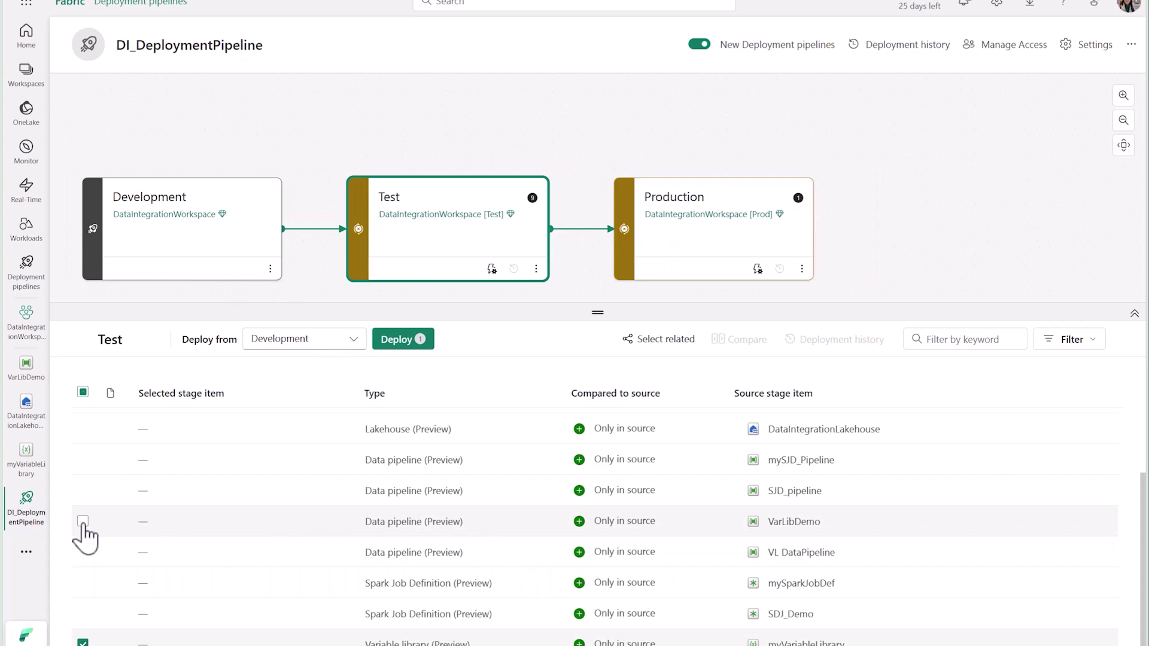
scroll(333, 473, up, 3)
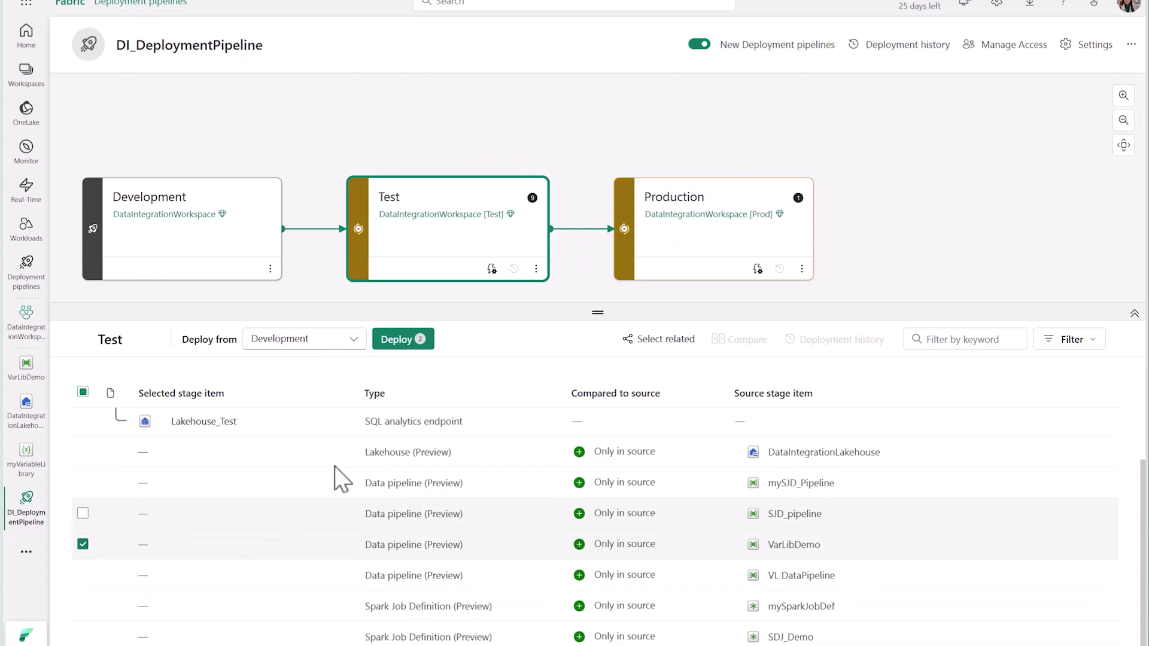
click(422, 340)
click(631, 435)
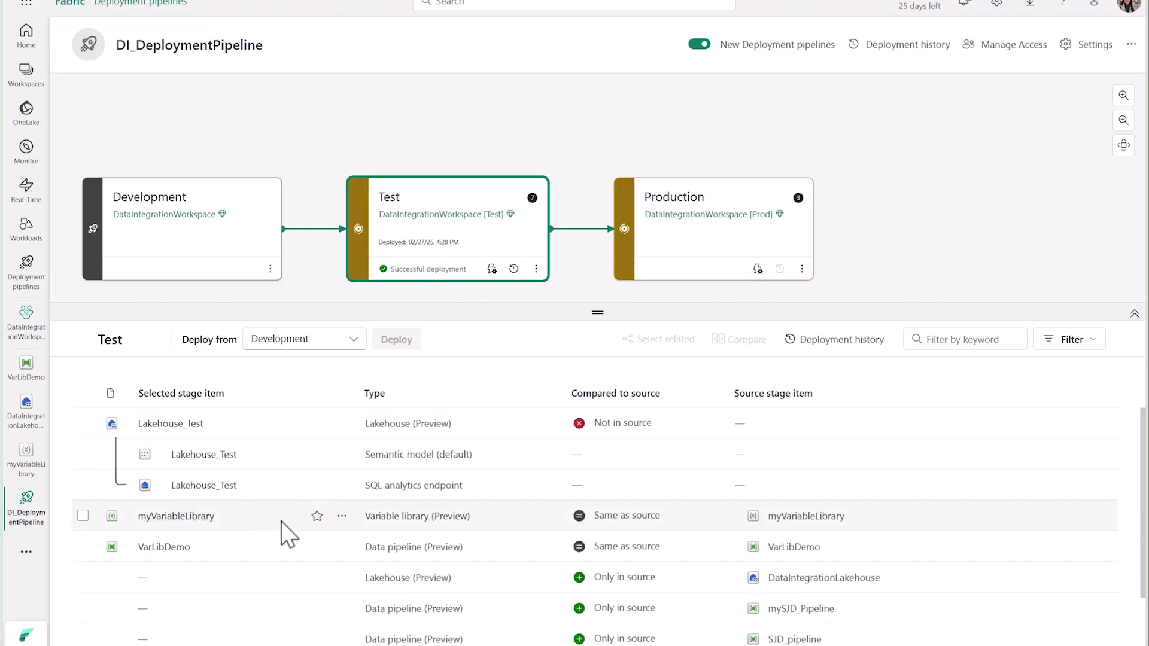
In the Test workspace's myVariableLibrary, set the Test value set active and save.
click(486, 228)
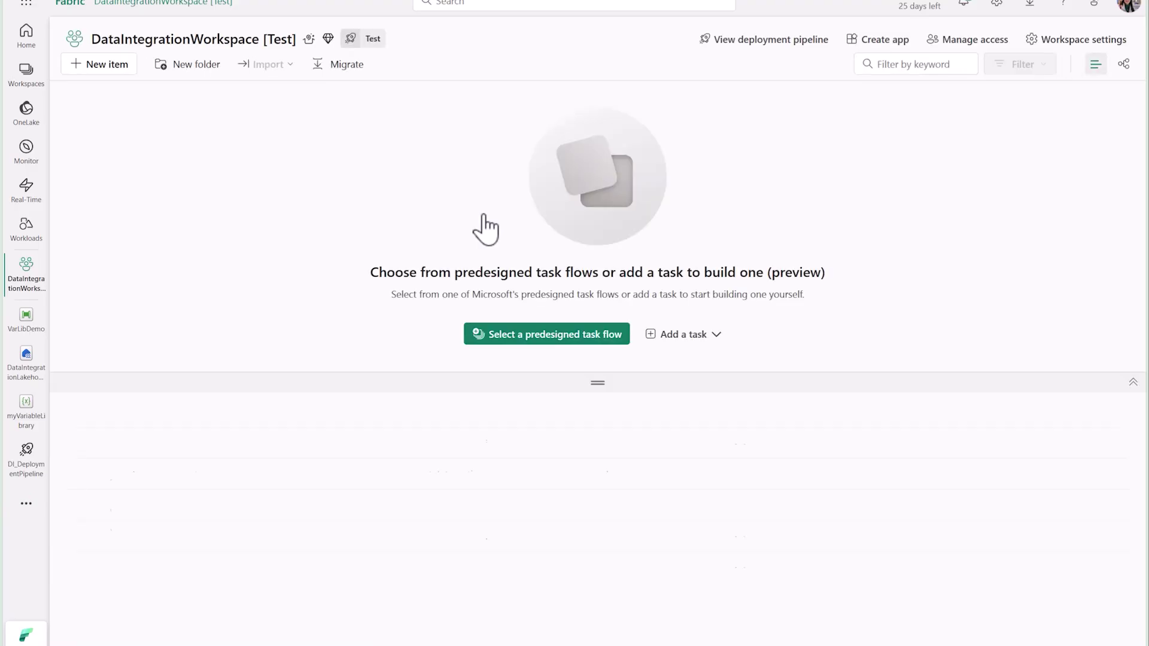
click(198, 537)
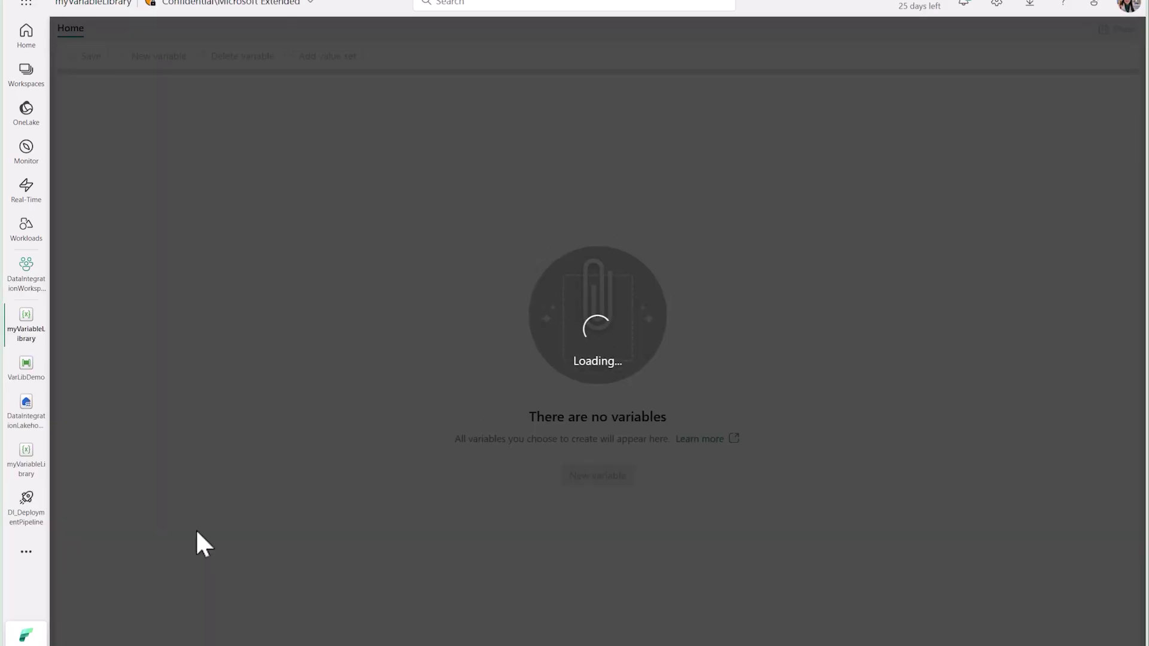
click(897, 174)
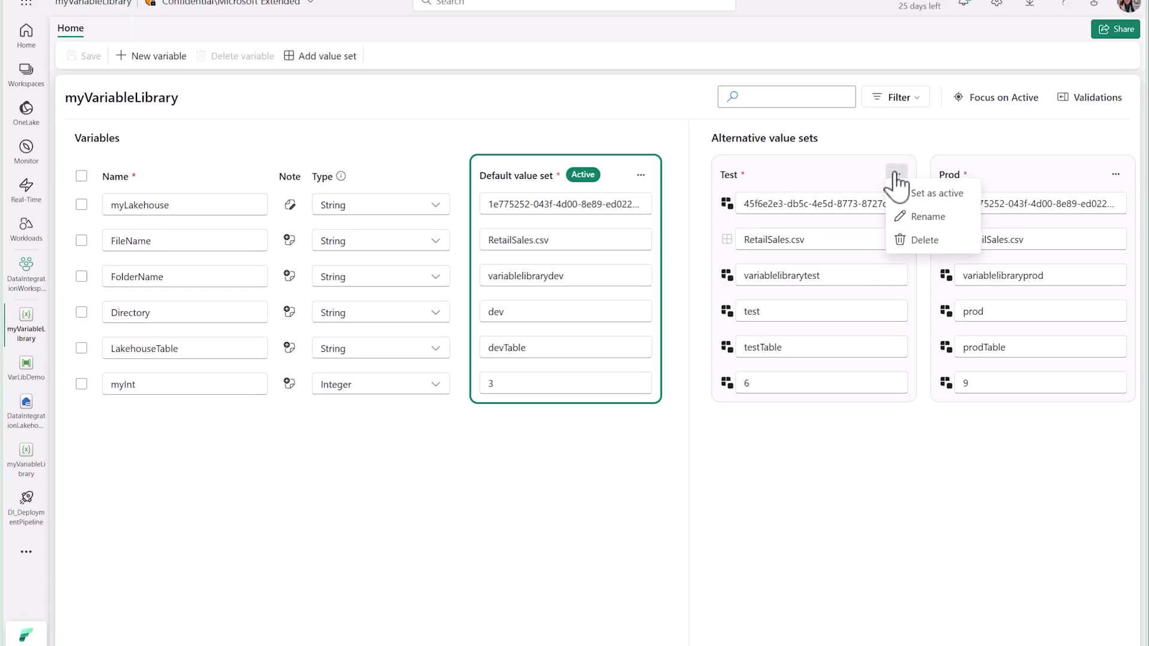
click(915, 195)
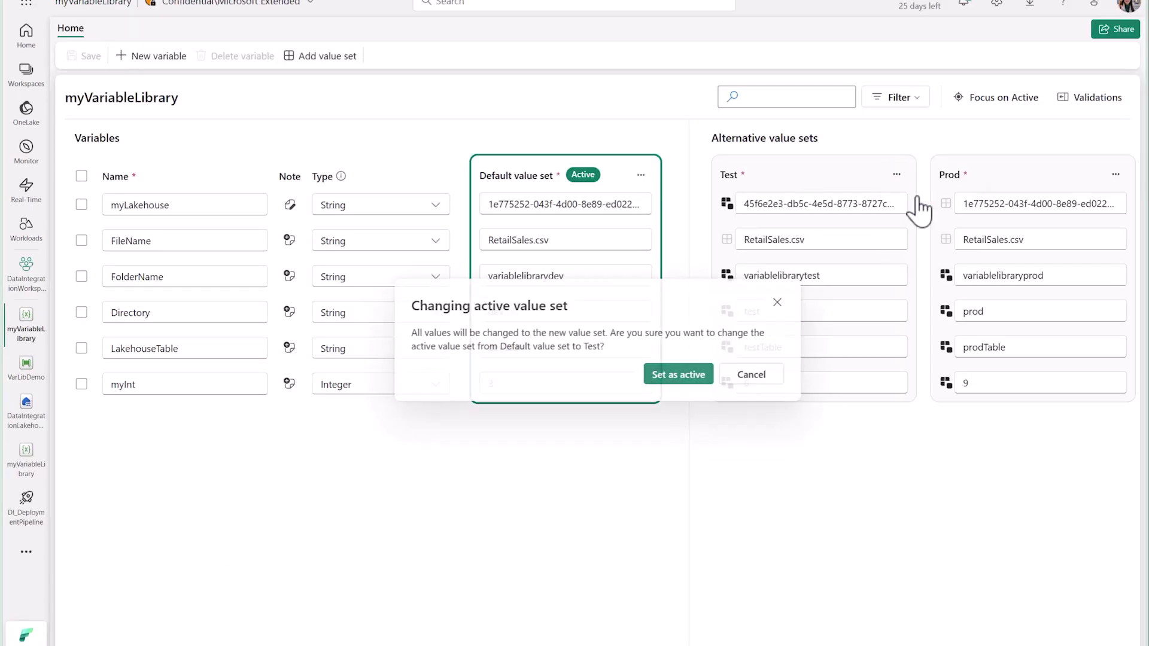
click(681, 378)
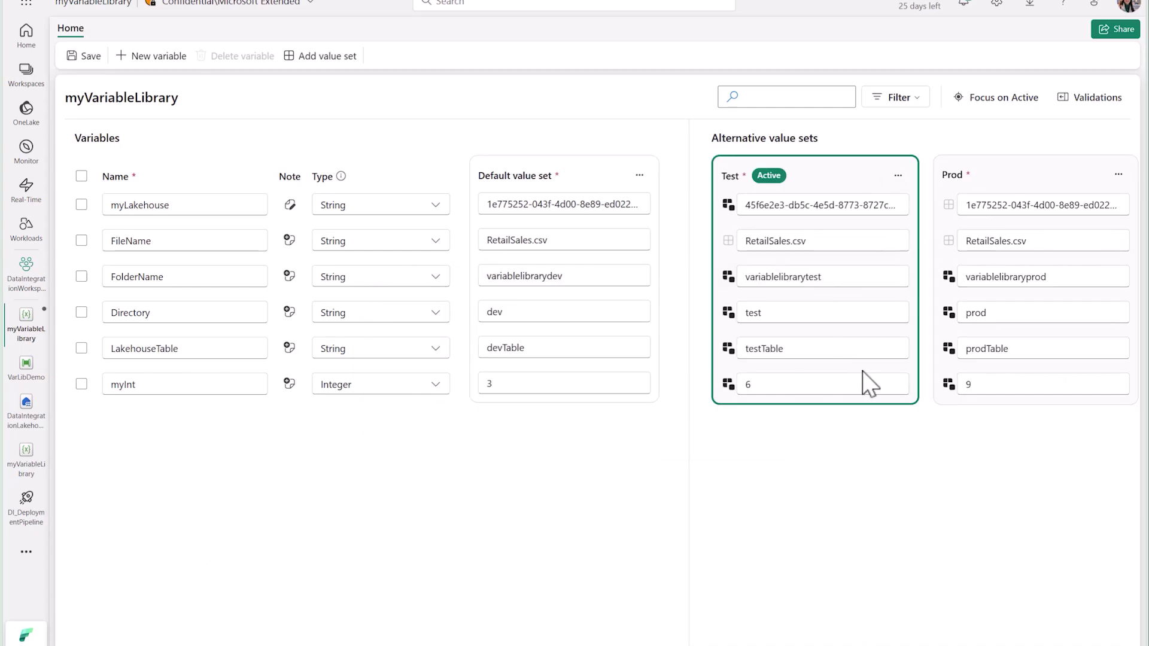
click(85, 56)
click(681, 374)
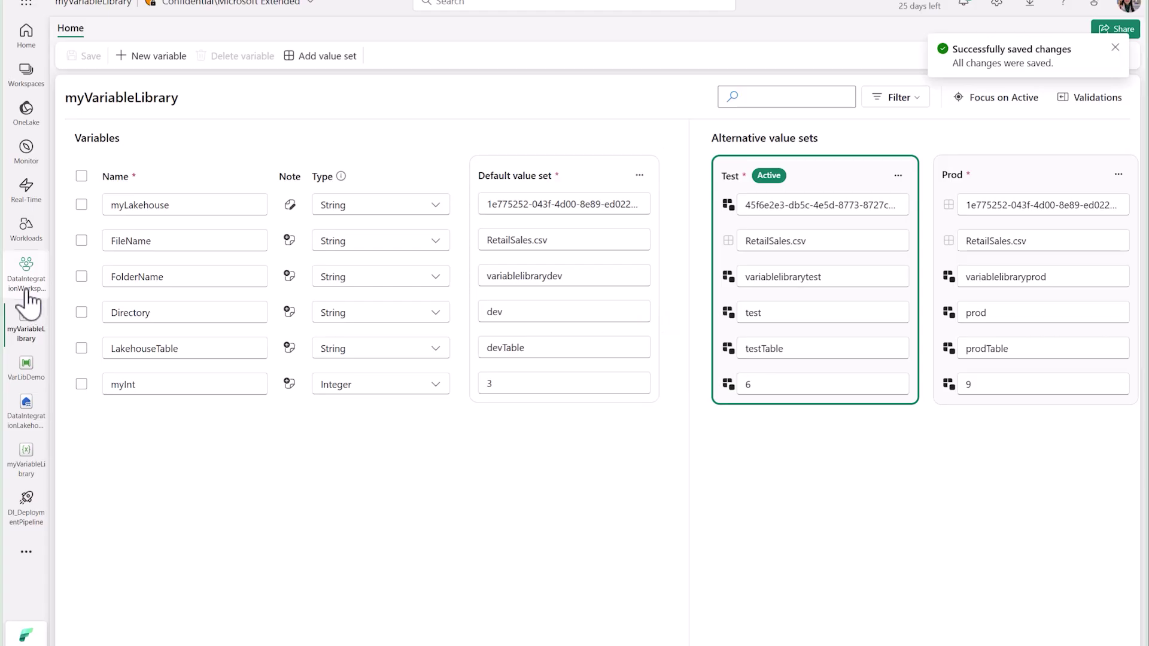
click(24, 289)
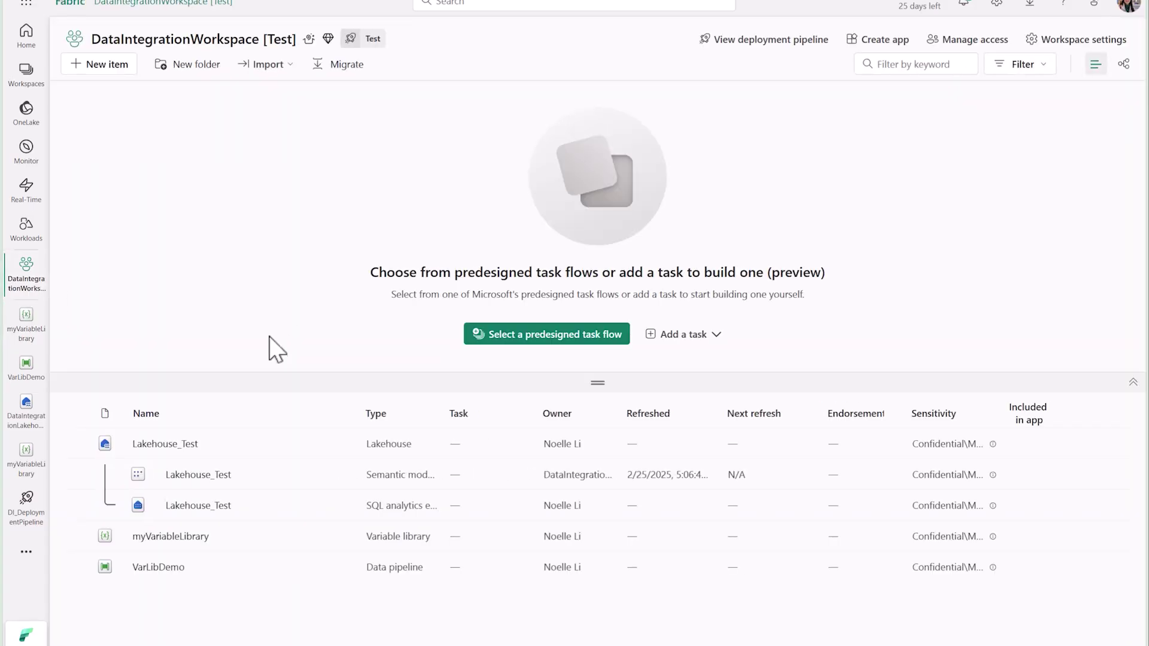
Open the Test workspace's VarLibDemo, review its library variables, and run it.
click(168, 576)
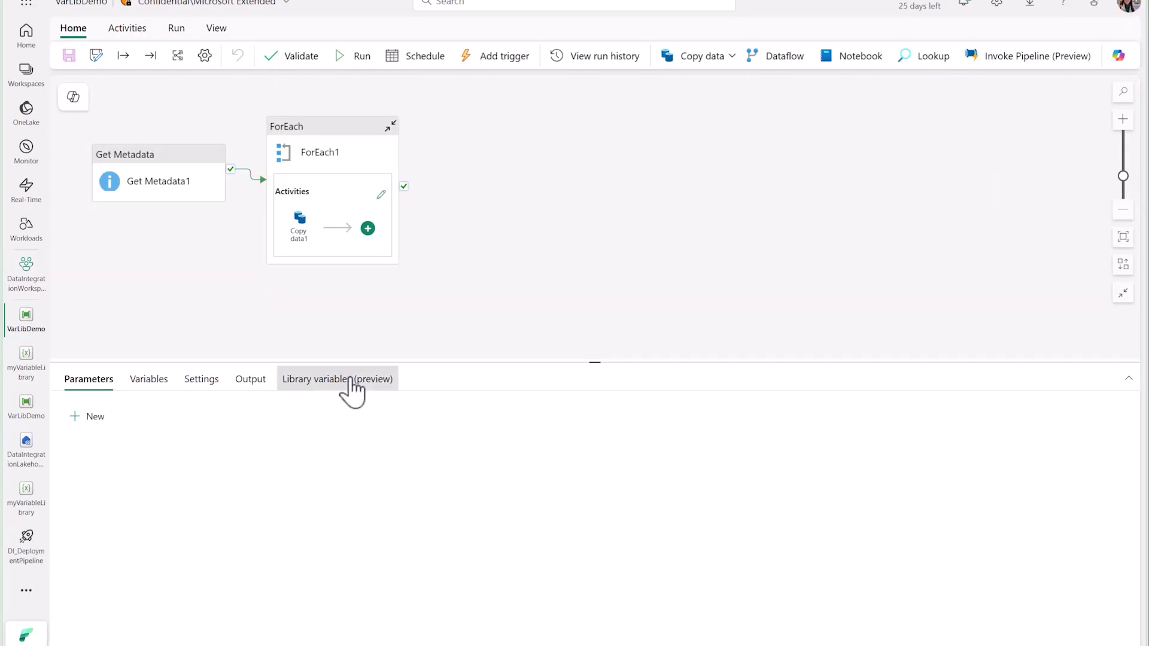
click(353, 389)
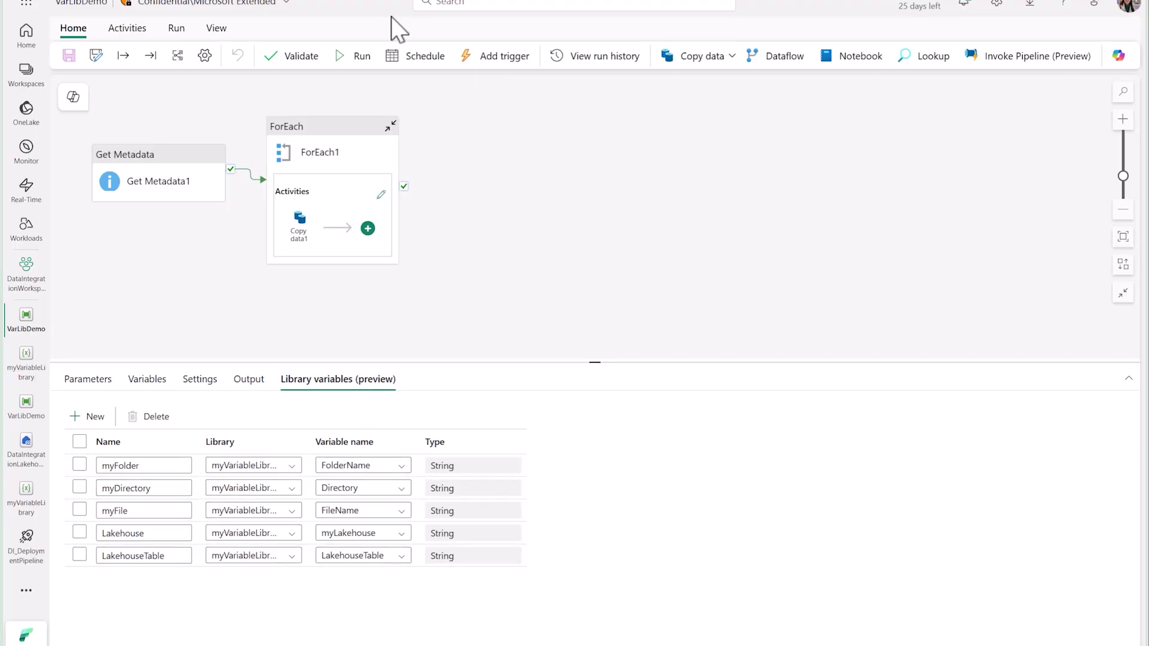
click(361, 55)
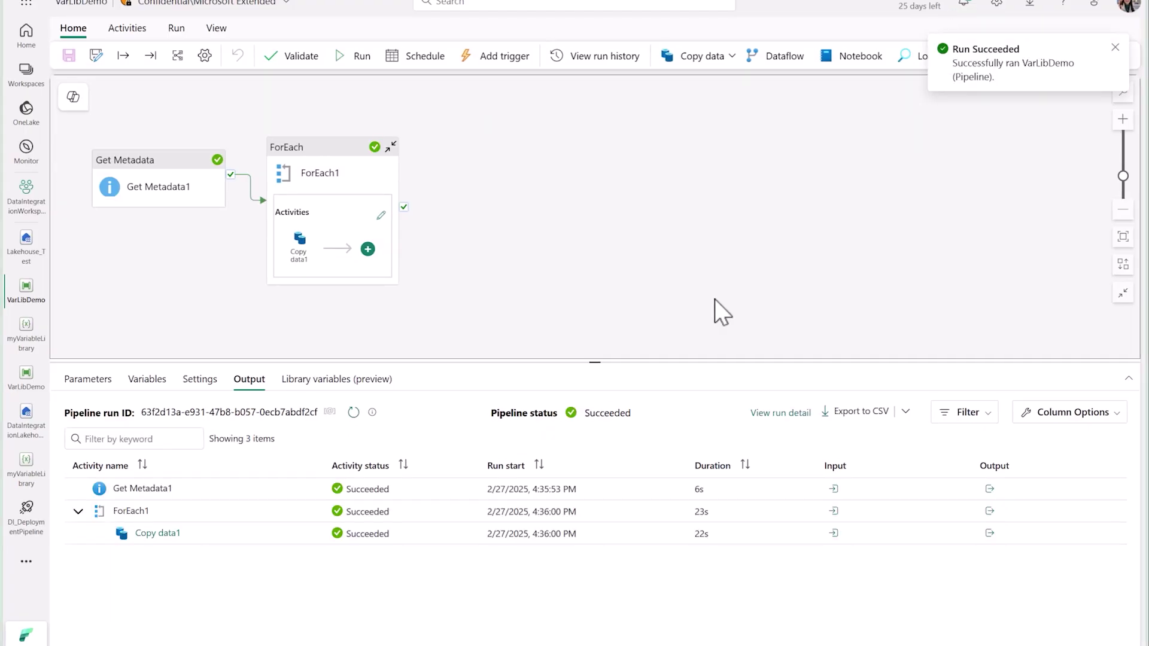
Verify Copy data1's input reads from the variablelibrarytest file system's test folder.
click(833, 534)
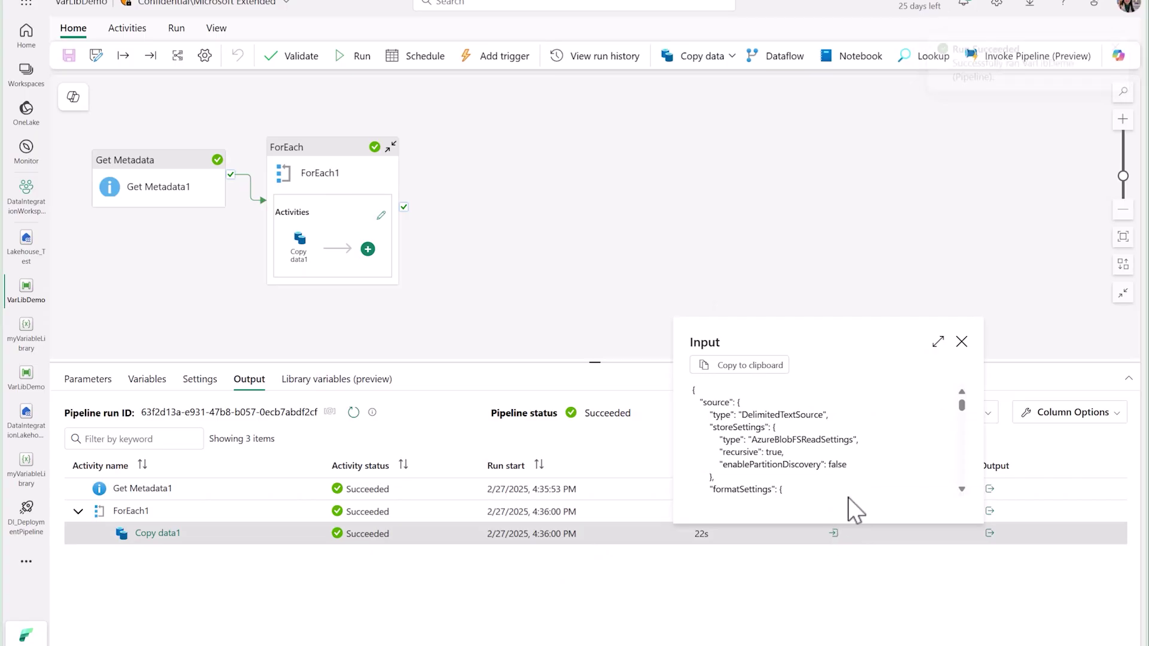
scroll(849, 498, down, 1)
scroll(848, 486, down, 5)
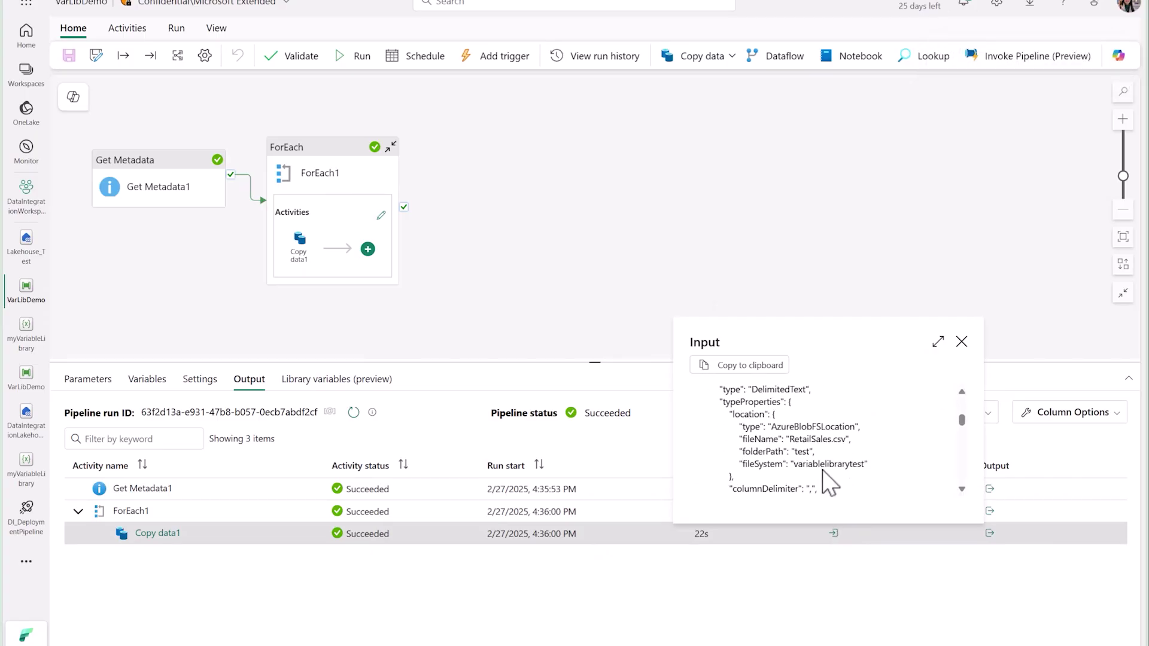
drag(791, 465, 866, 469)
click(931, 567)
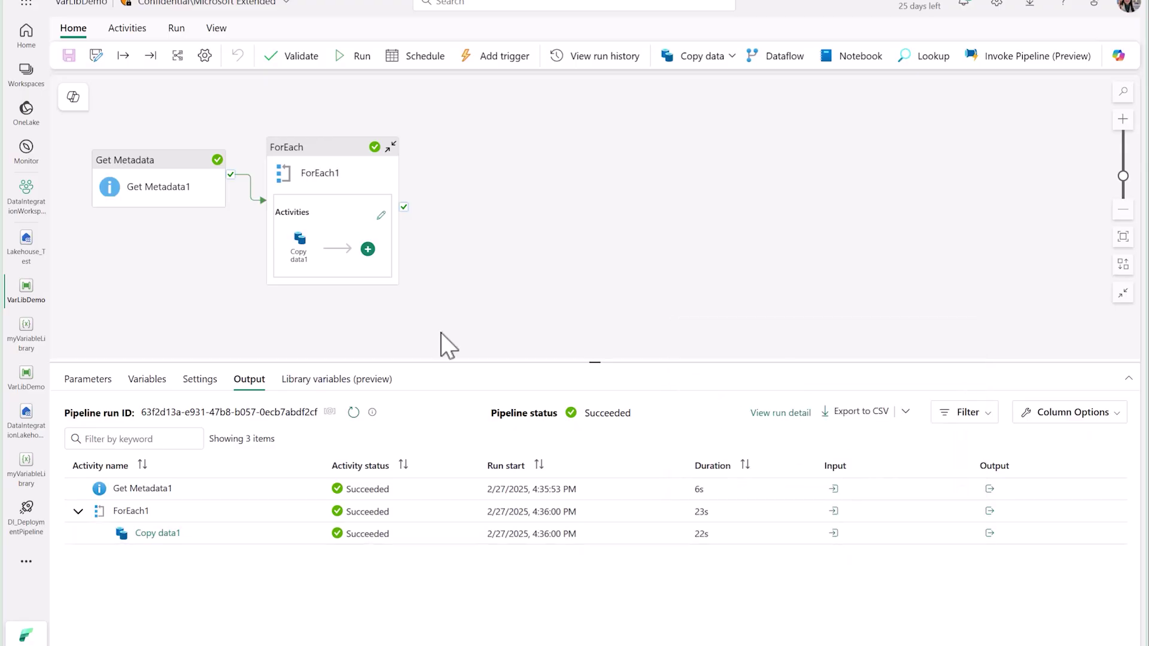
click(25, 211)
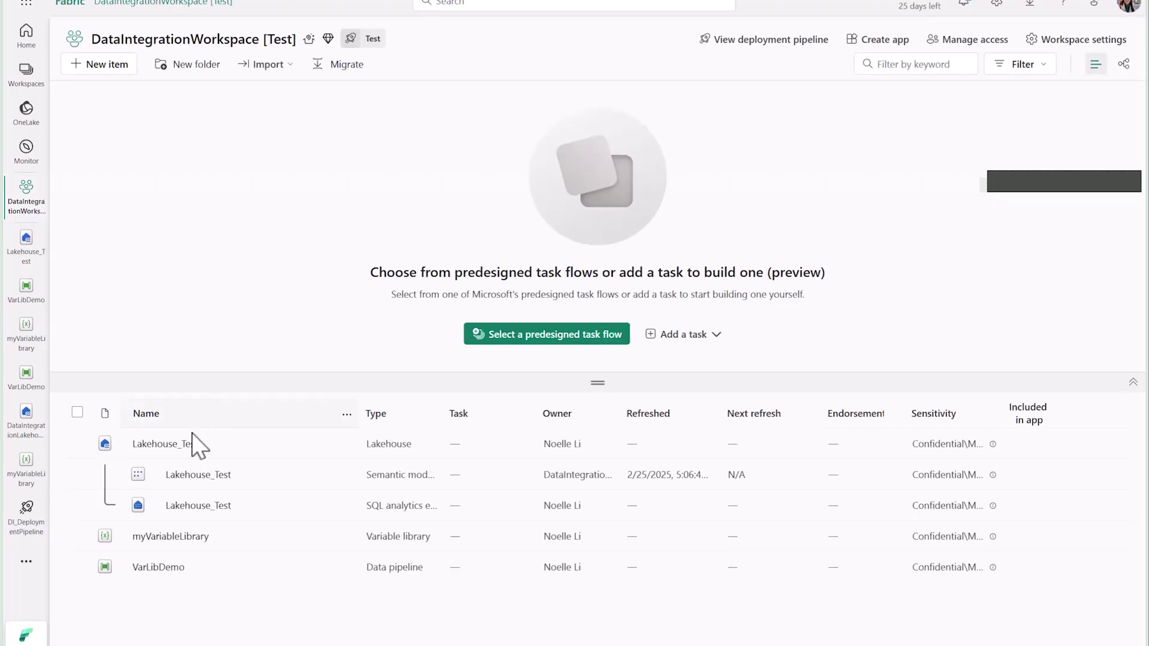
Open Lakehouse_Test and preview testTable's copied sales rows.
click(165, 444)
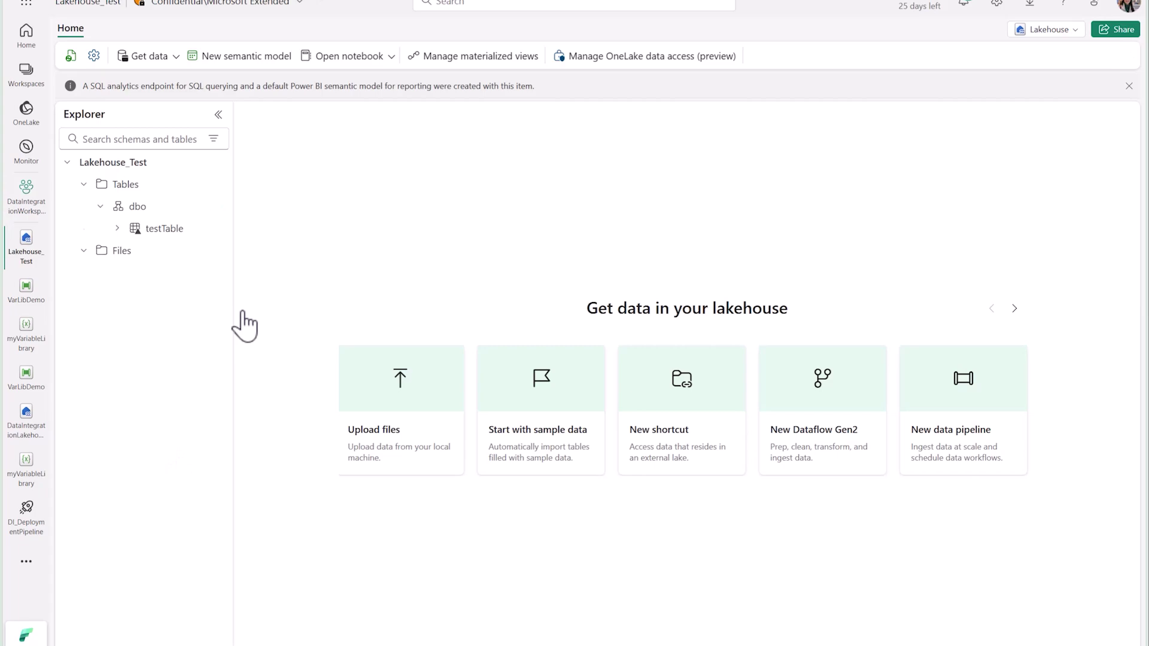
mouse_move(193, 230)
mouse_down()
mouse_move(148, 227)
mouse_move(193, 236)
mouse_up()
click(194, 235)
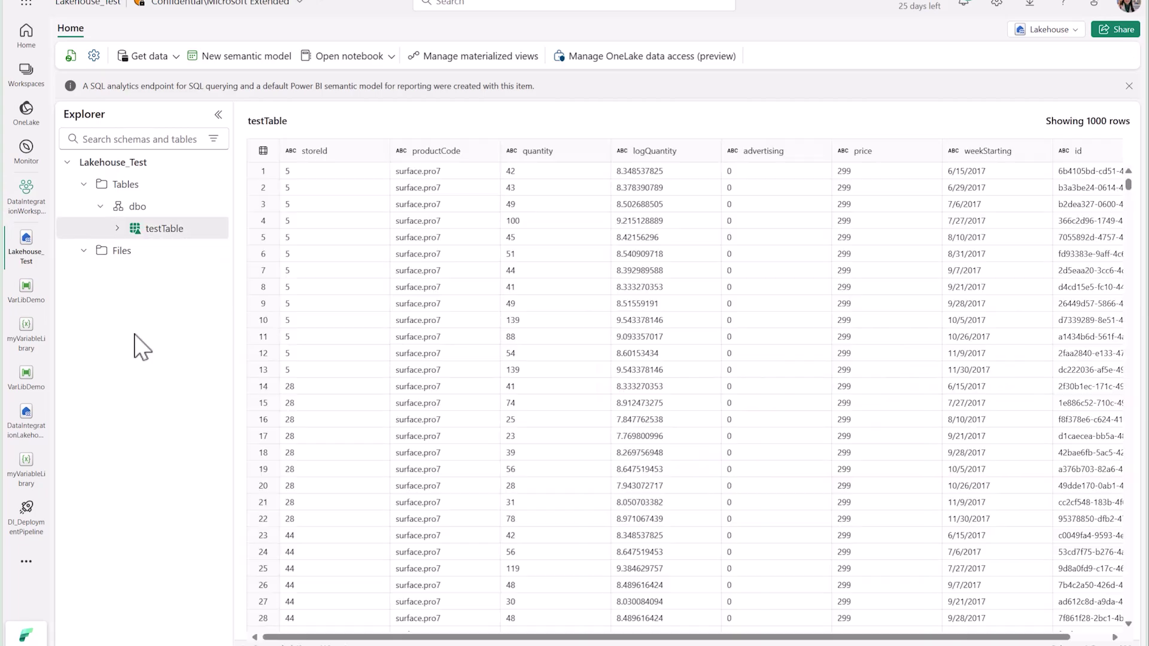
Reopen VarLibDemo from the left navigation pane.
click(26, 293)
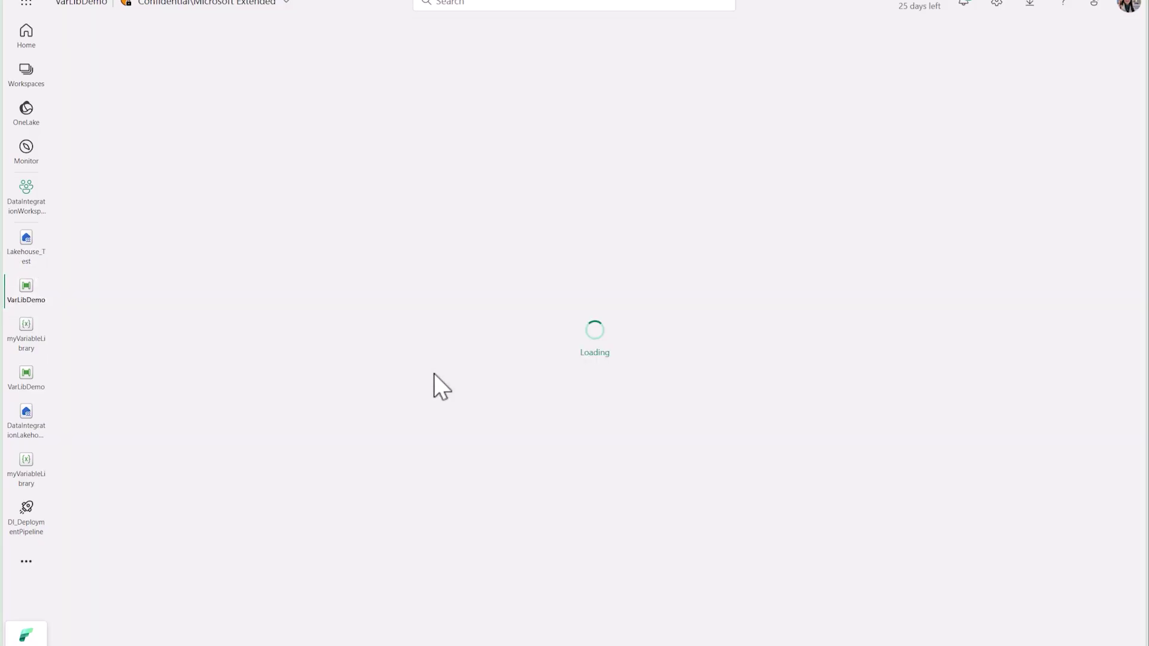